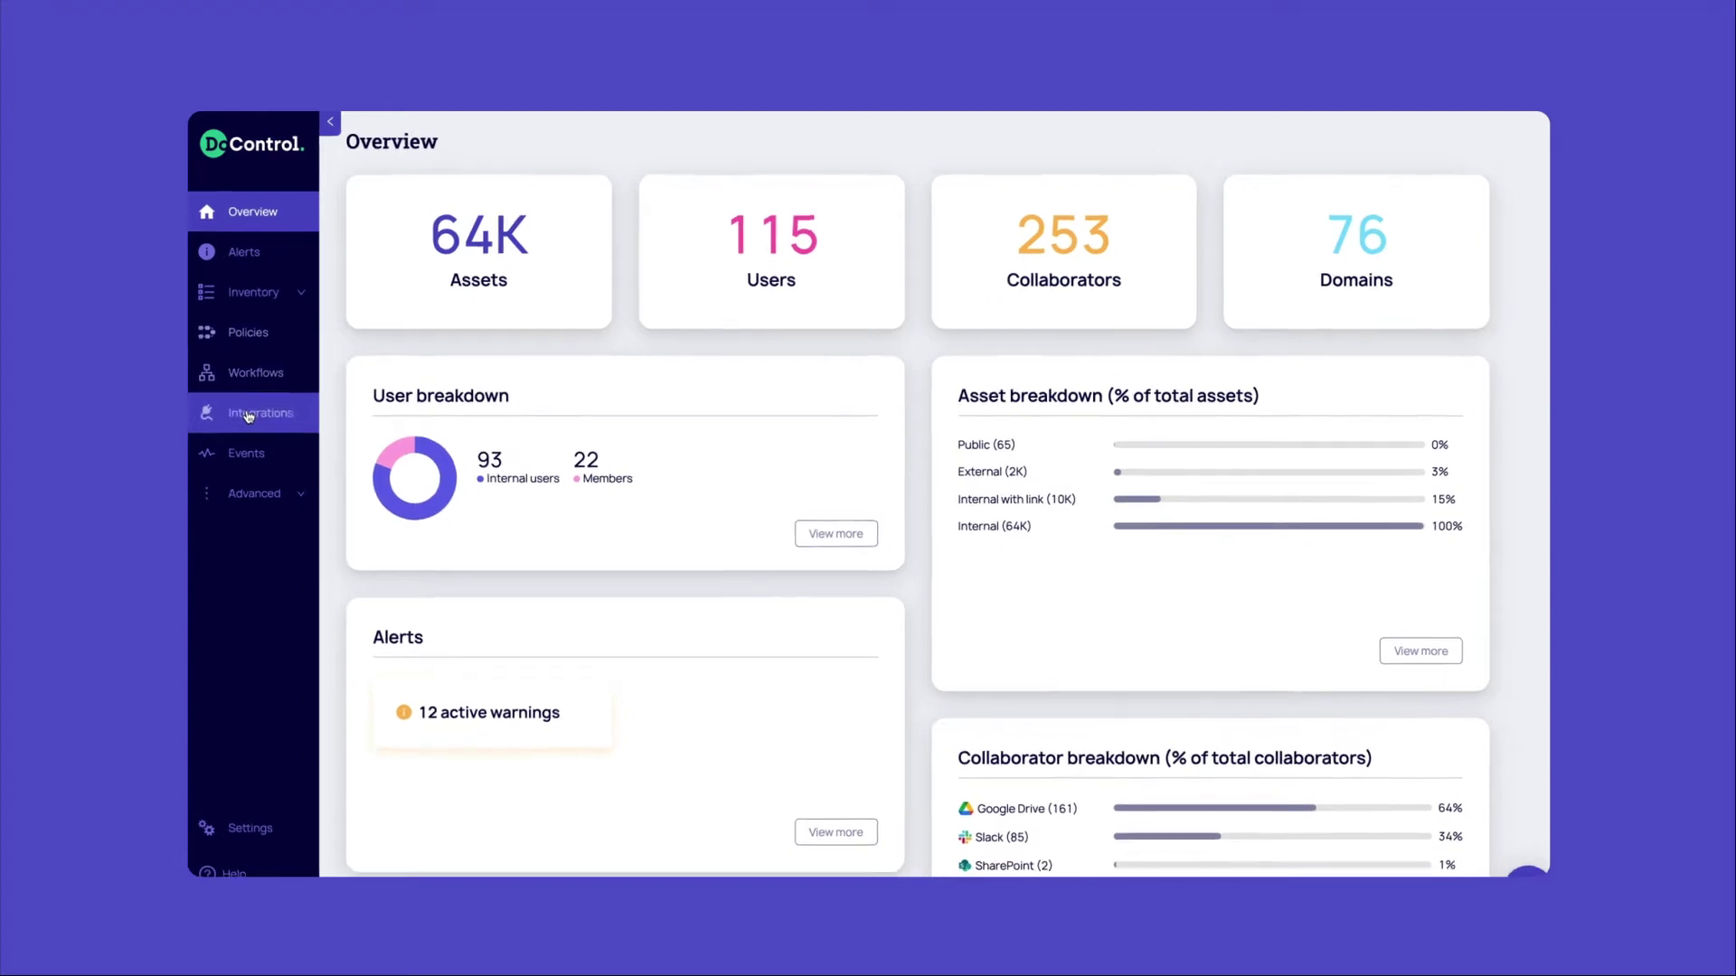
Go to Workflows, browse the predefined playbooks and filter them to Google Drive
click(256, 369)
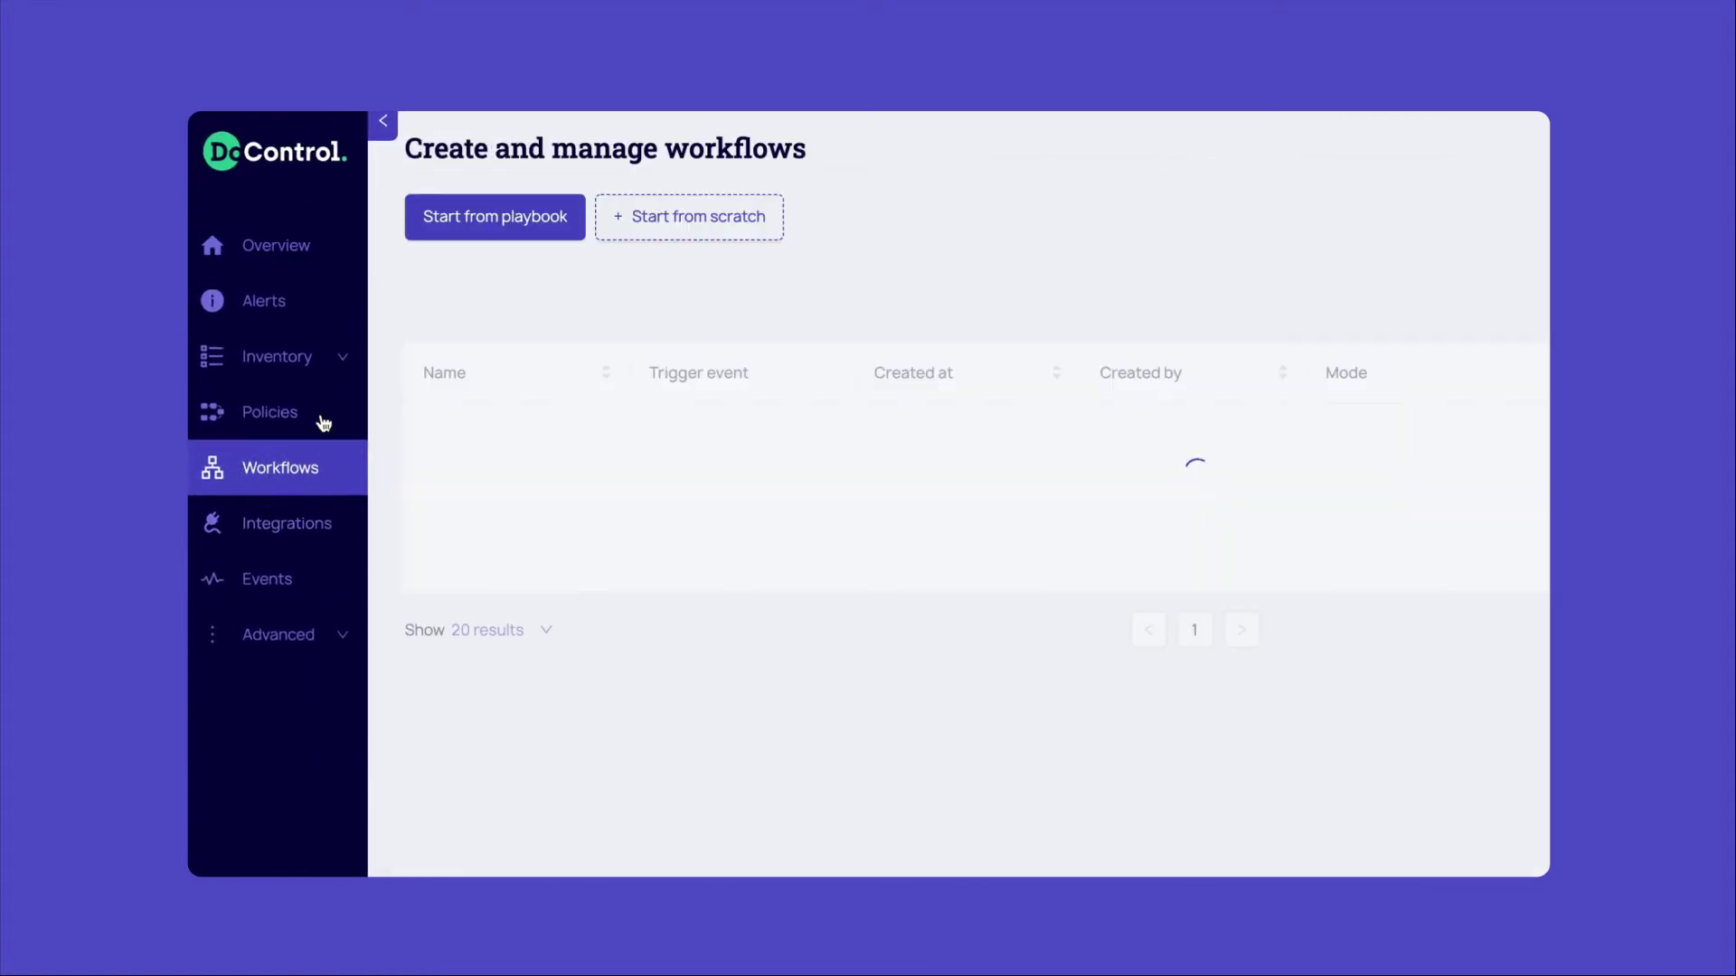
click(493, 223)
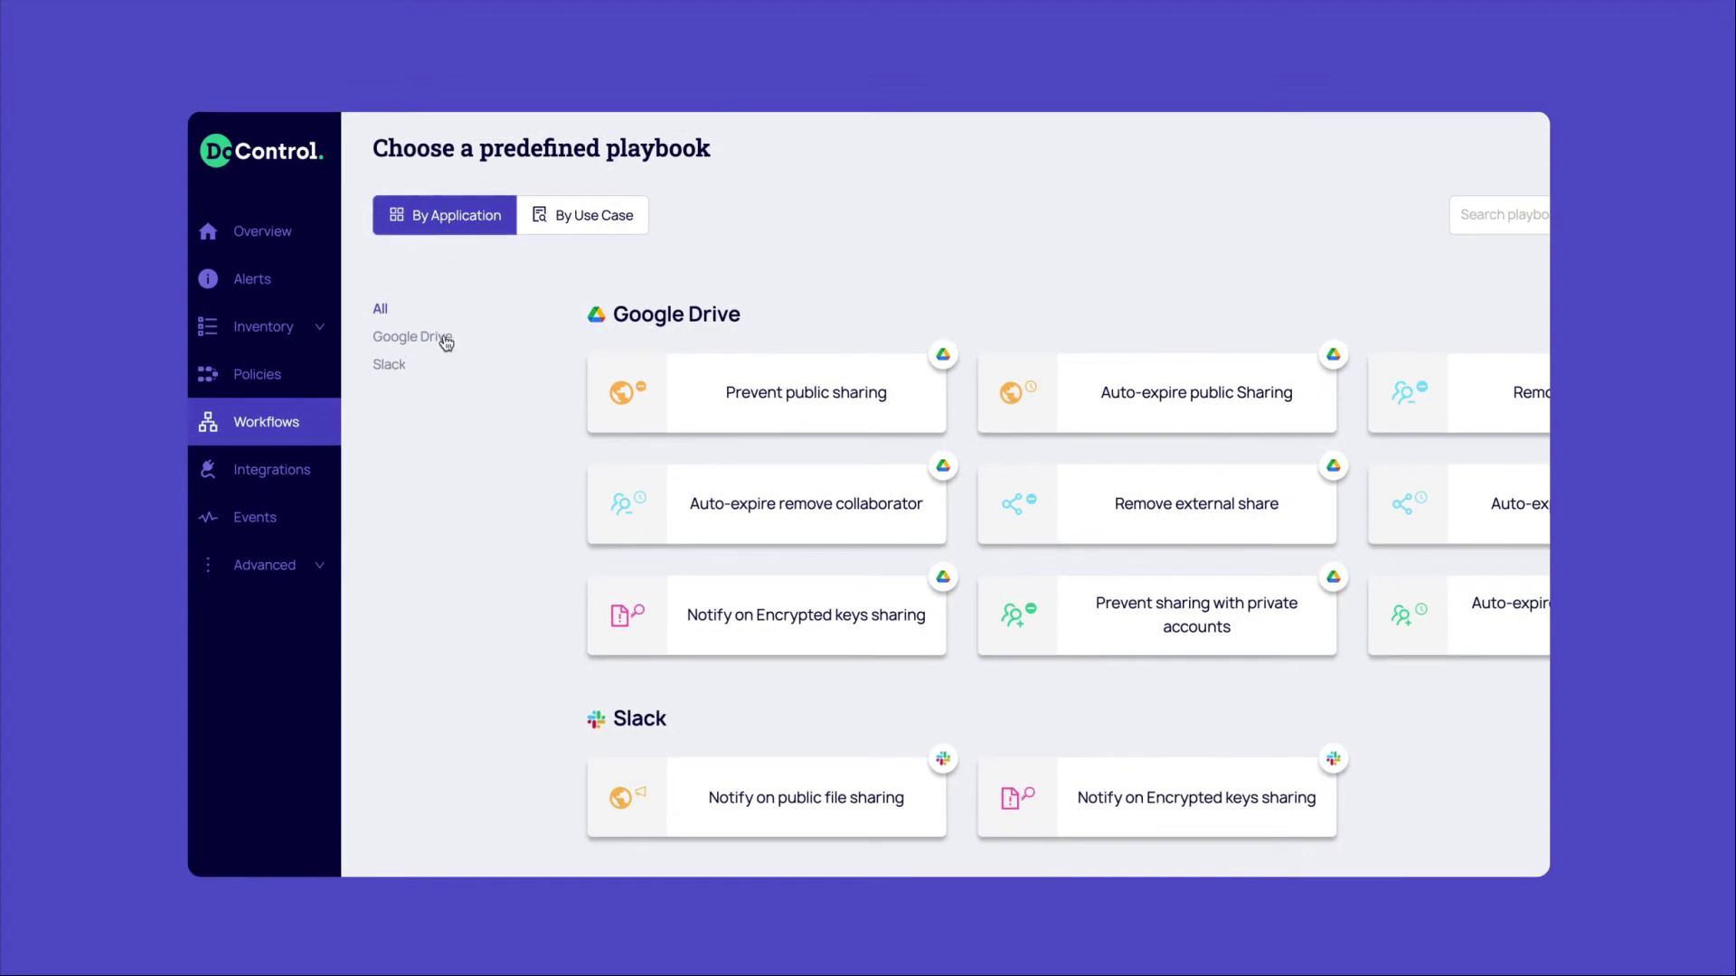
click(442, 343)
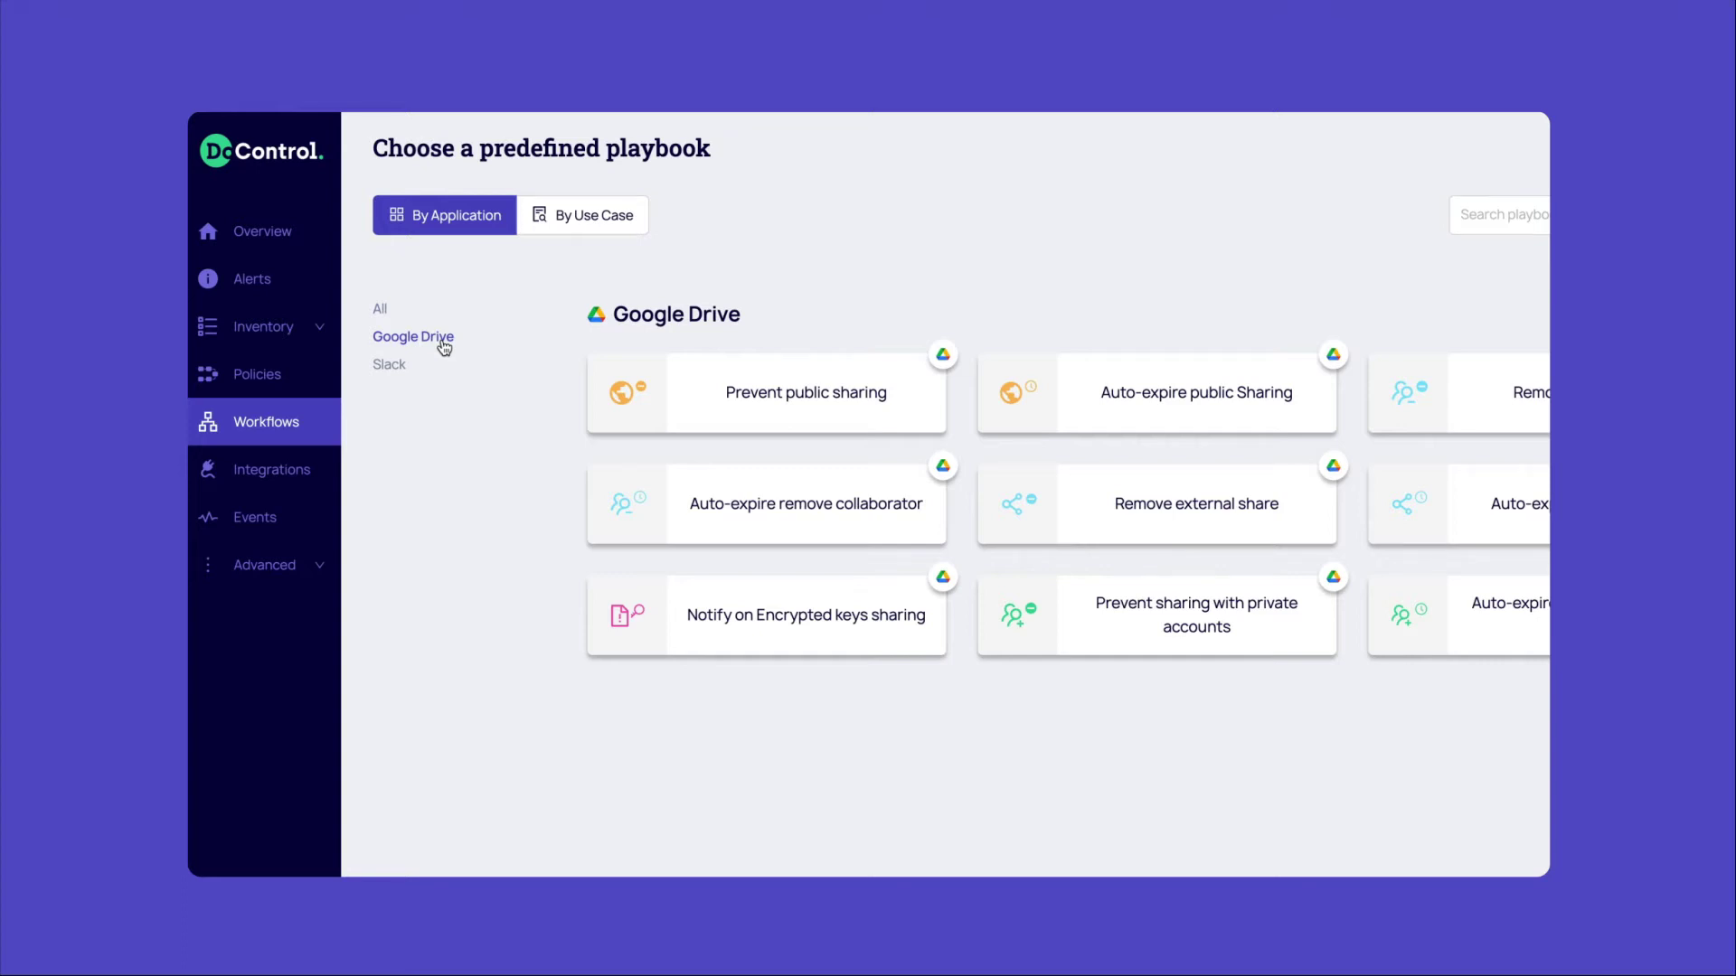
Open the Remove external share playbook and limit its trigger to Finance group members
click(1034, 438)
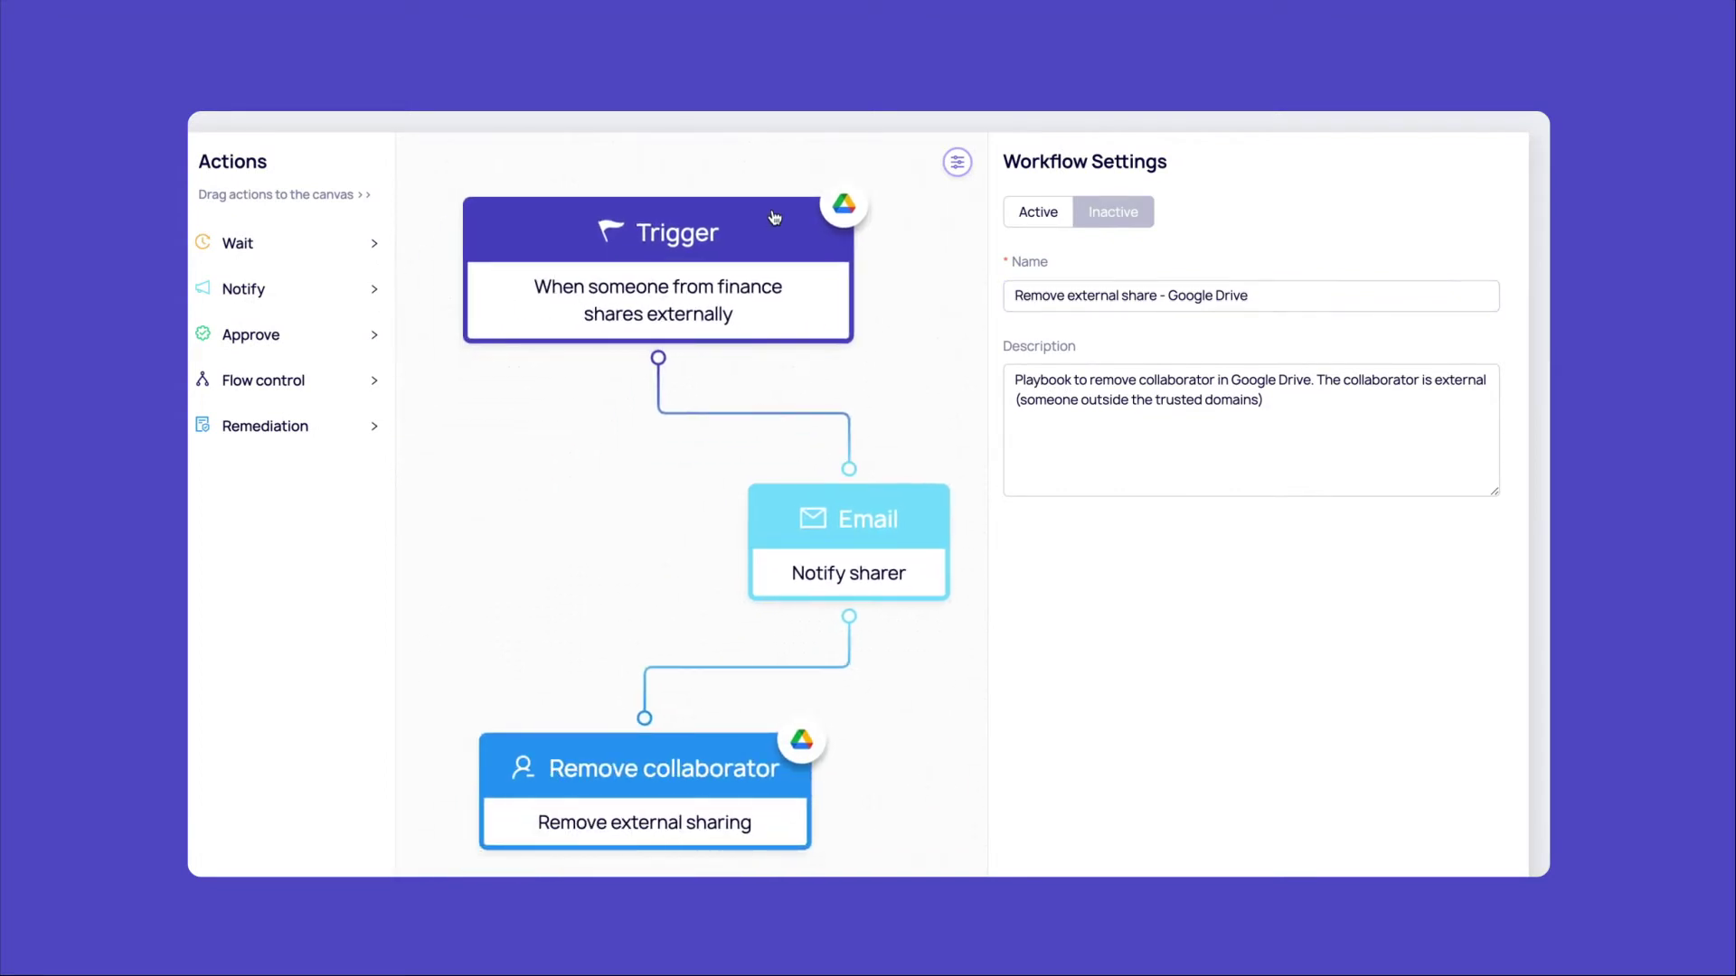
click(773, 218)
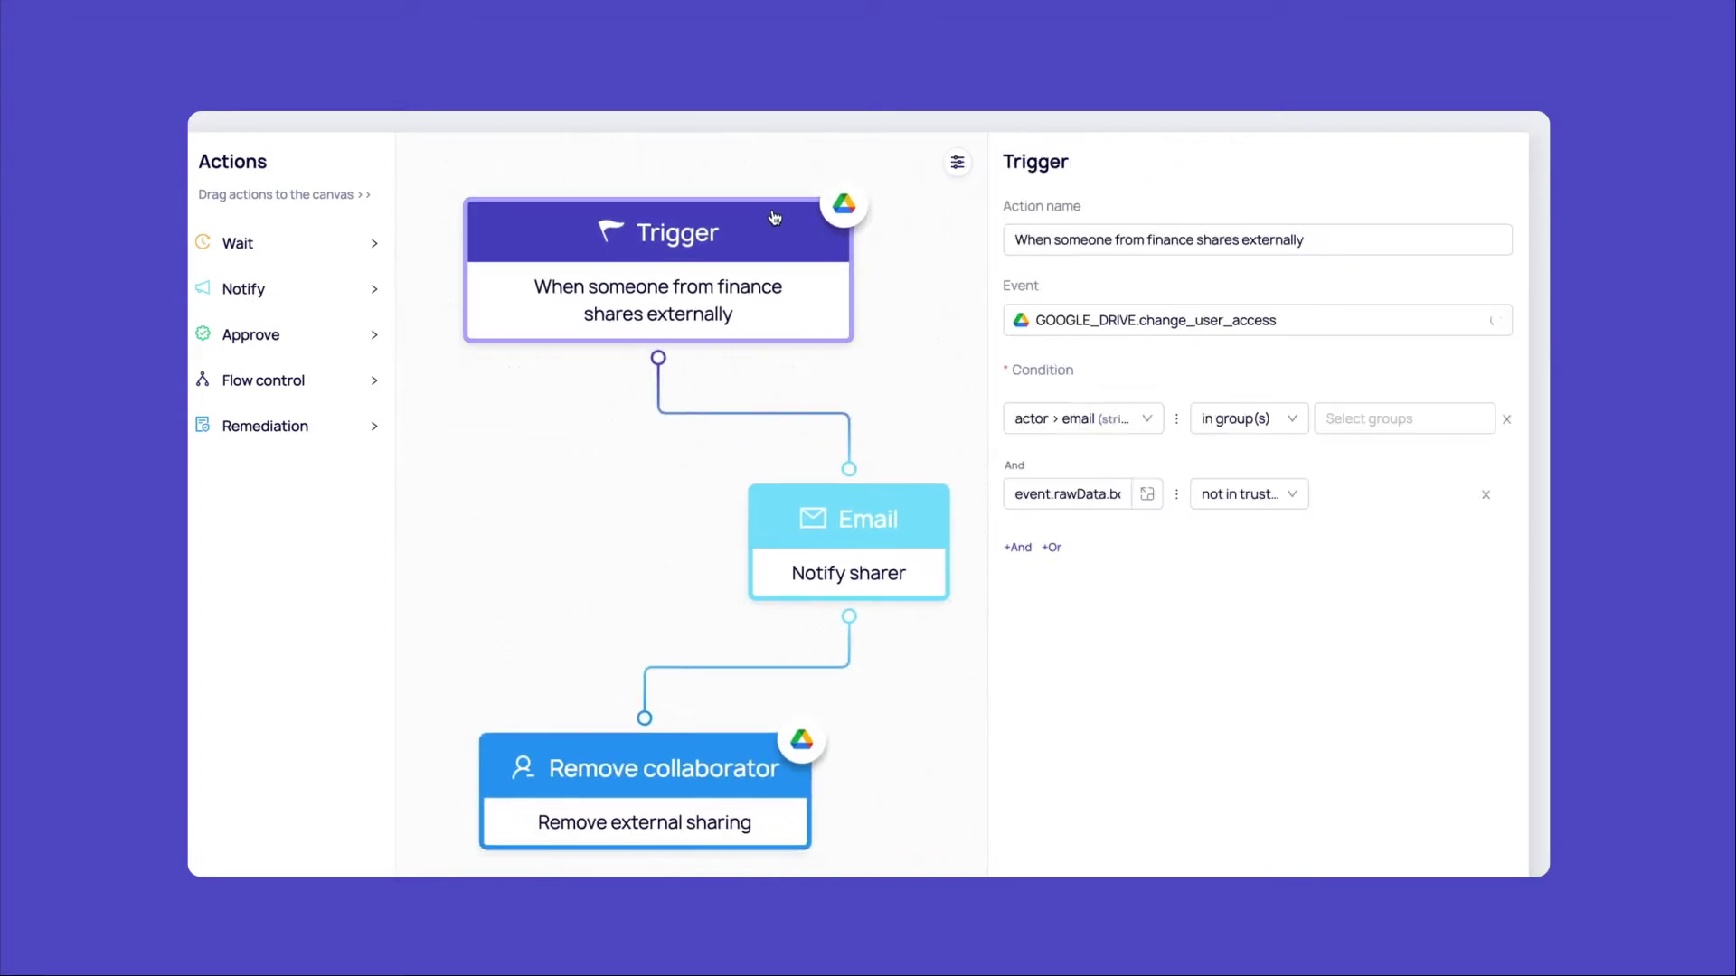
click(1355, 417)
scroll(1397, 584, down, 3)
click(1397, 657)
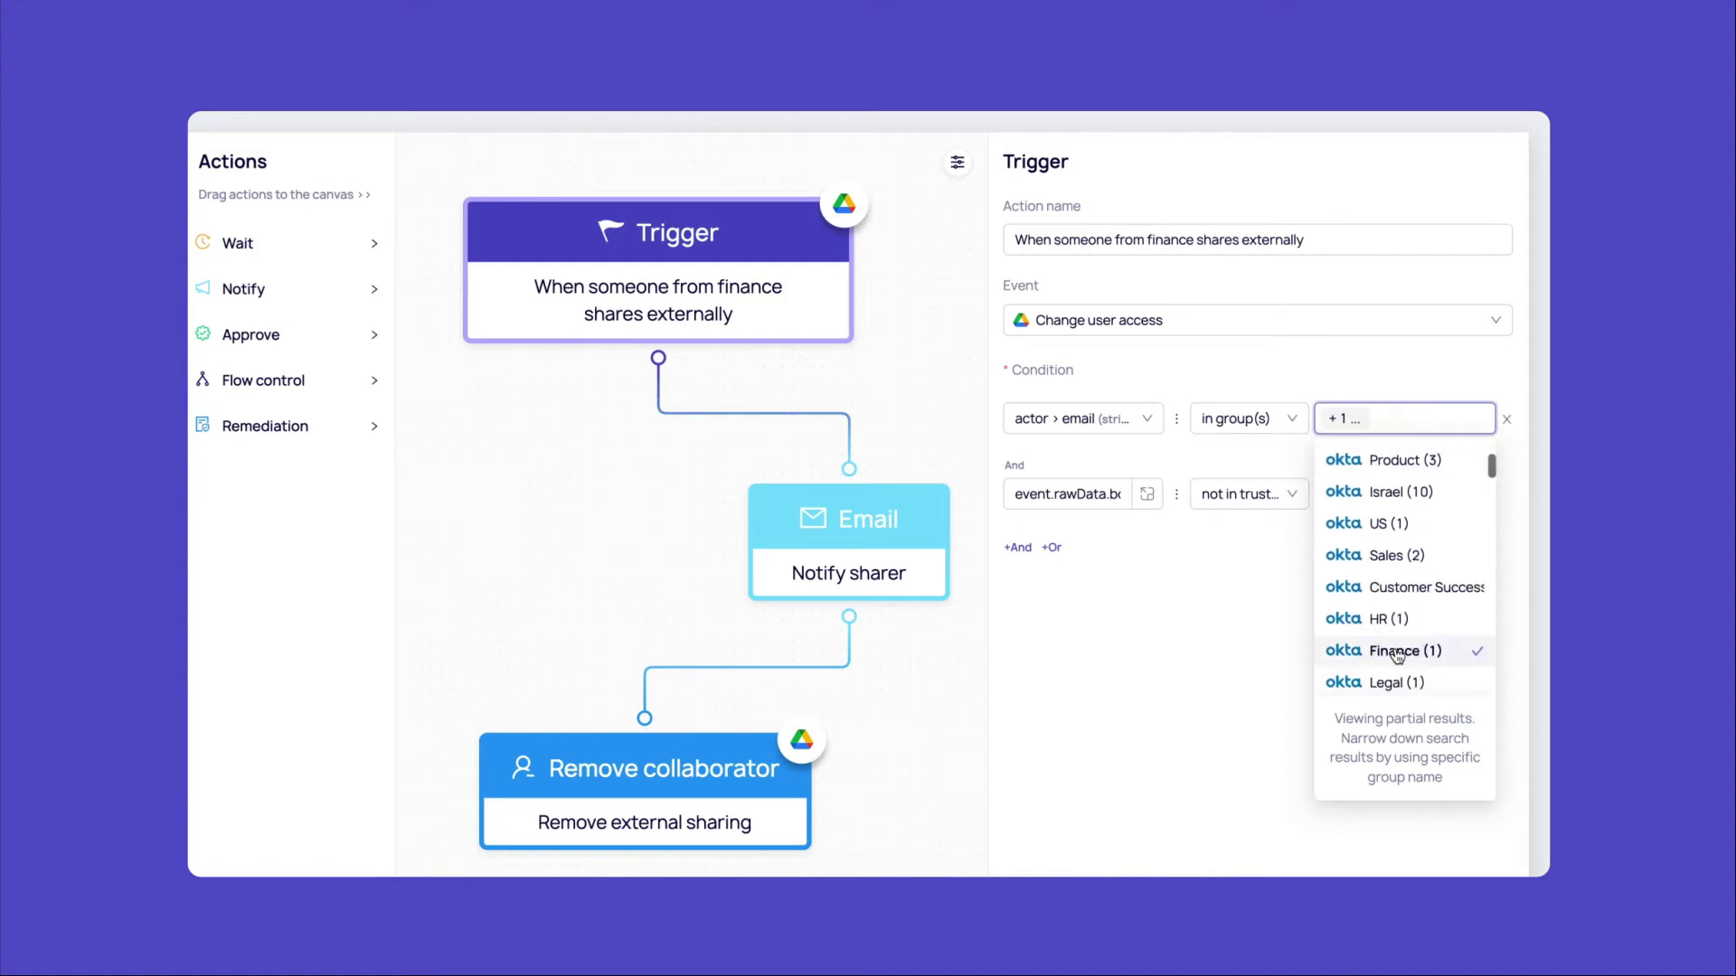
click(1291, 549)
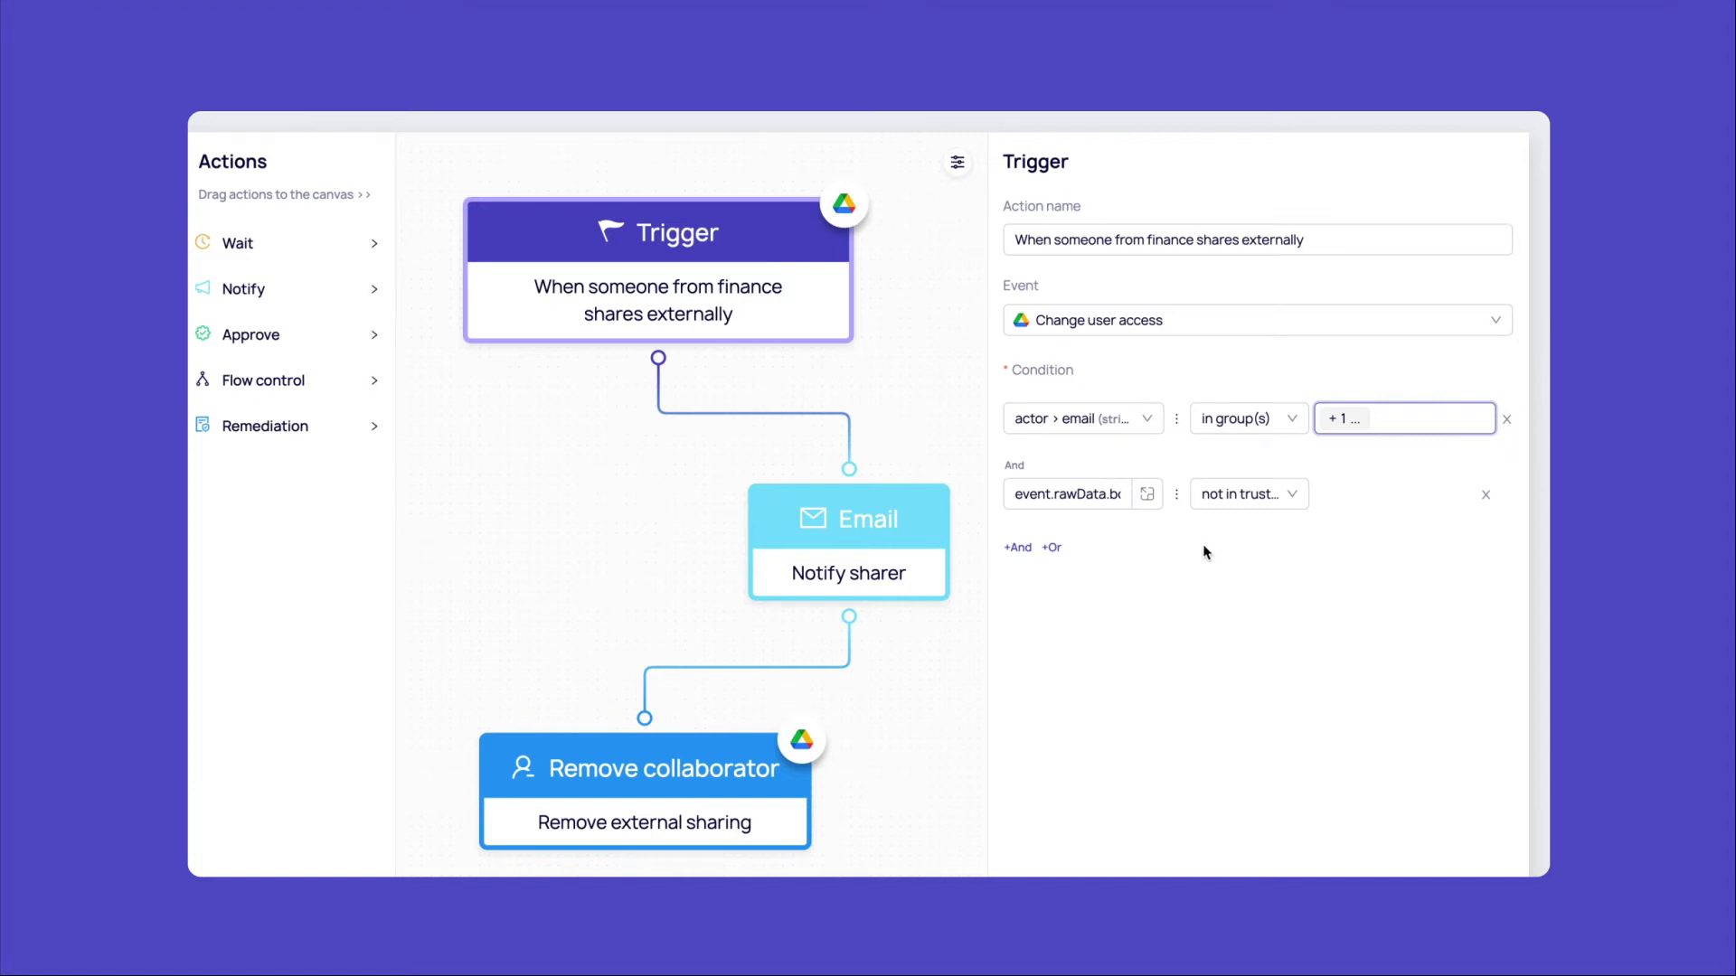
Open the Notify sharer email step and inspect its subject and body
click(857, 529)
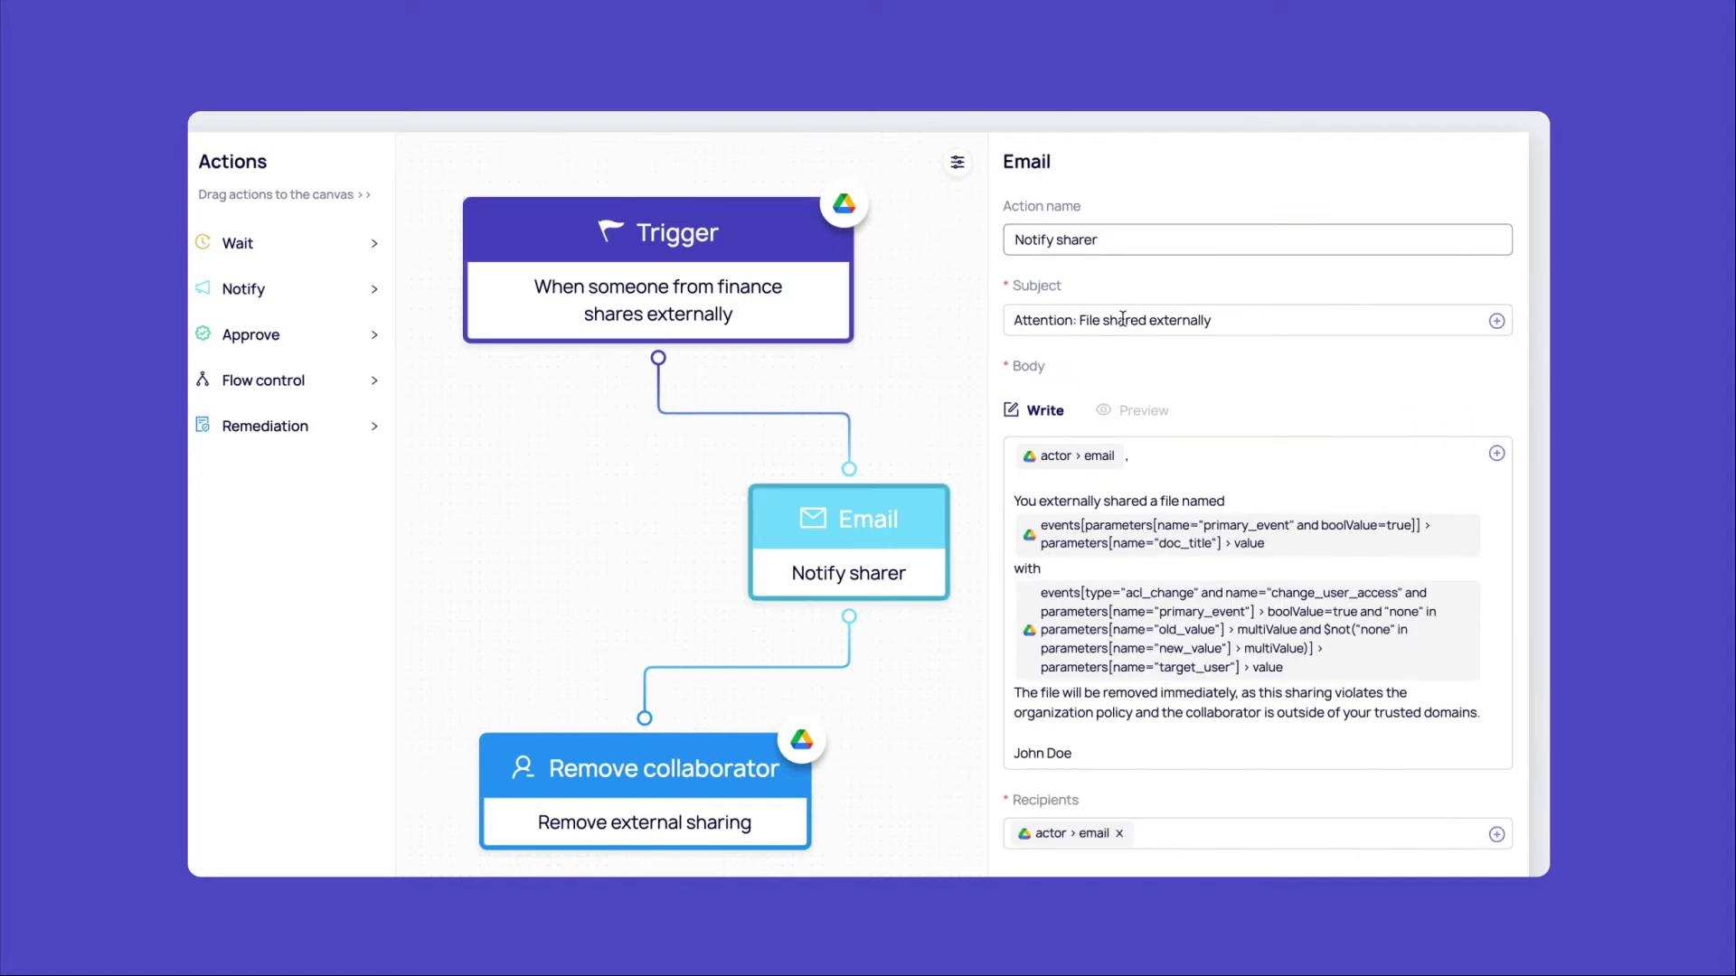
click(1155, 323)
click(1200, 558)
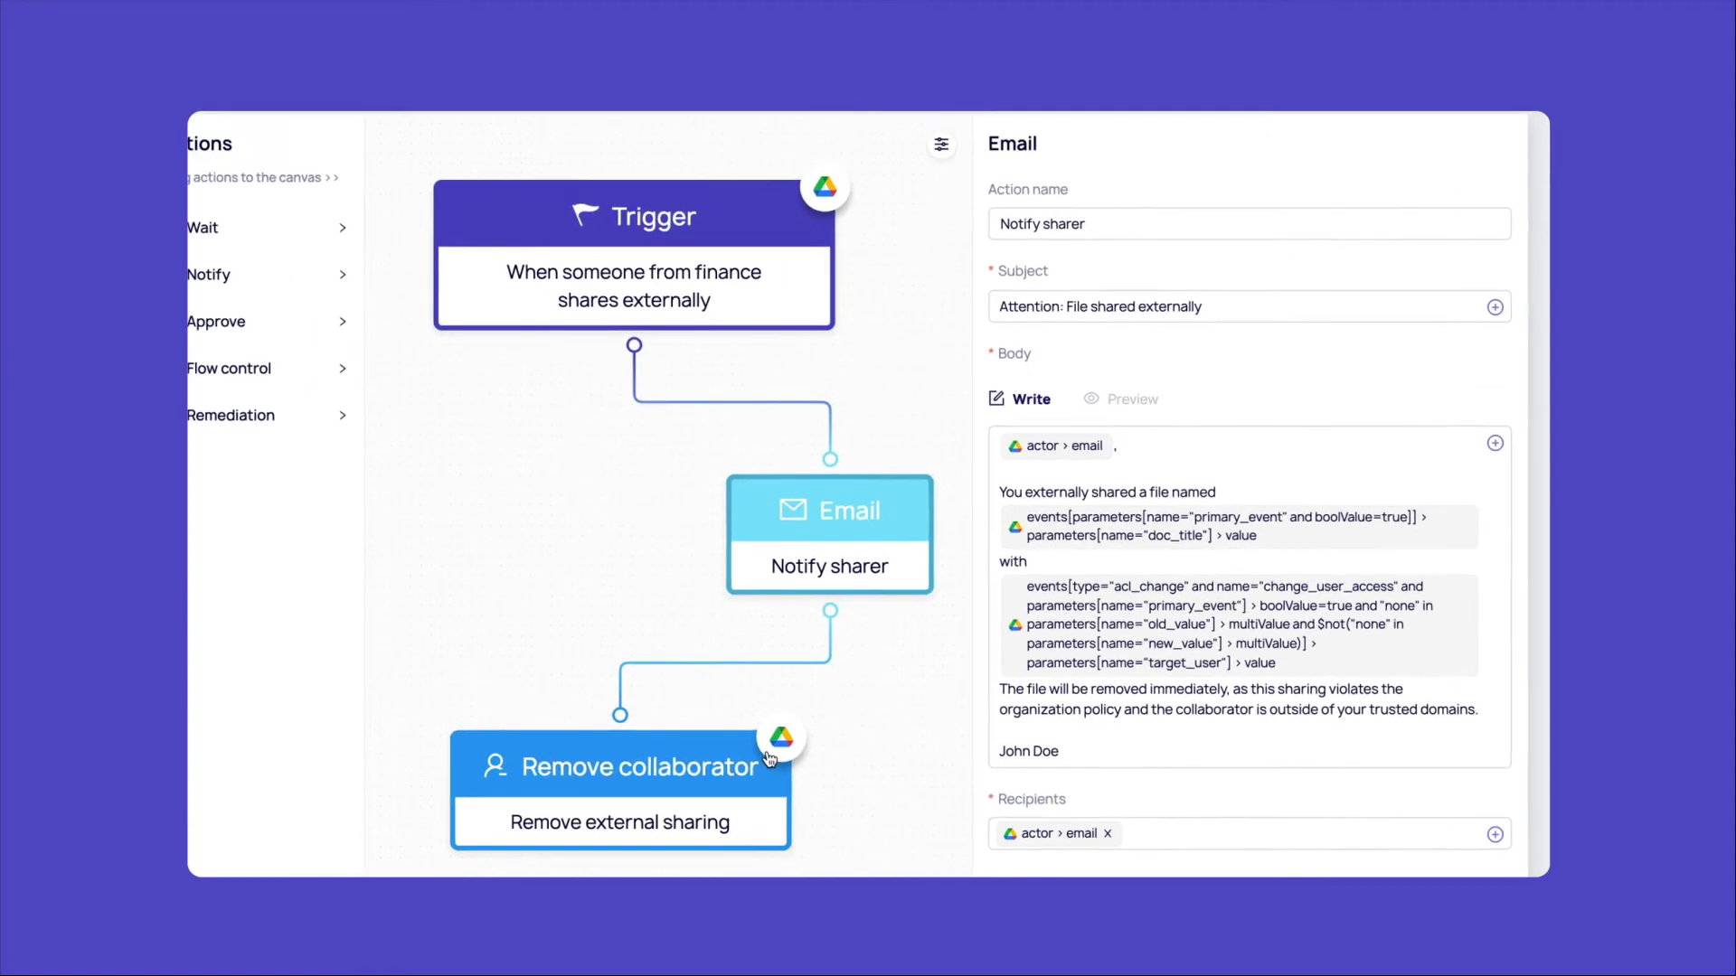
Check the Remove collaborator step's name, then set the workflow Active and save it
click(1117, 300)
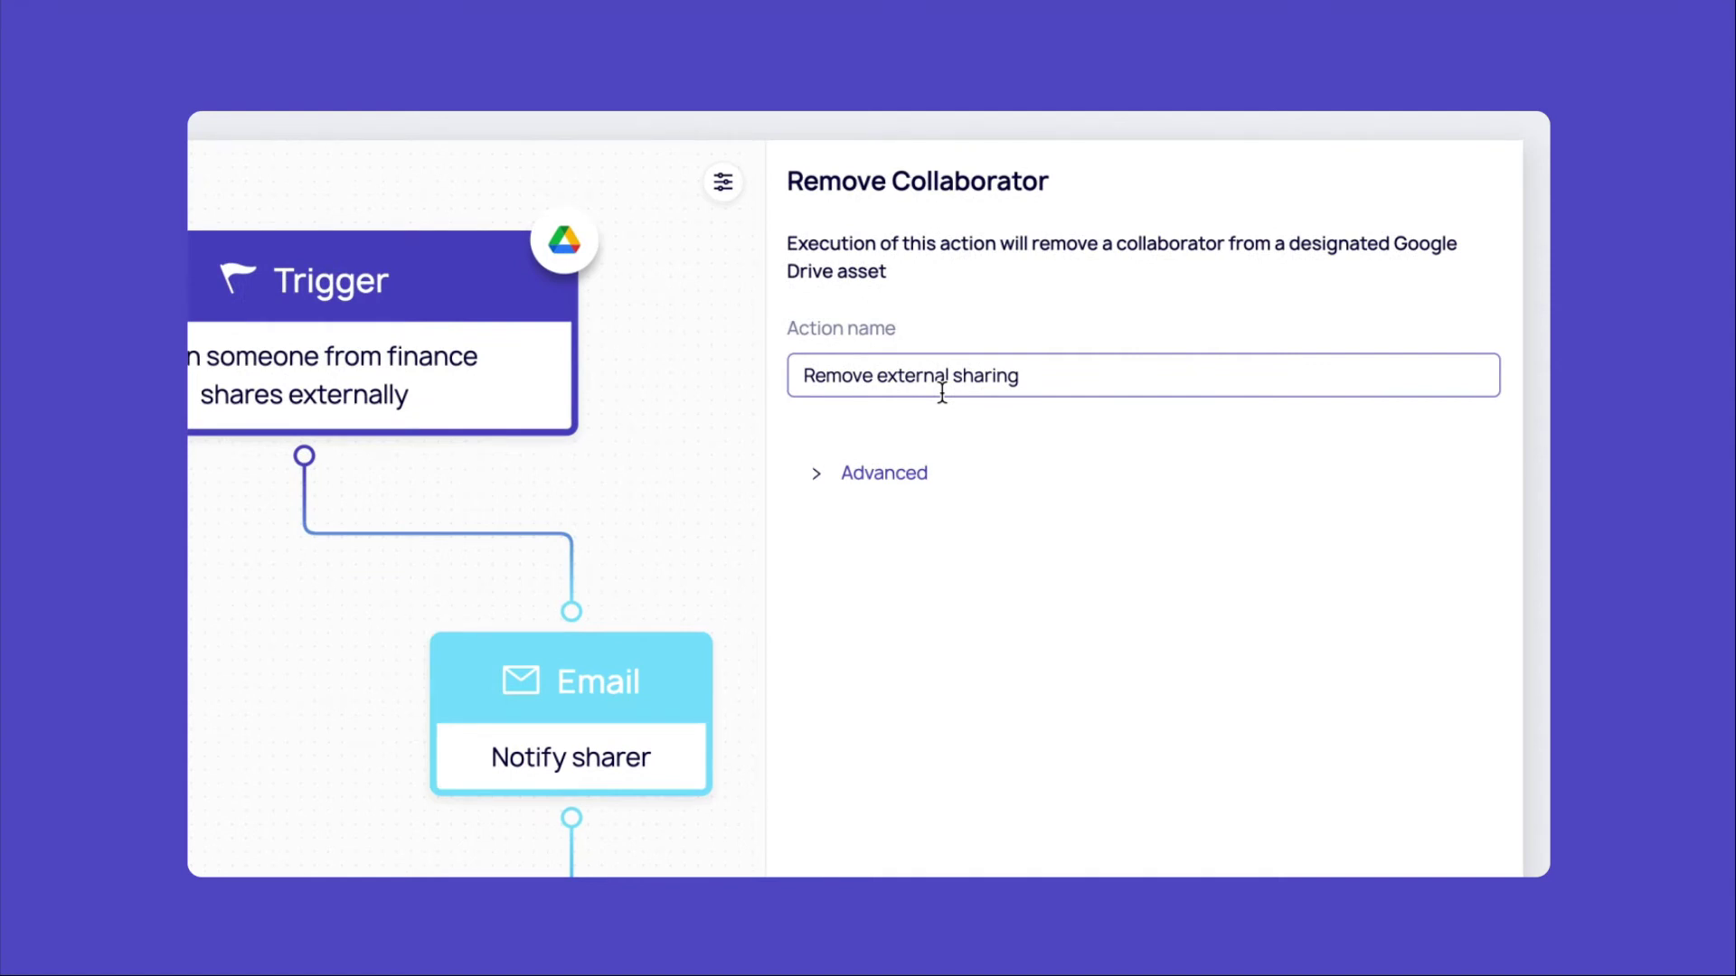
click(722, 181)
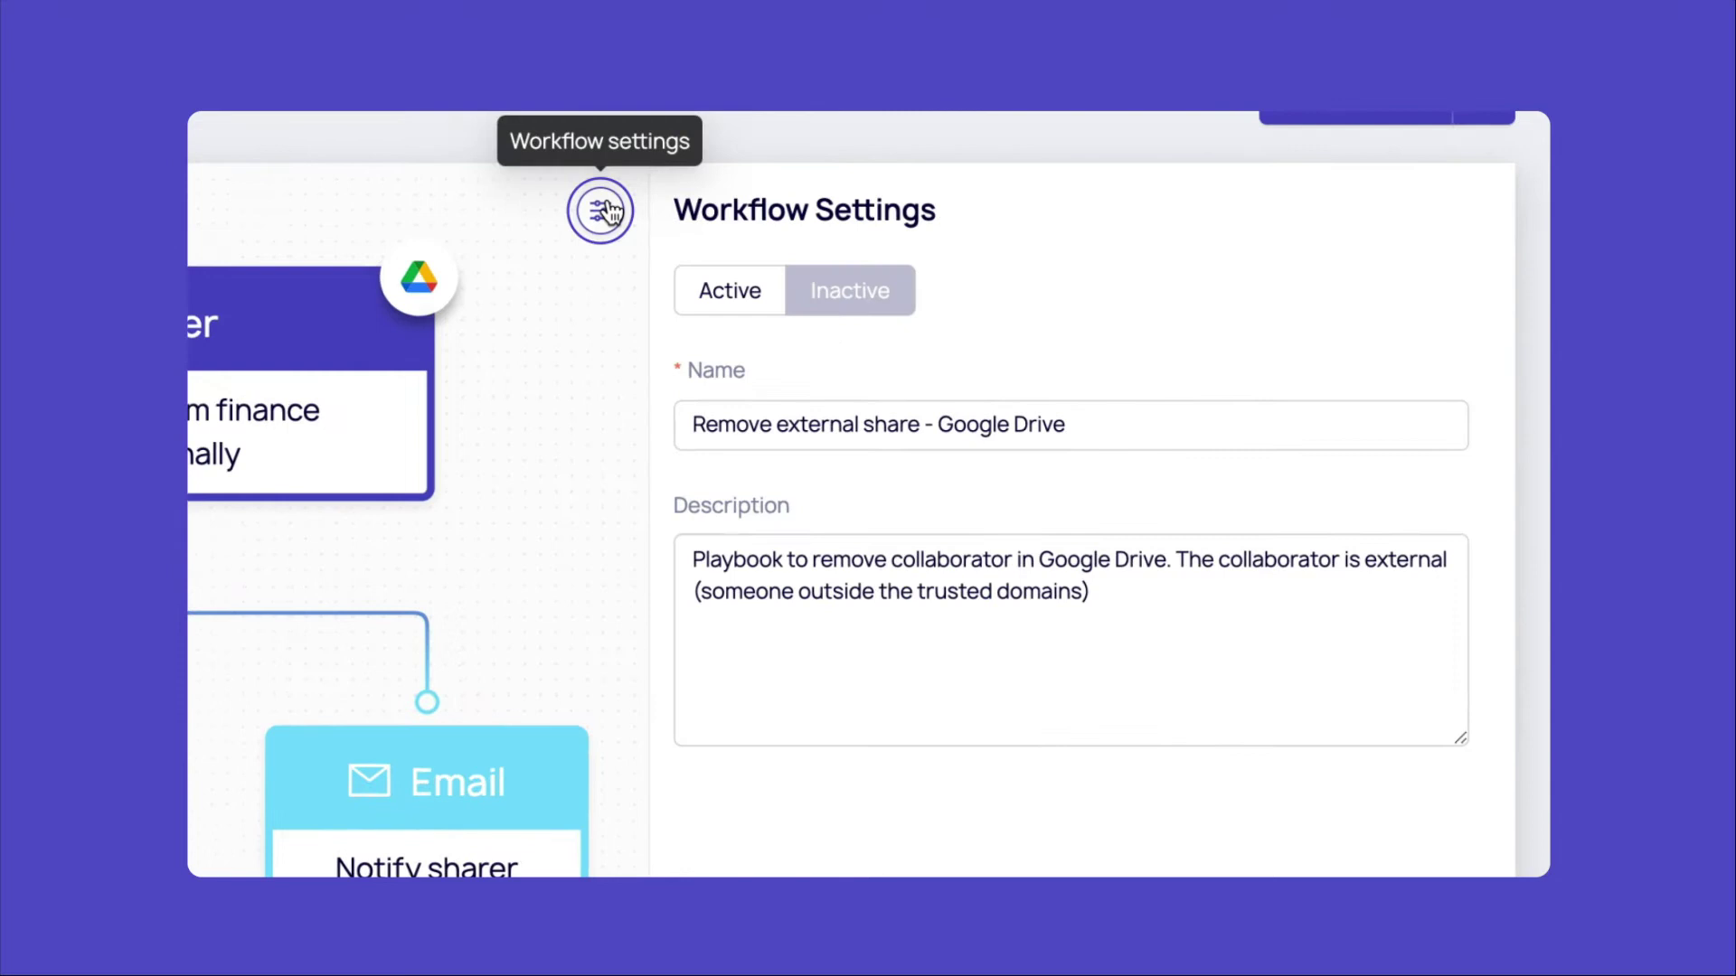
click(713, 296)
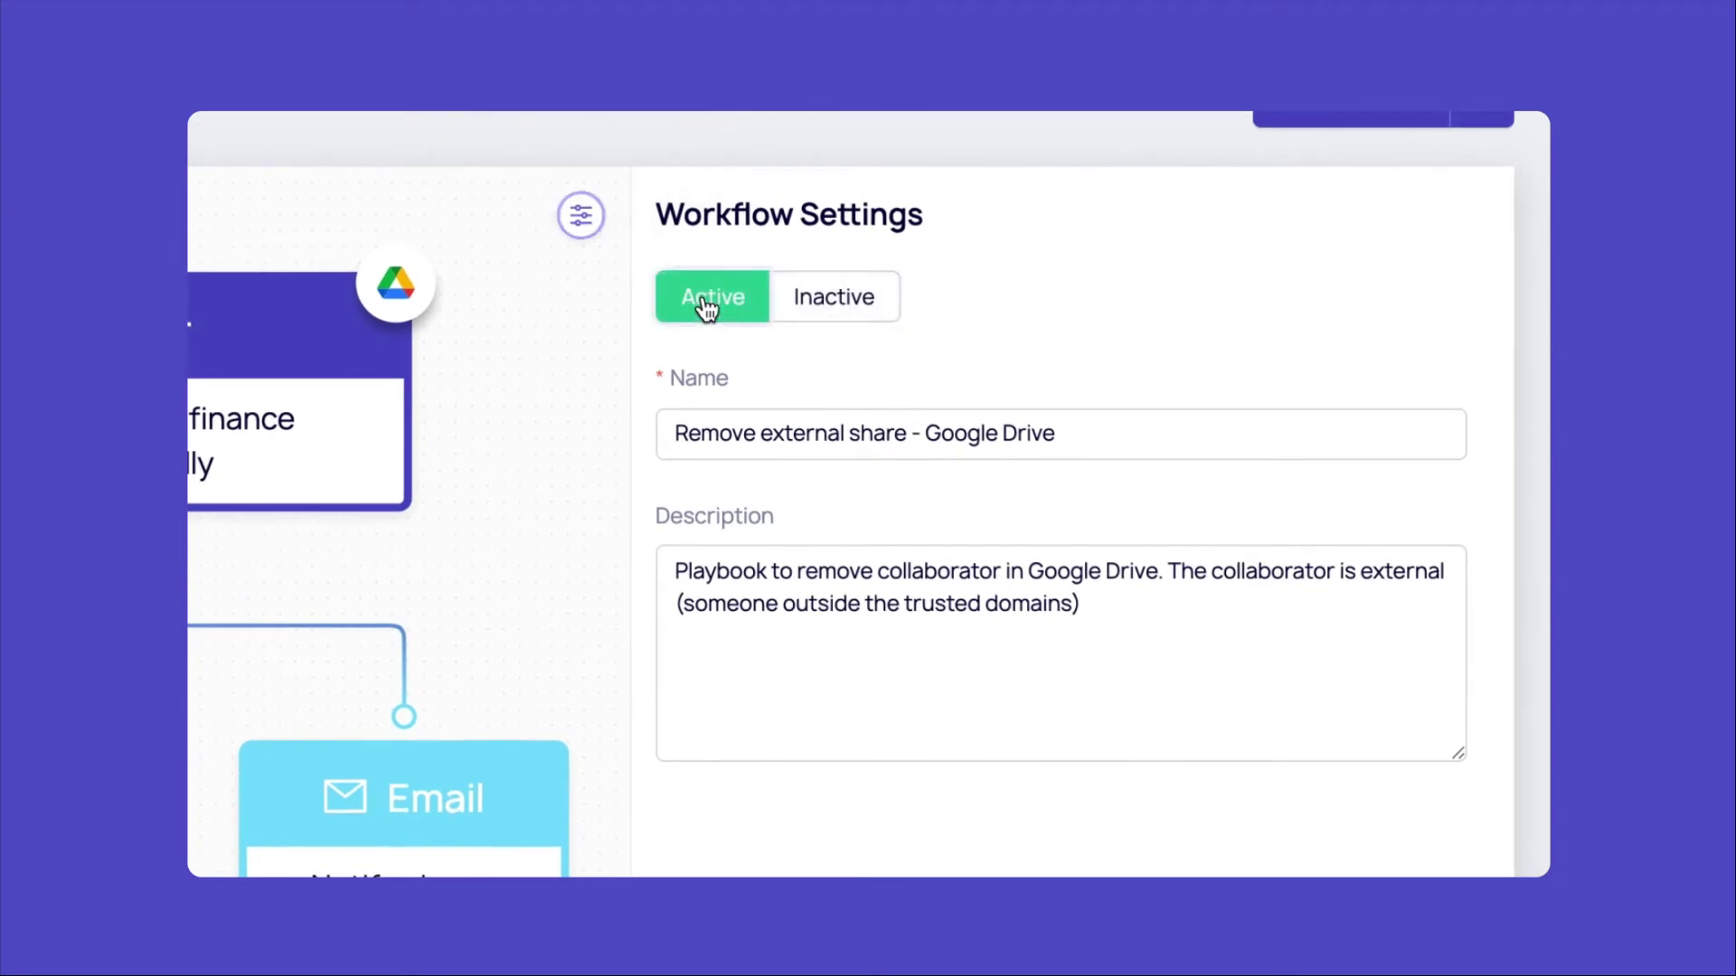
click(1346, 190)
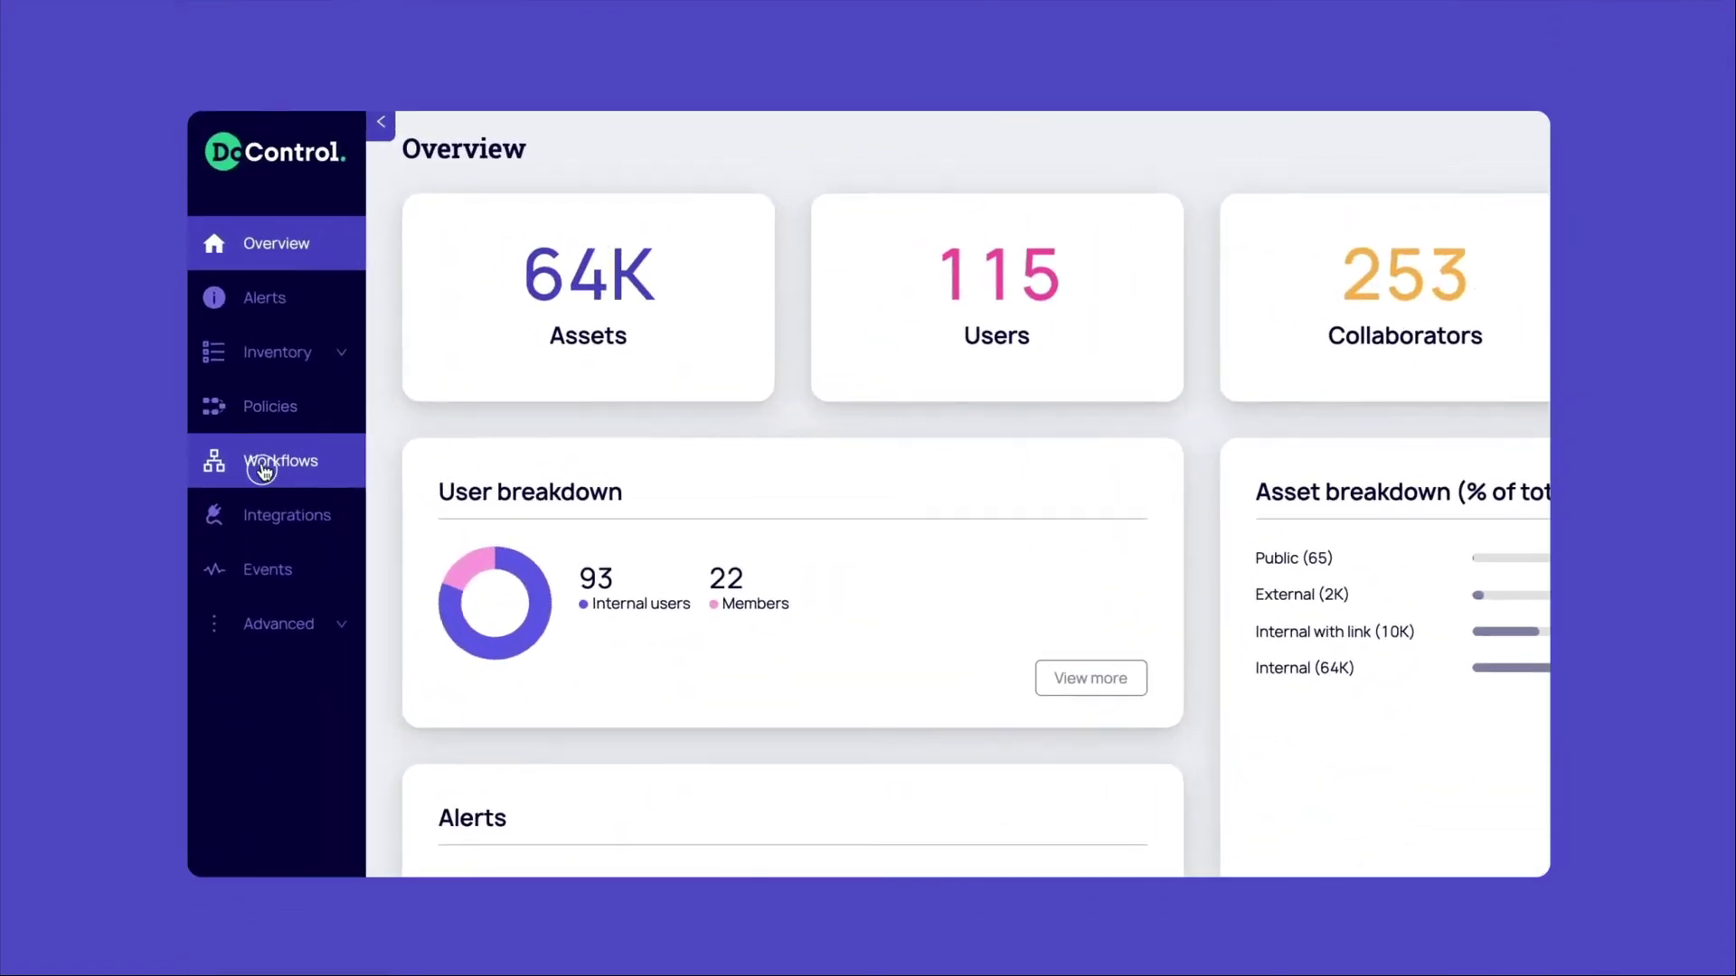
Start a new named workflow from scratch, triggered by Google Drive Change user access
click(265, 407)
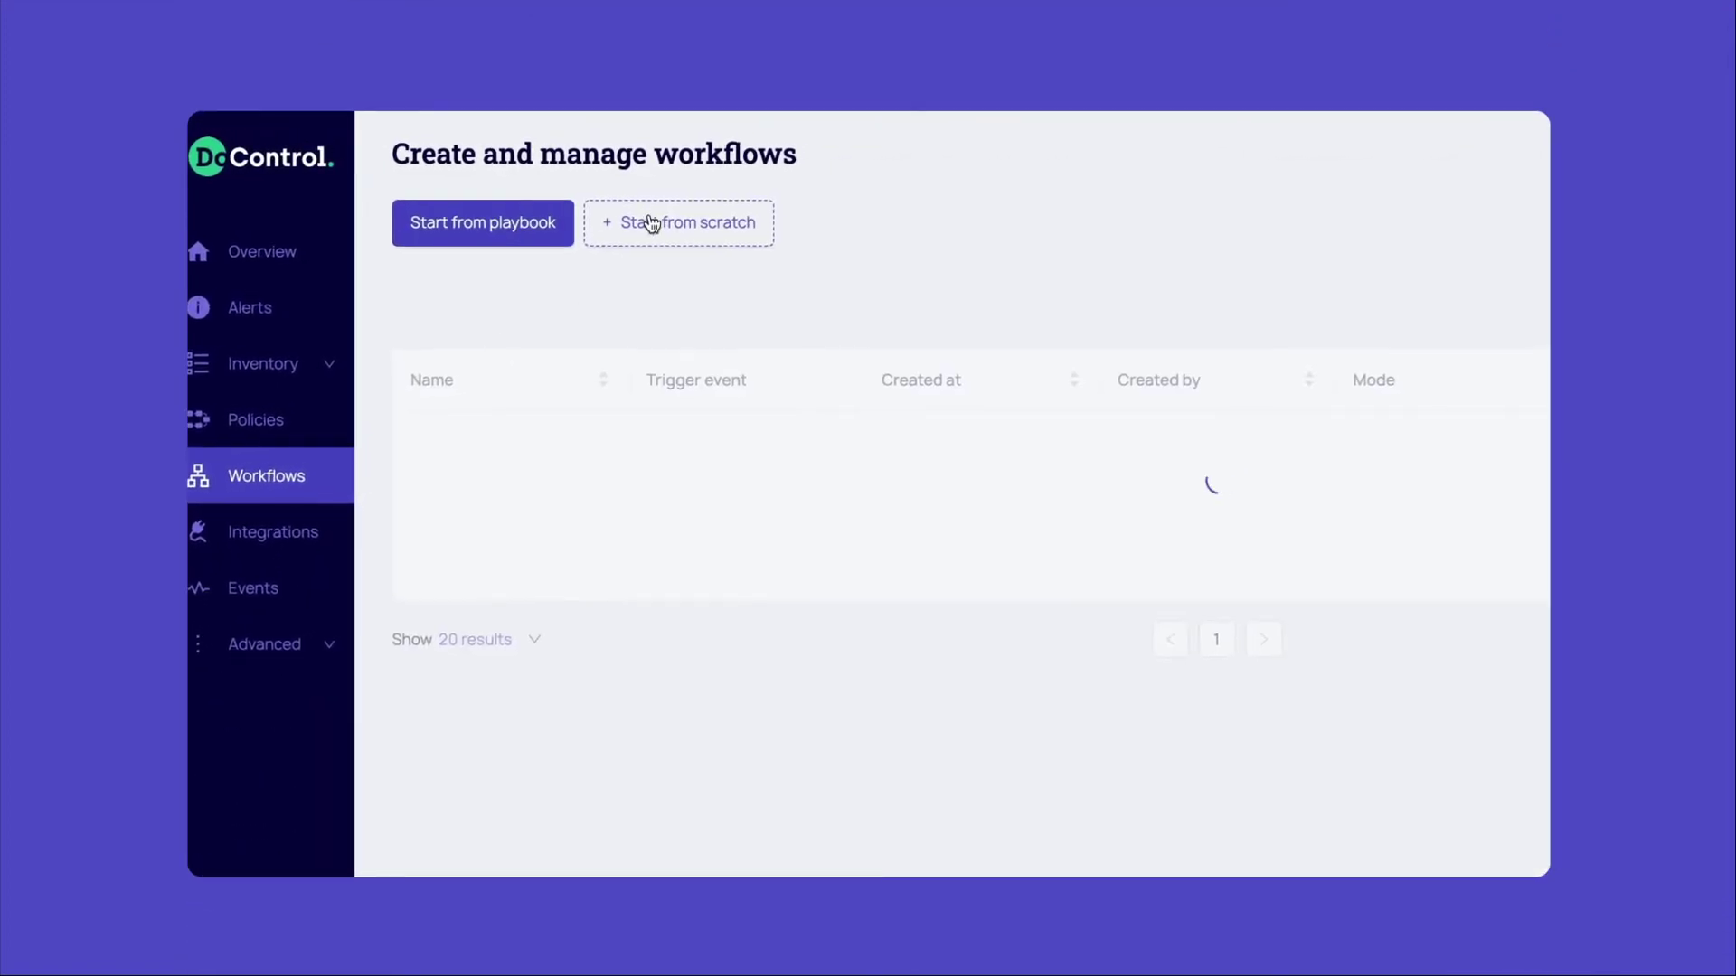
click(680, 221)
text(Sales and Marketing - Auto exp)
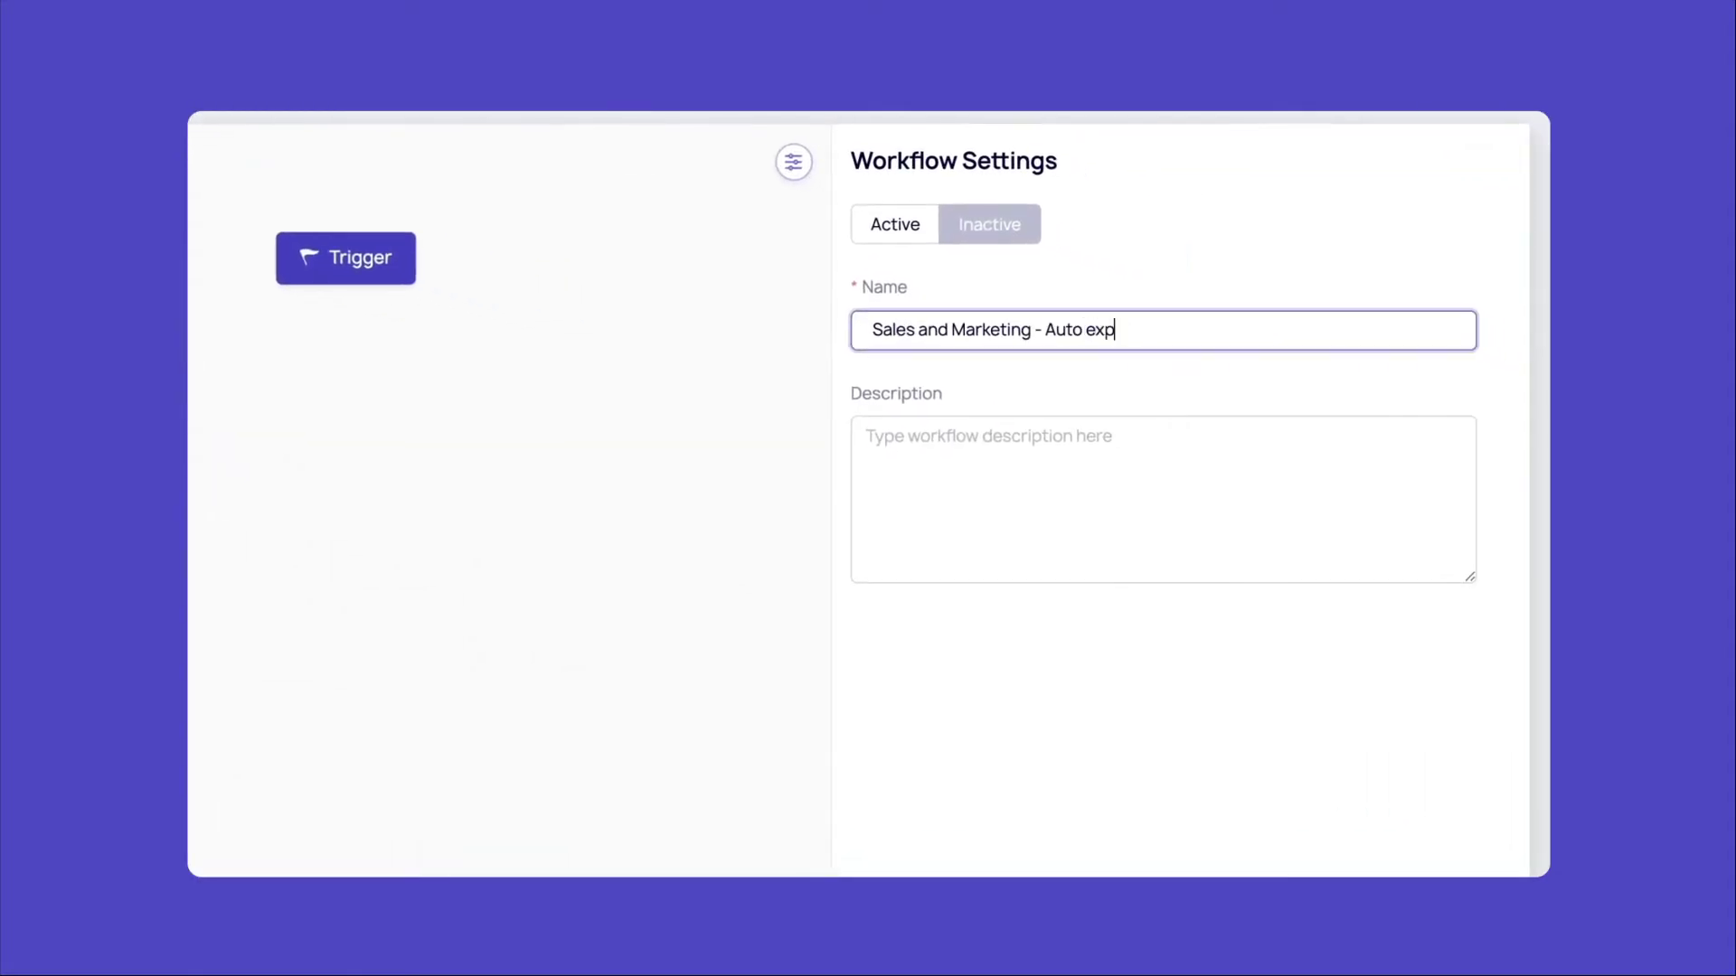
text(ire public sharing)
key(Tab)
text(Rem)
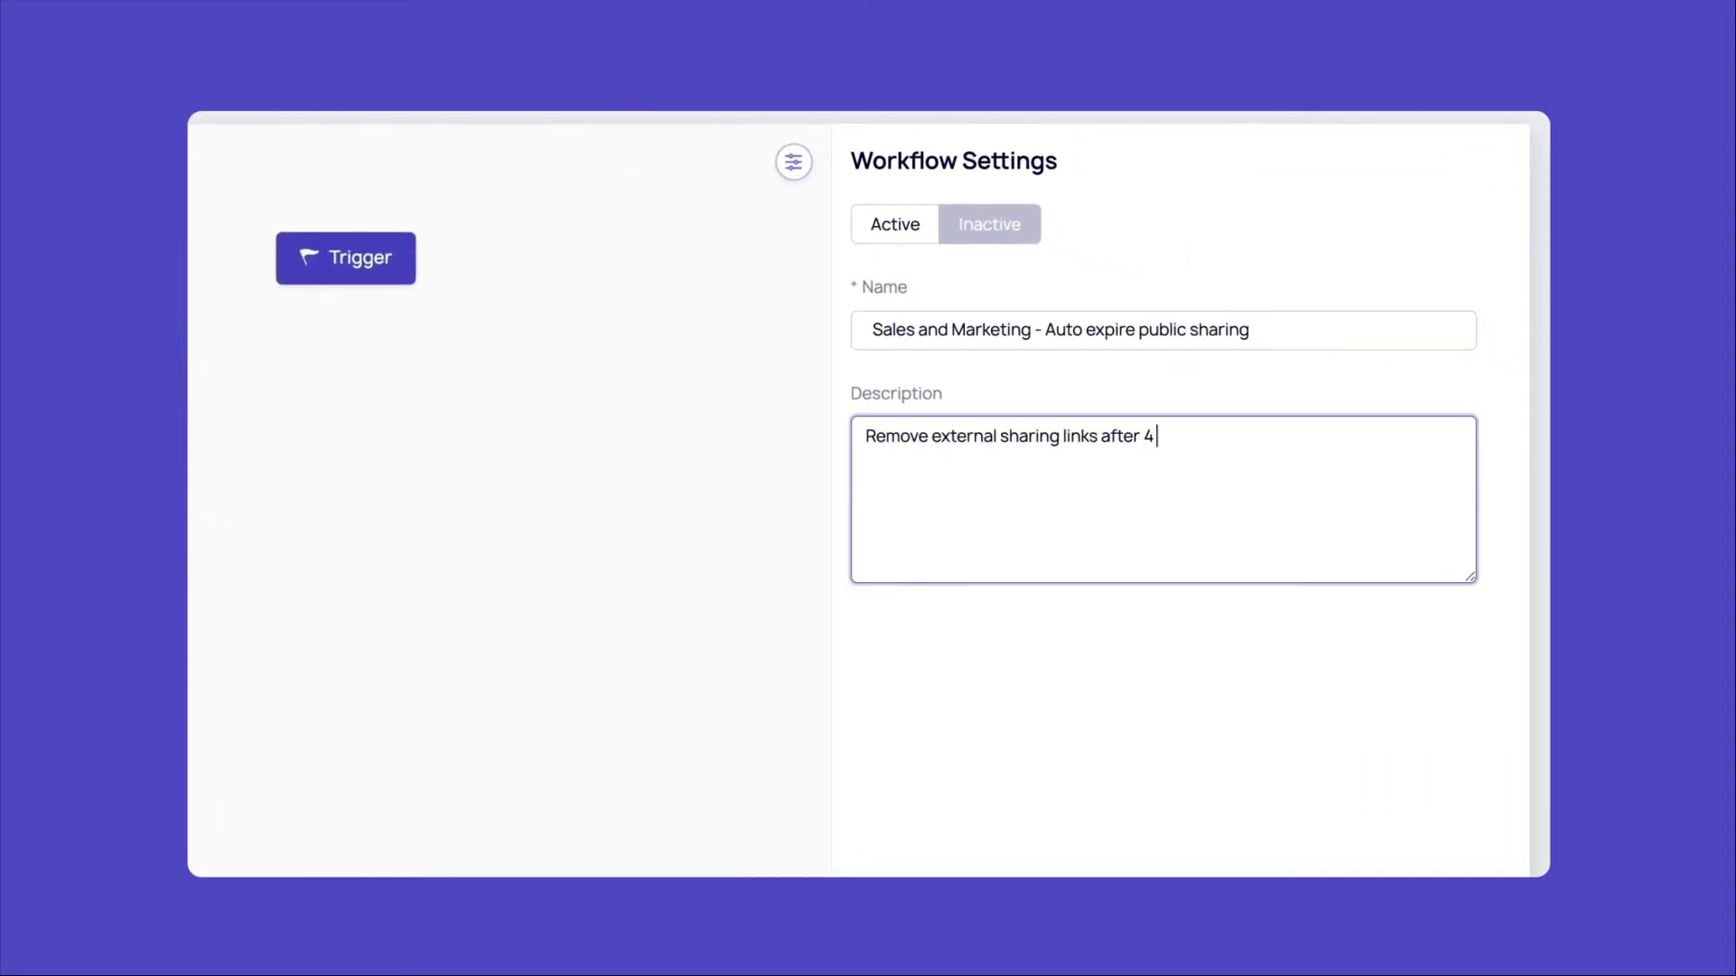
text(email and Slack)
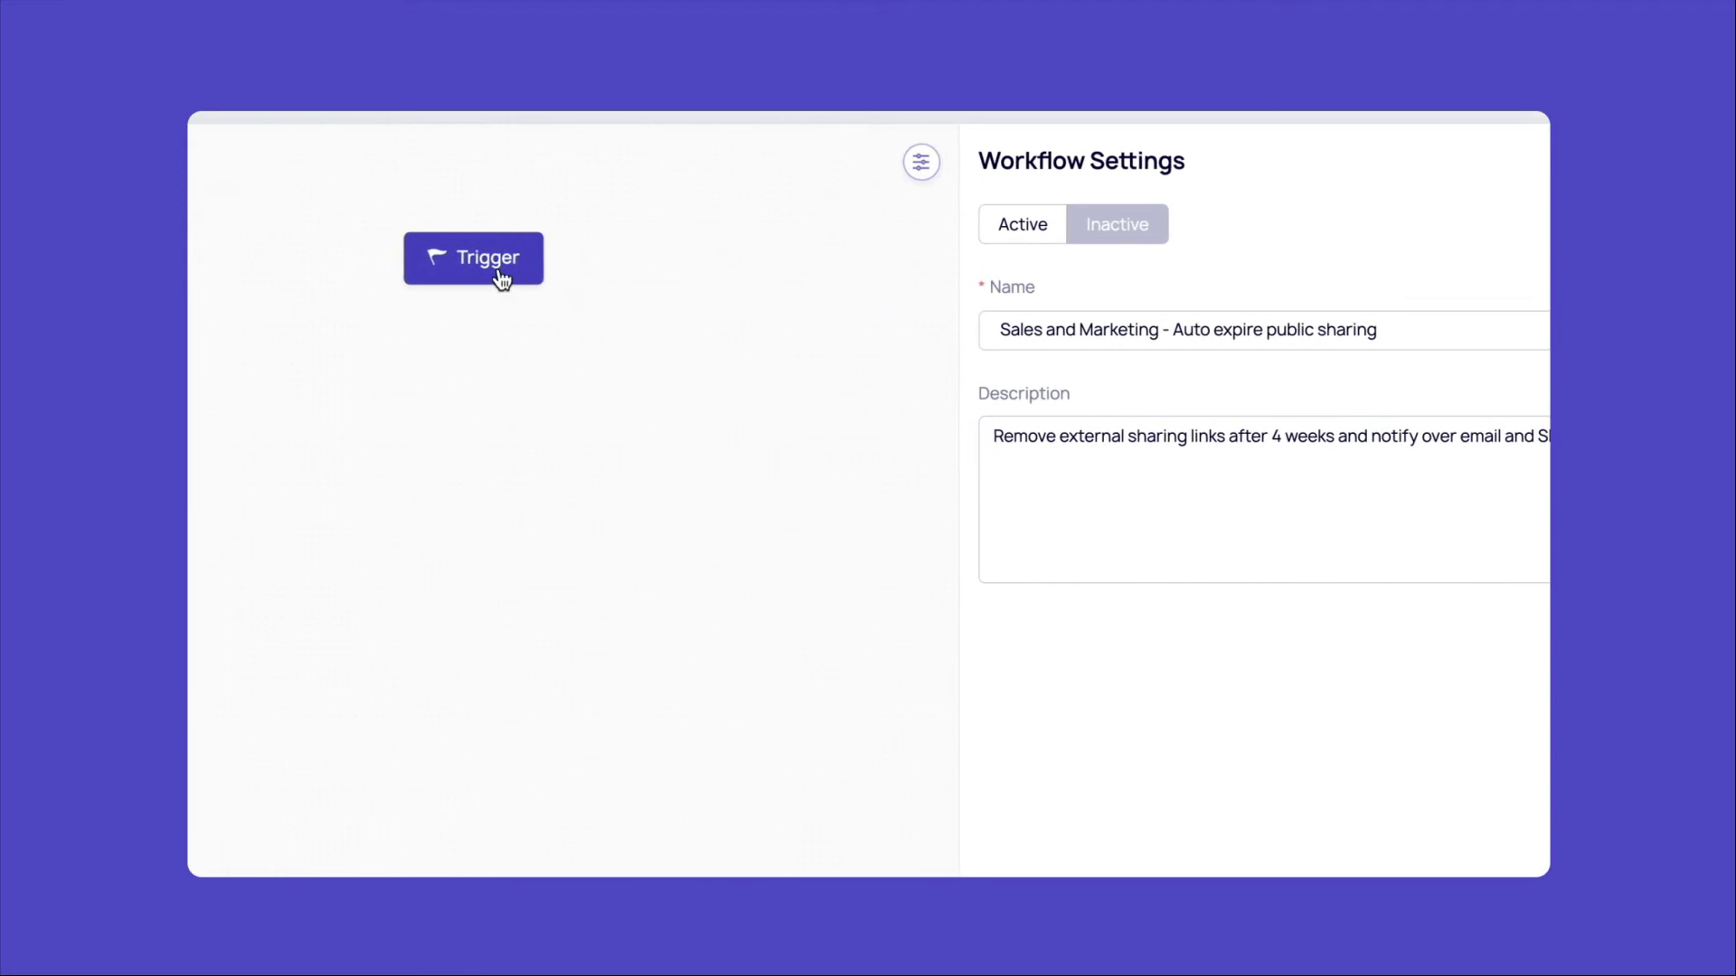
click(495, 269)
click(1254, 358)
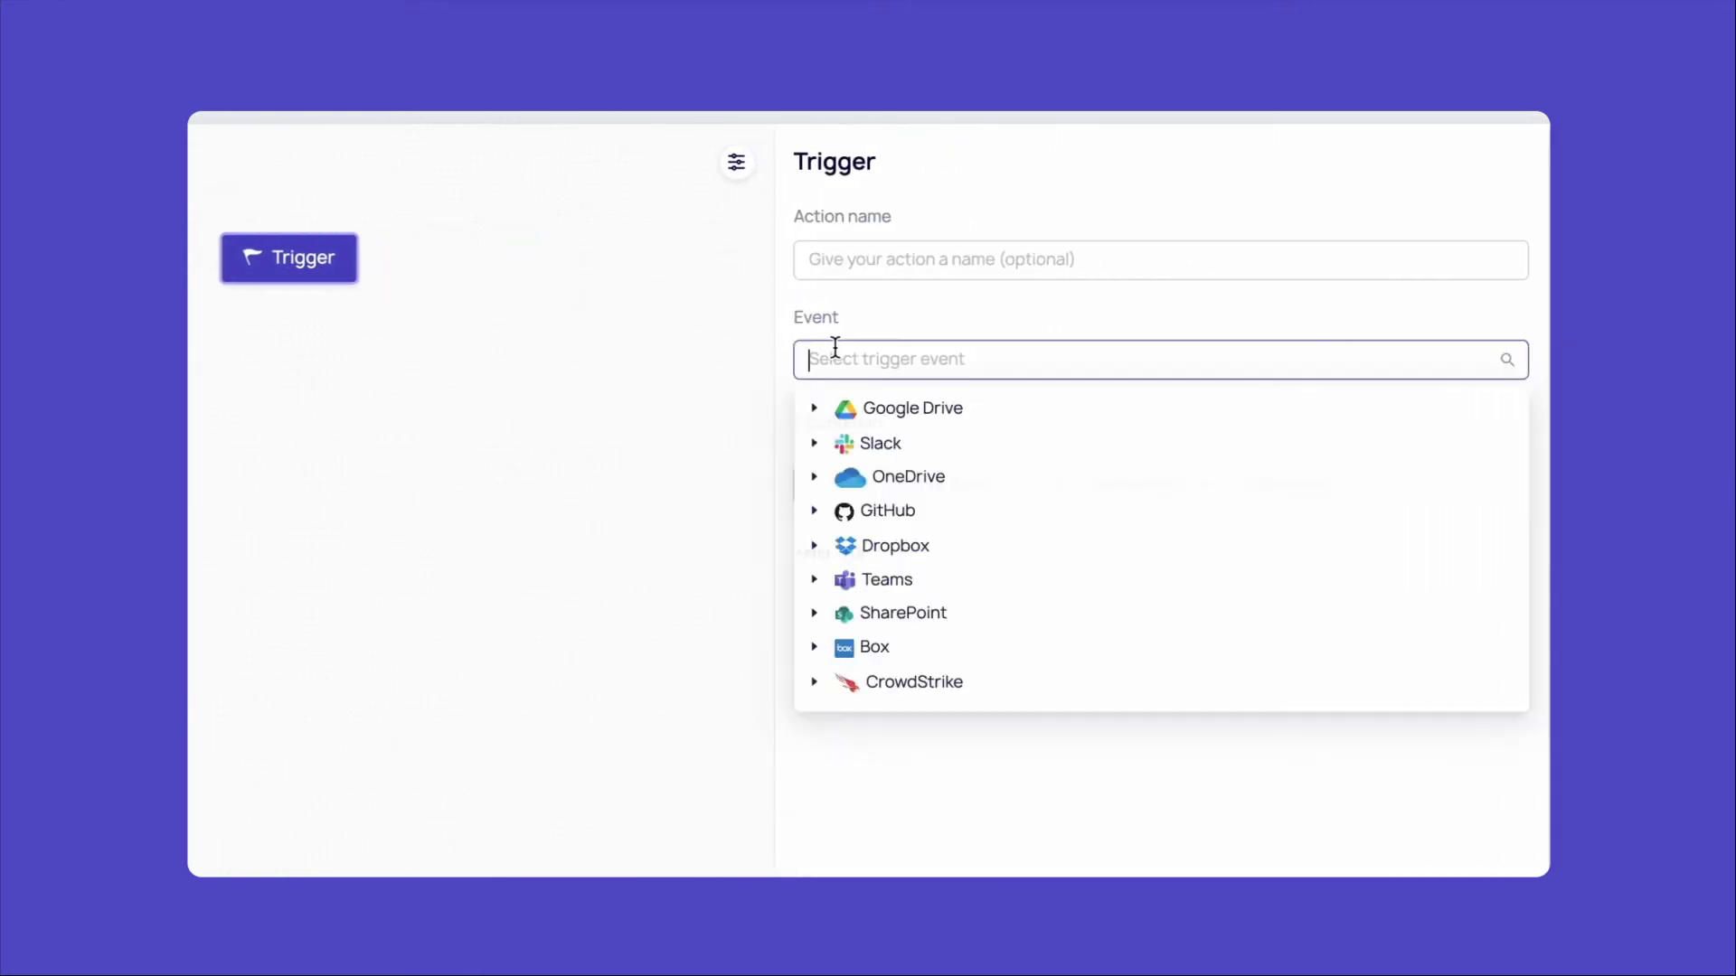
click(875, 412)
click(923, 590)
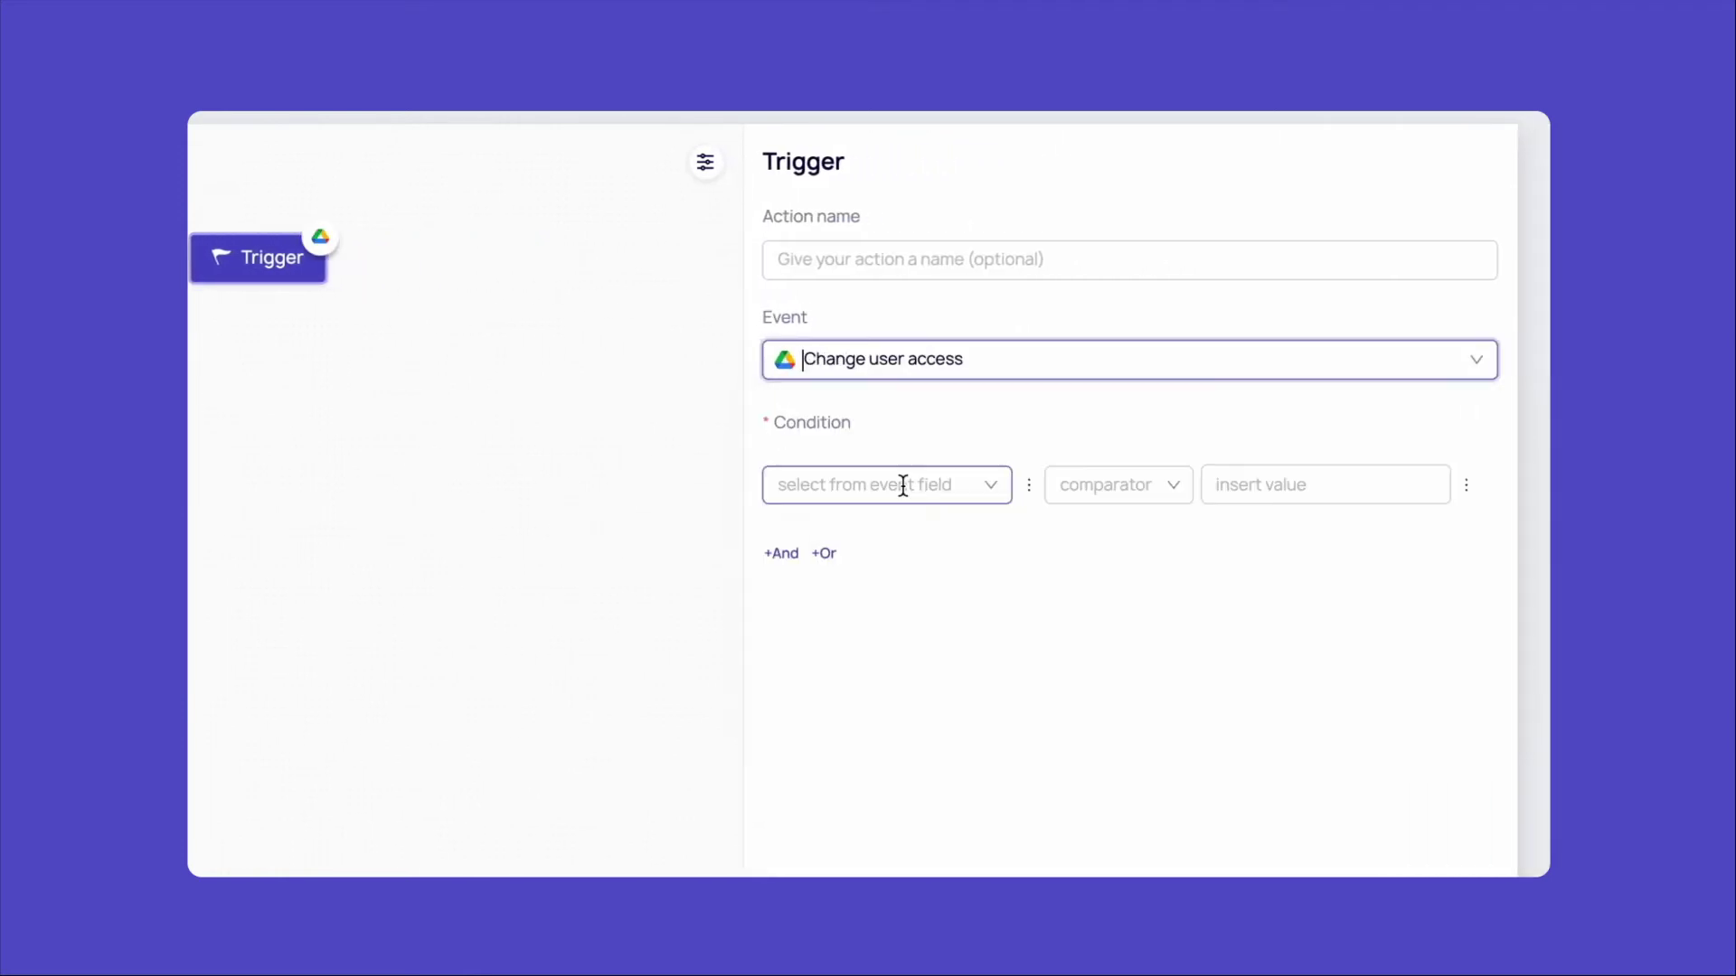
Require the actor's email to be in the Sales or Marketing group
click(903, 486)
click(857, 774)
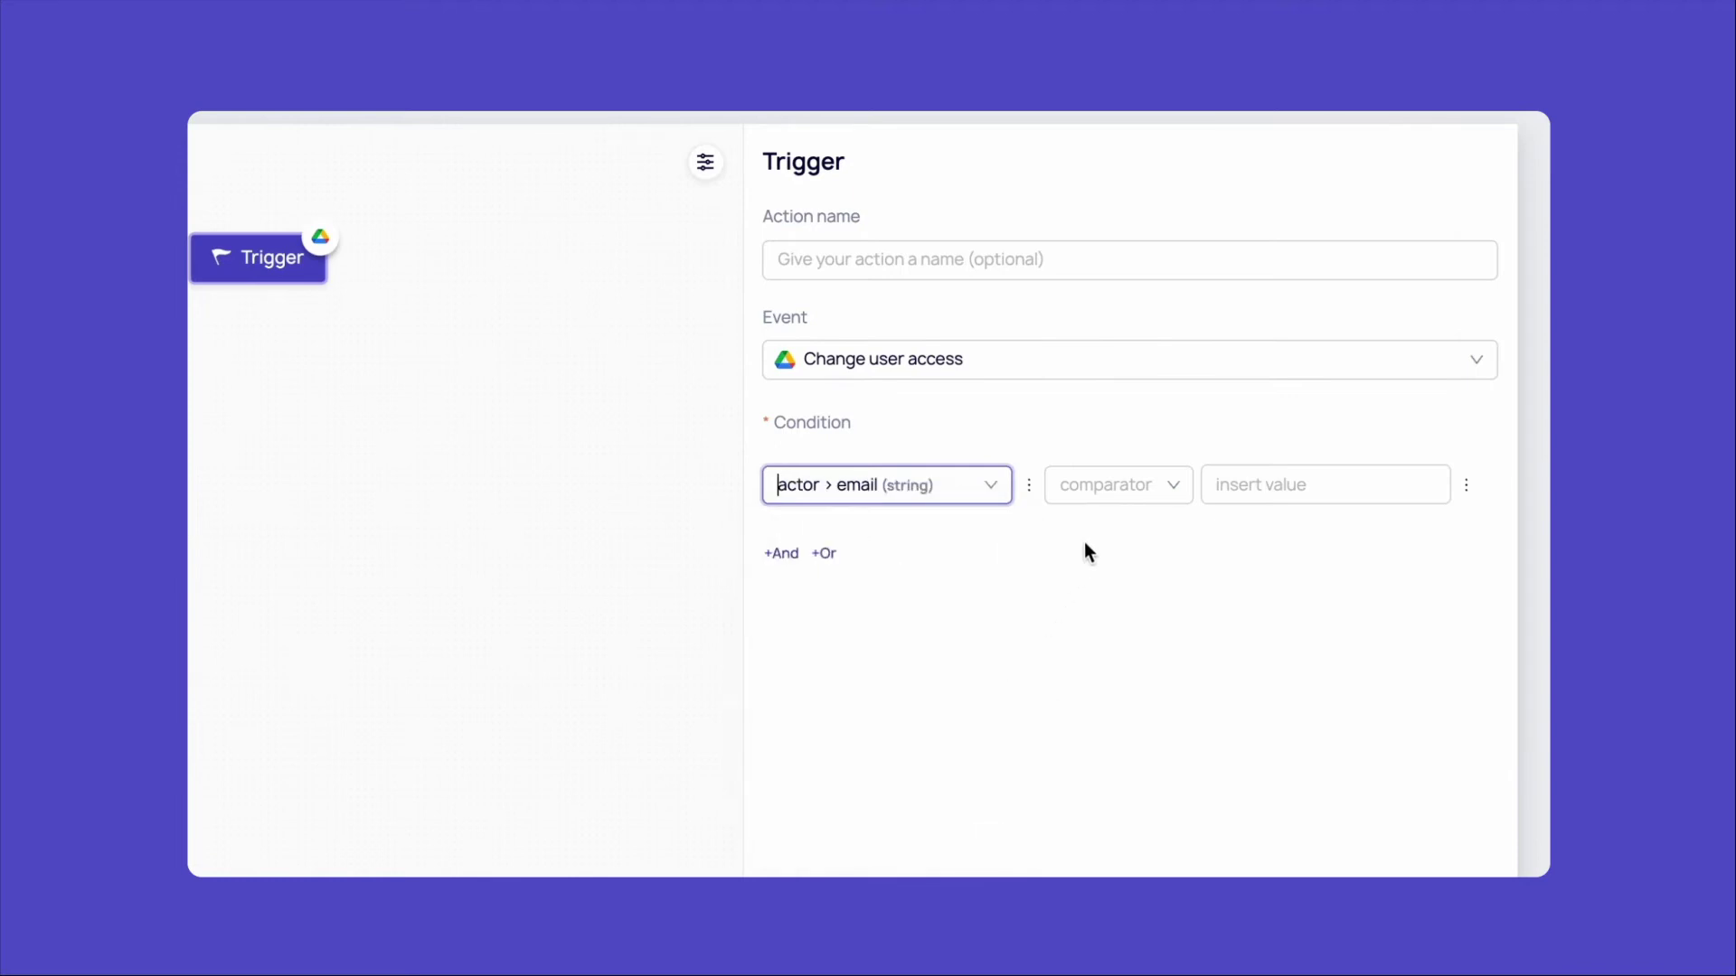
click(1115, 484)
click(1101, 692)
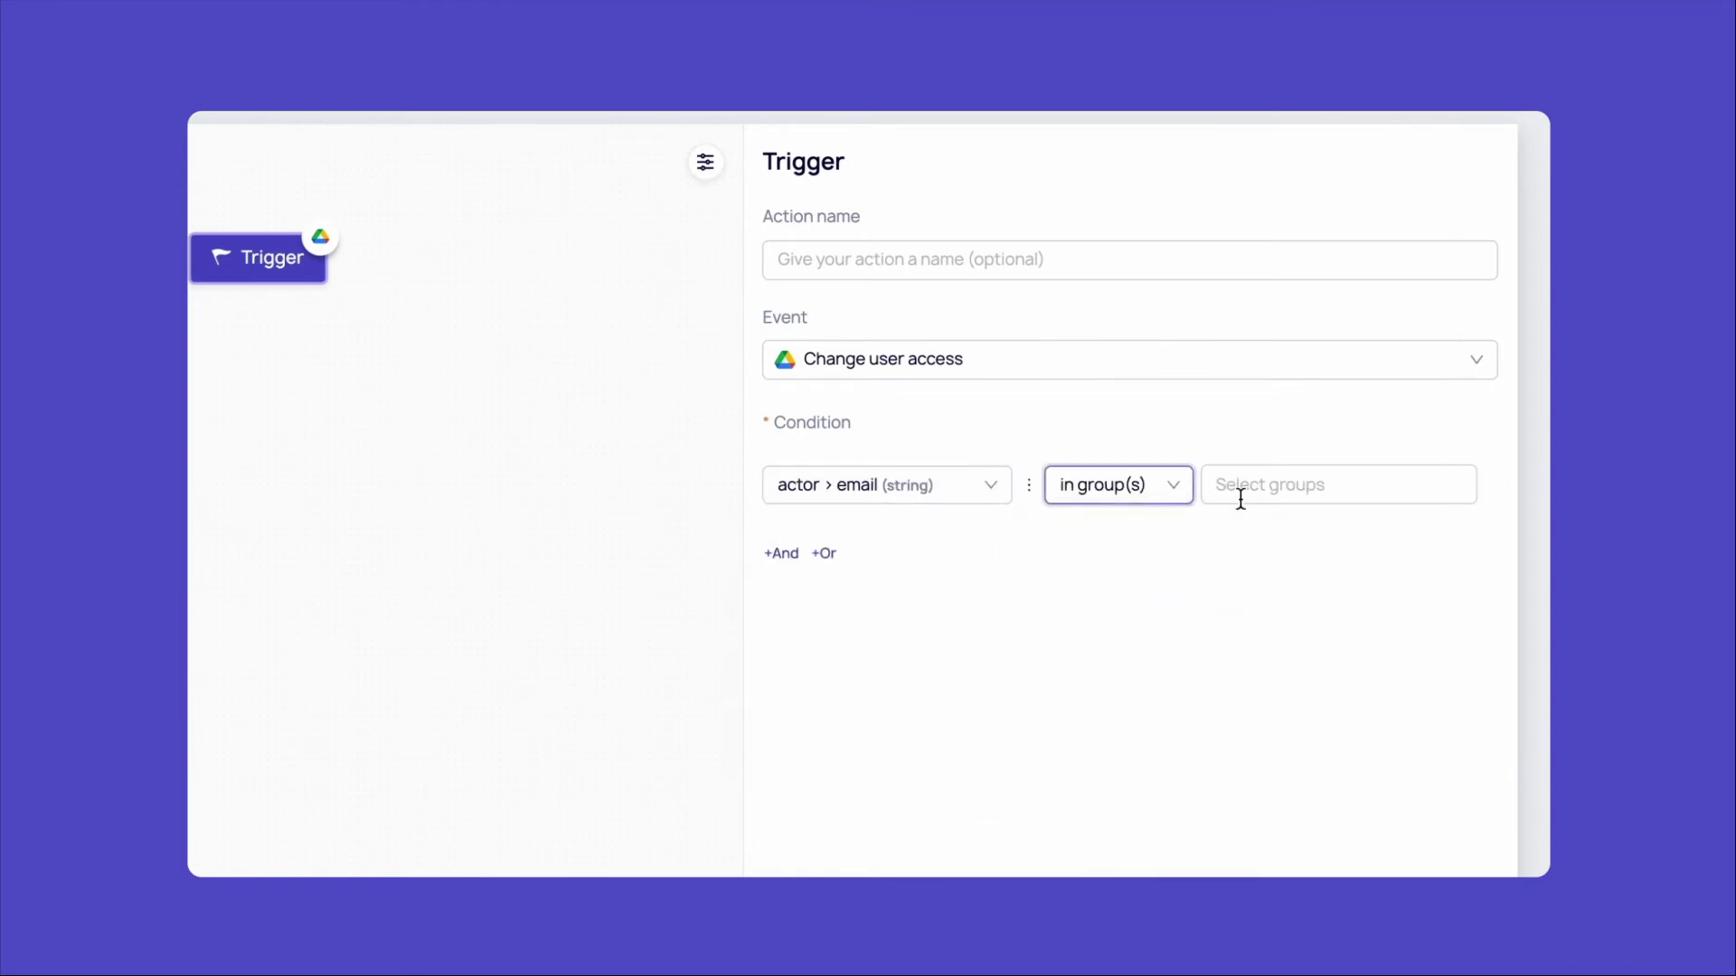
click(1275, 484)
text(sal)
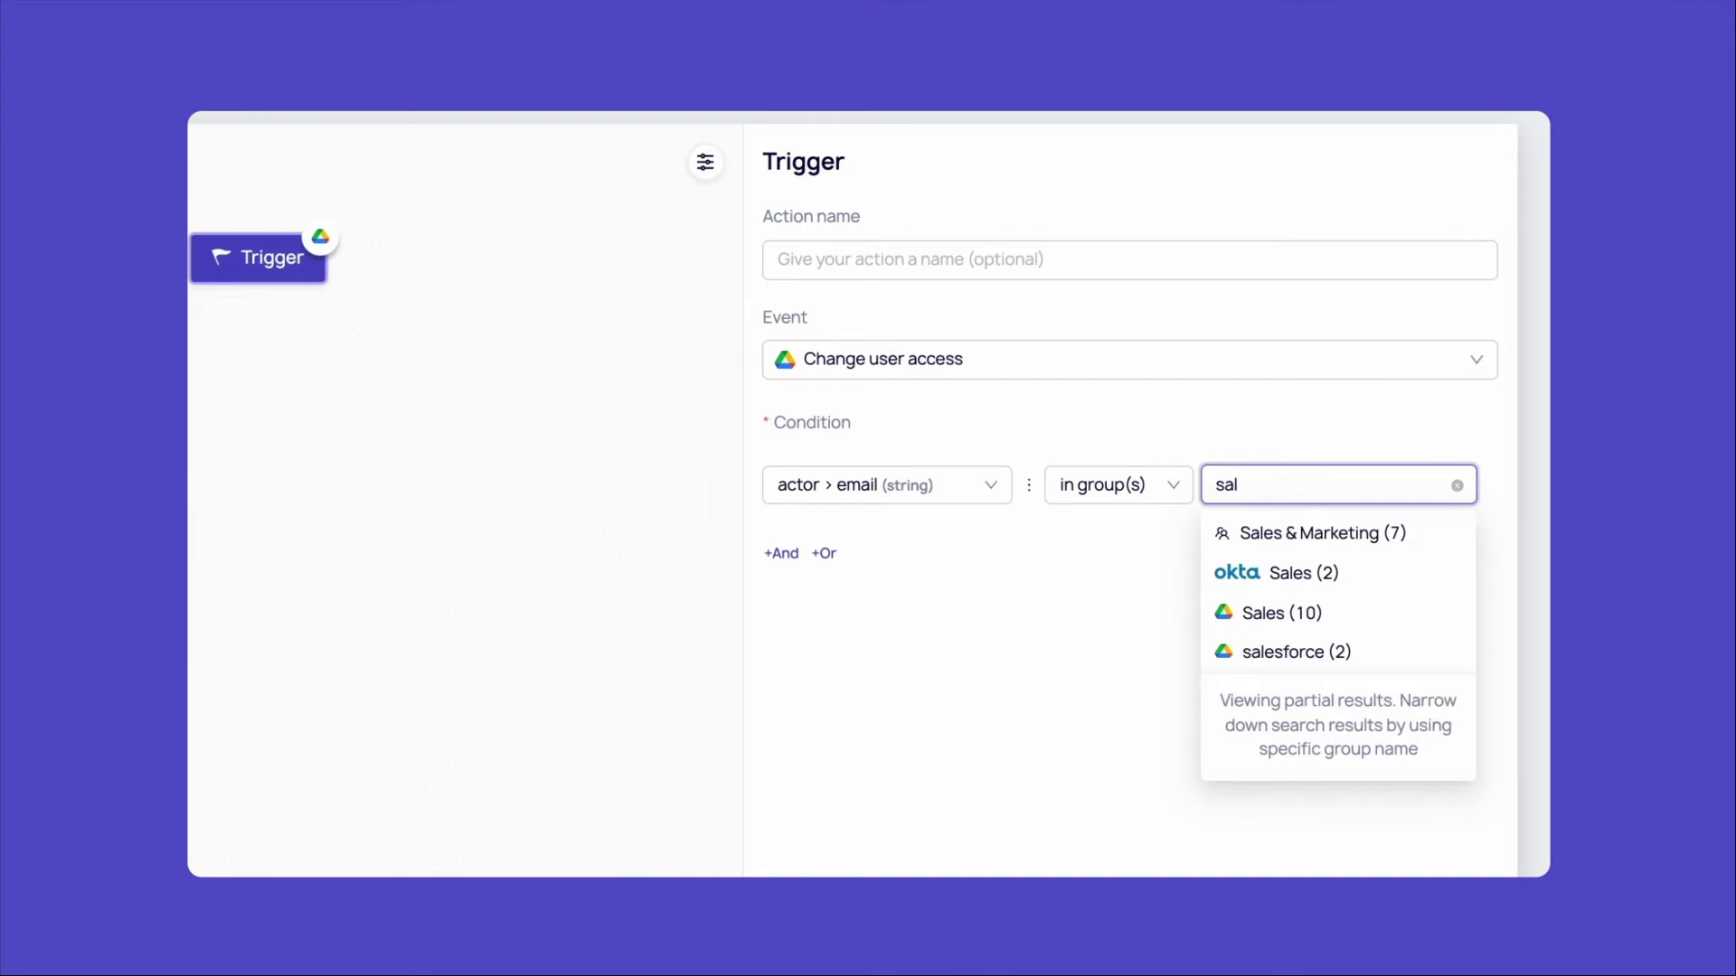
click(1296, 575)
click(825, 553)
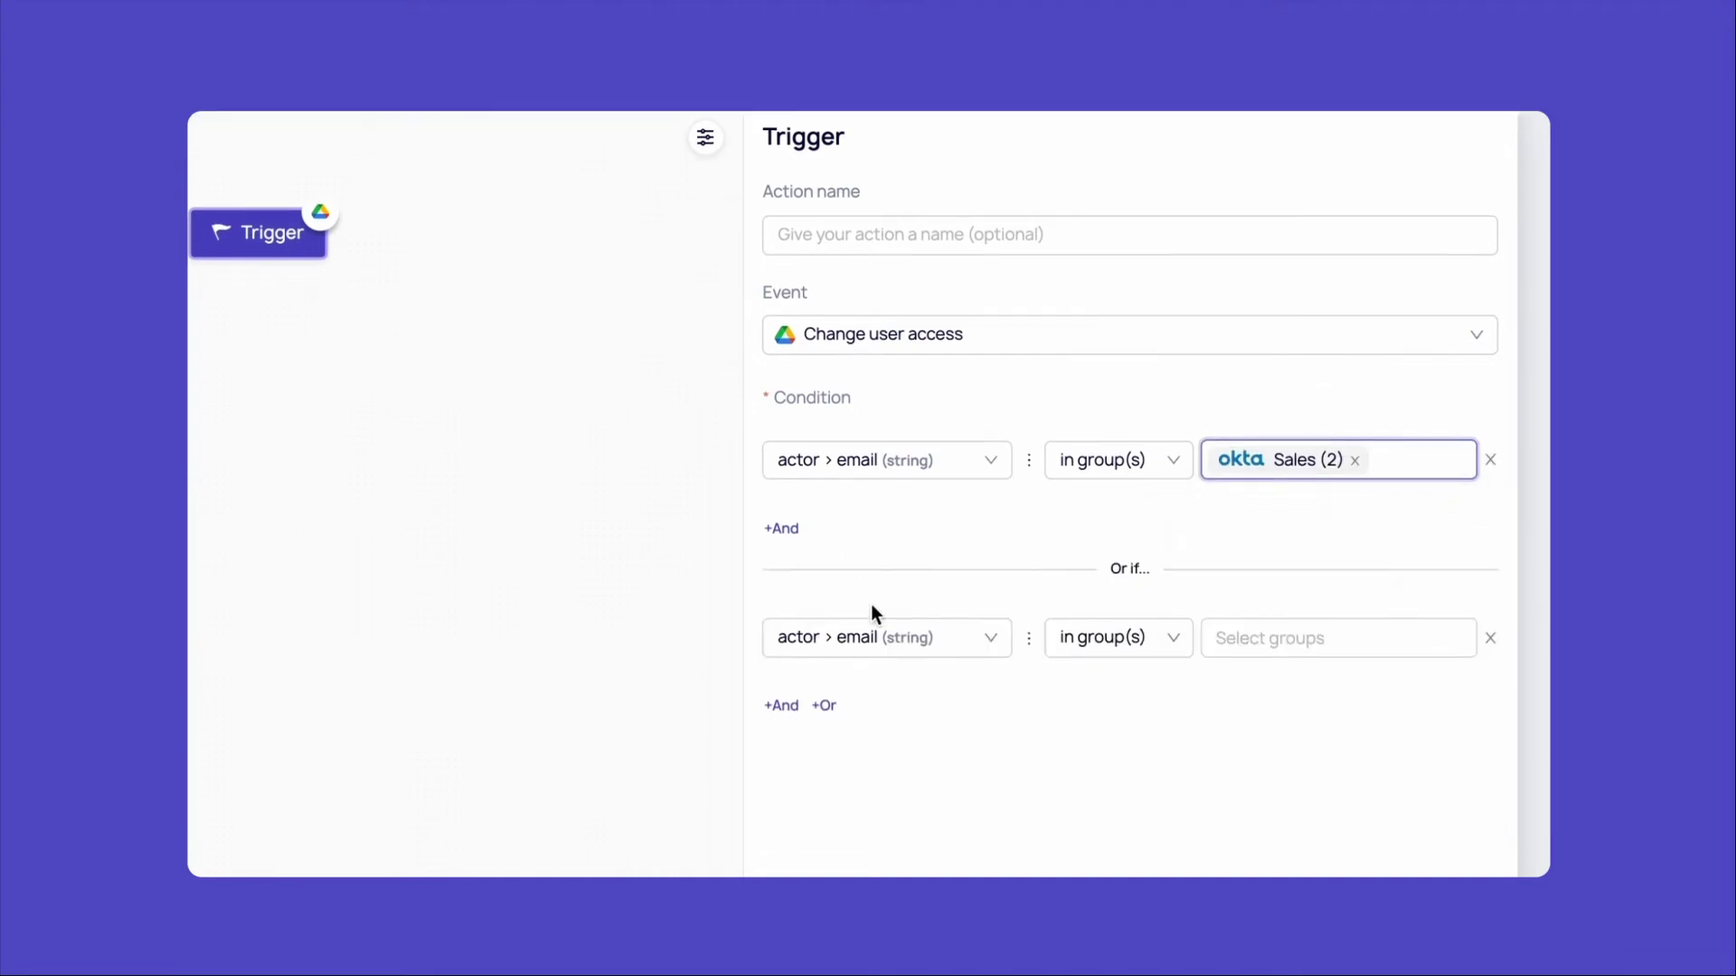
scroll(1127, 542, down, 3)
click(1294, 509)
text(Mark)
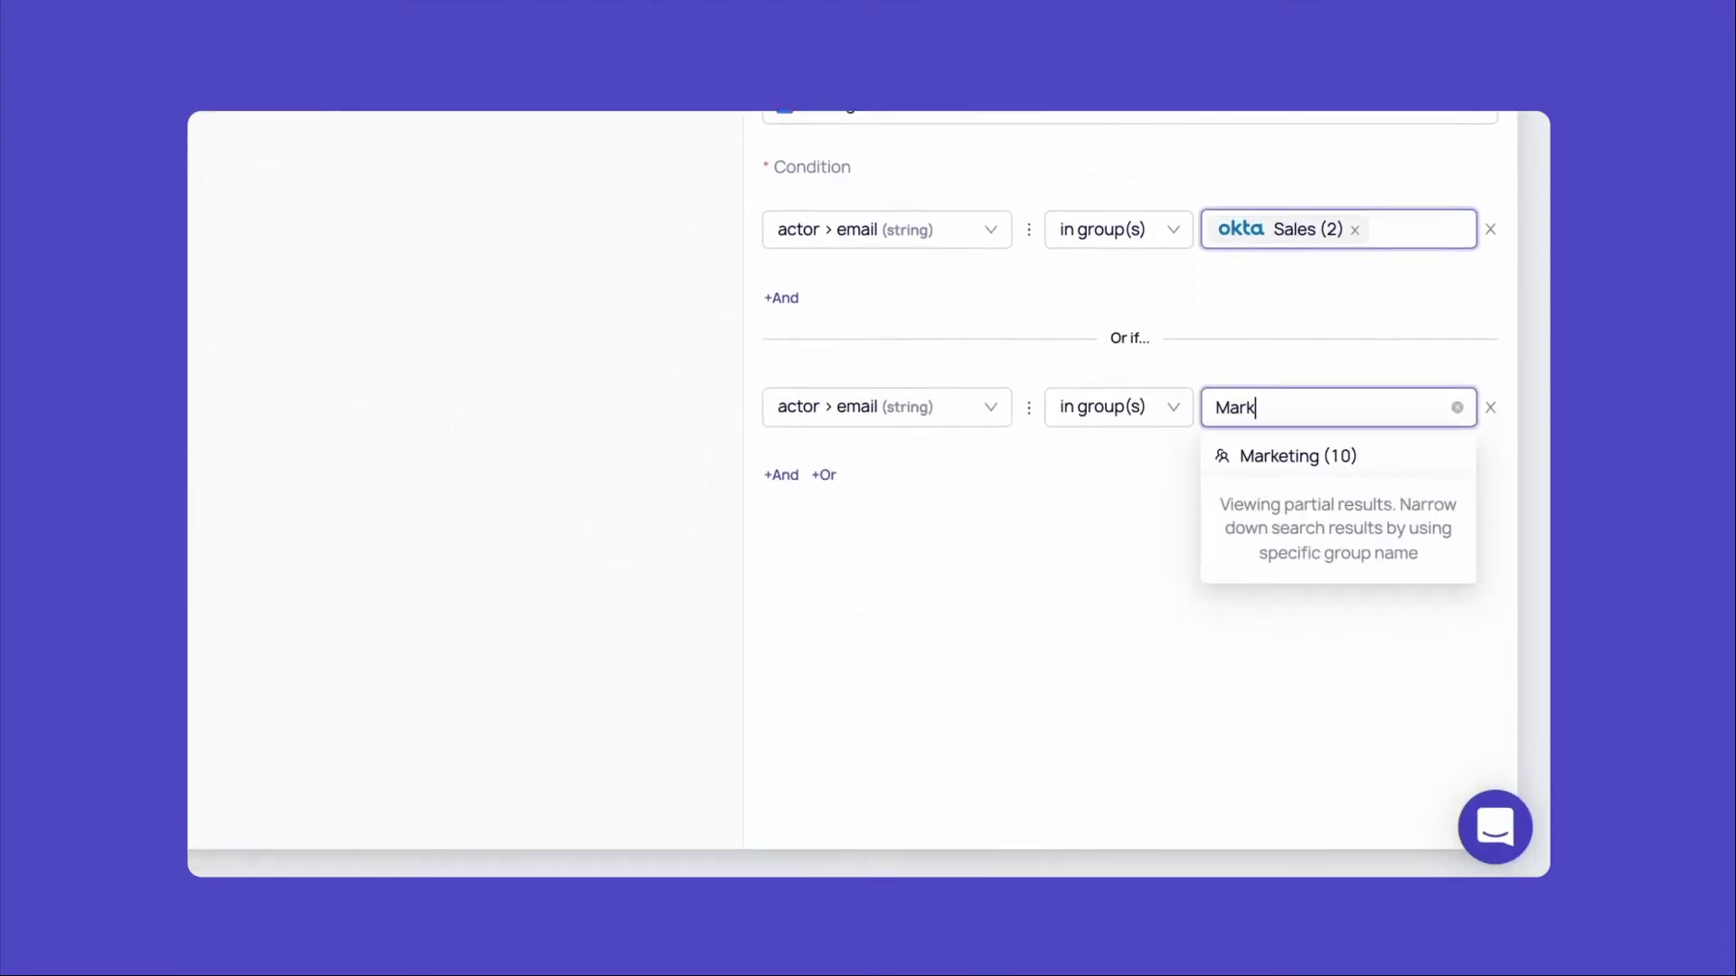
click(1302, 457)
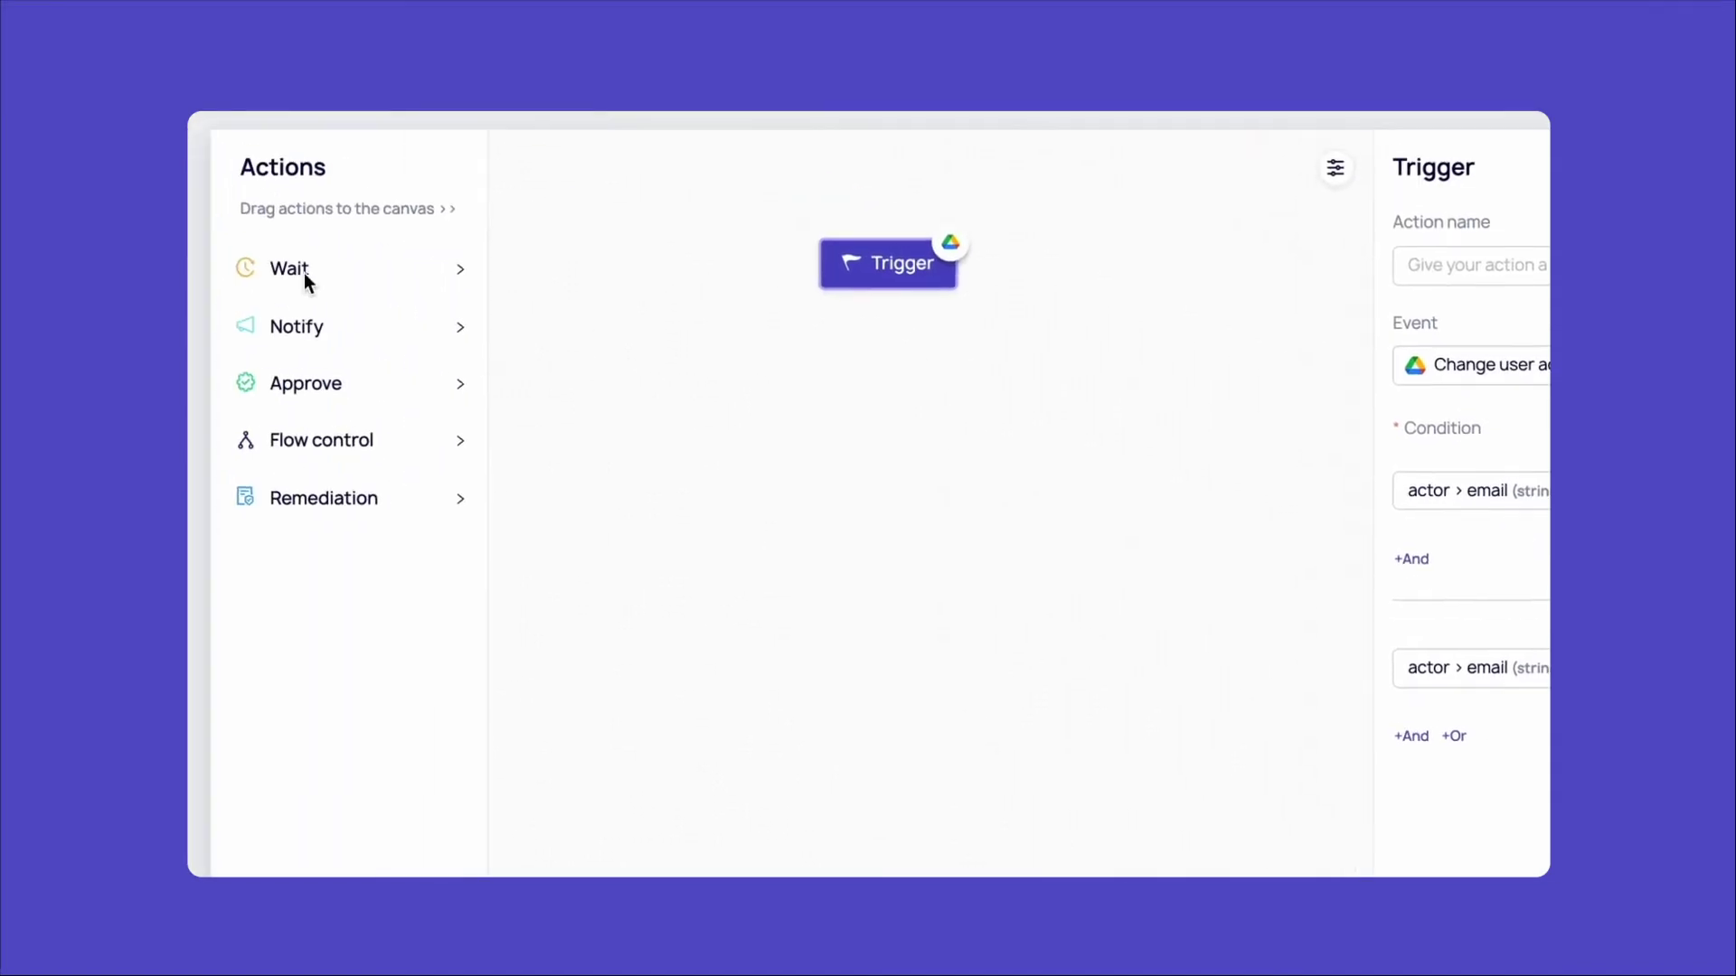
Add a Wait step after the trigger with a 4-week duration
click(304, 273)
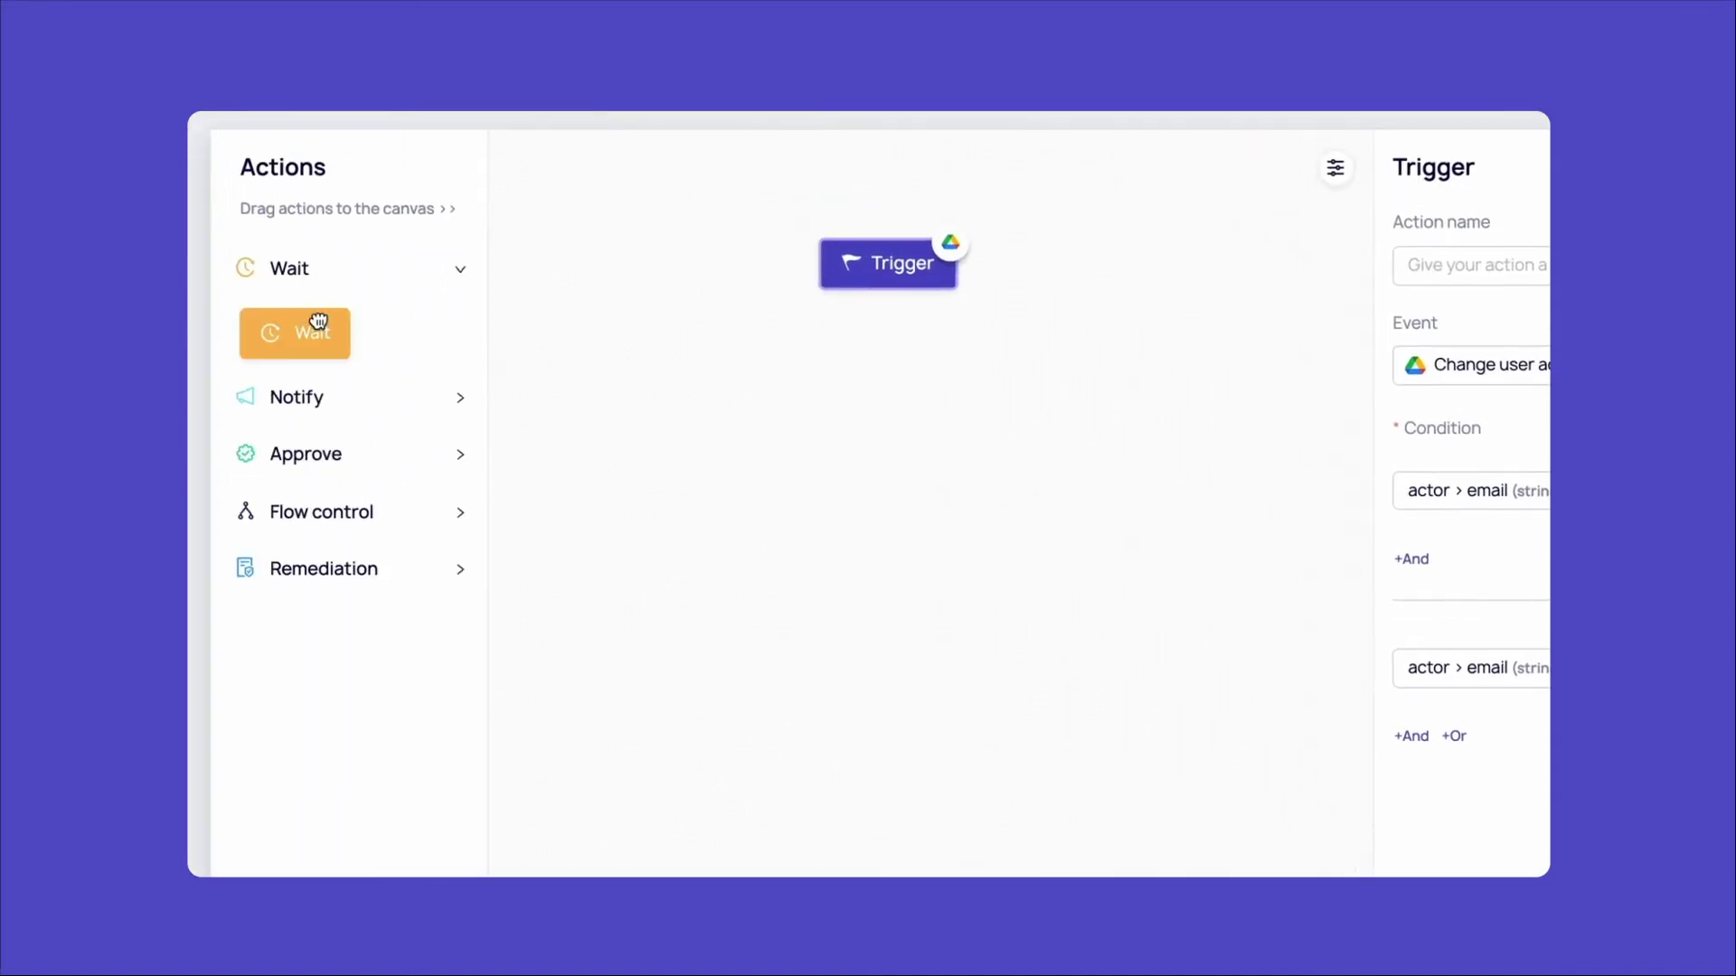
drag(295, 333, 939, 483)
click(936, 437)
click(939, 483)
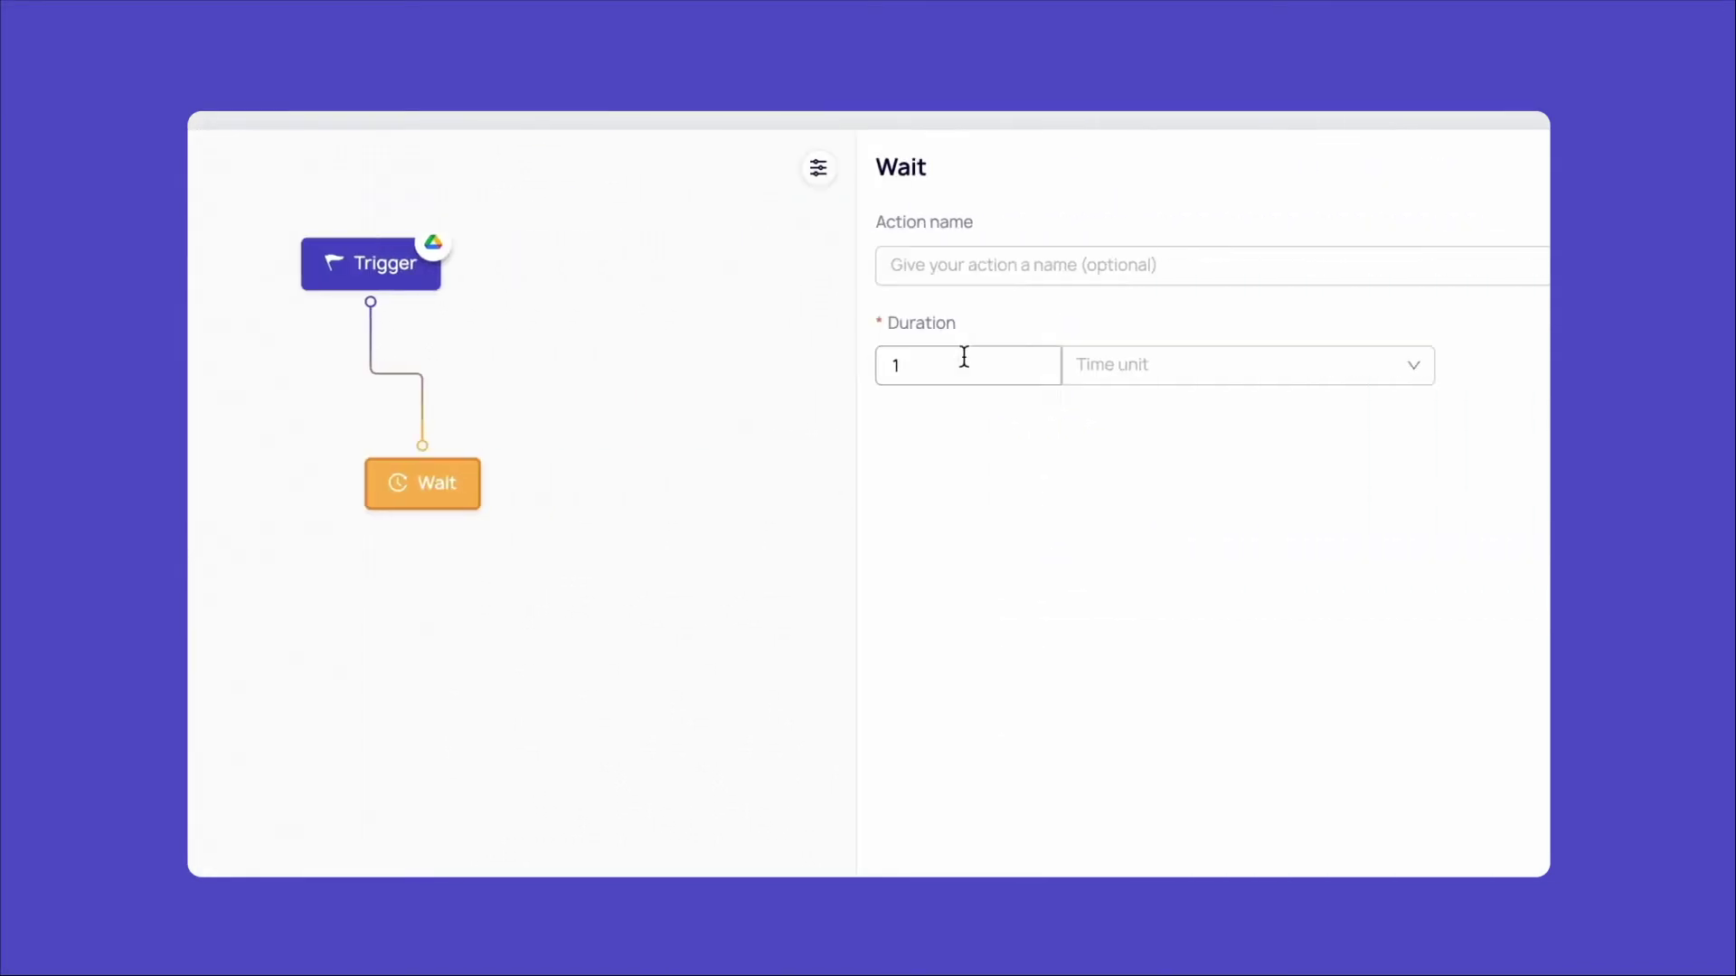
double_click(841, 365)
text(4)
click(1139, 364)
click(1031, 573)
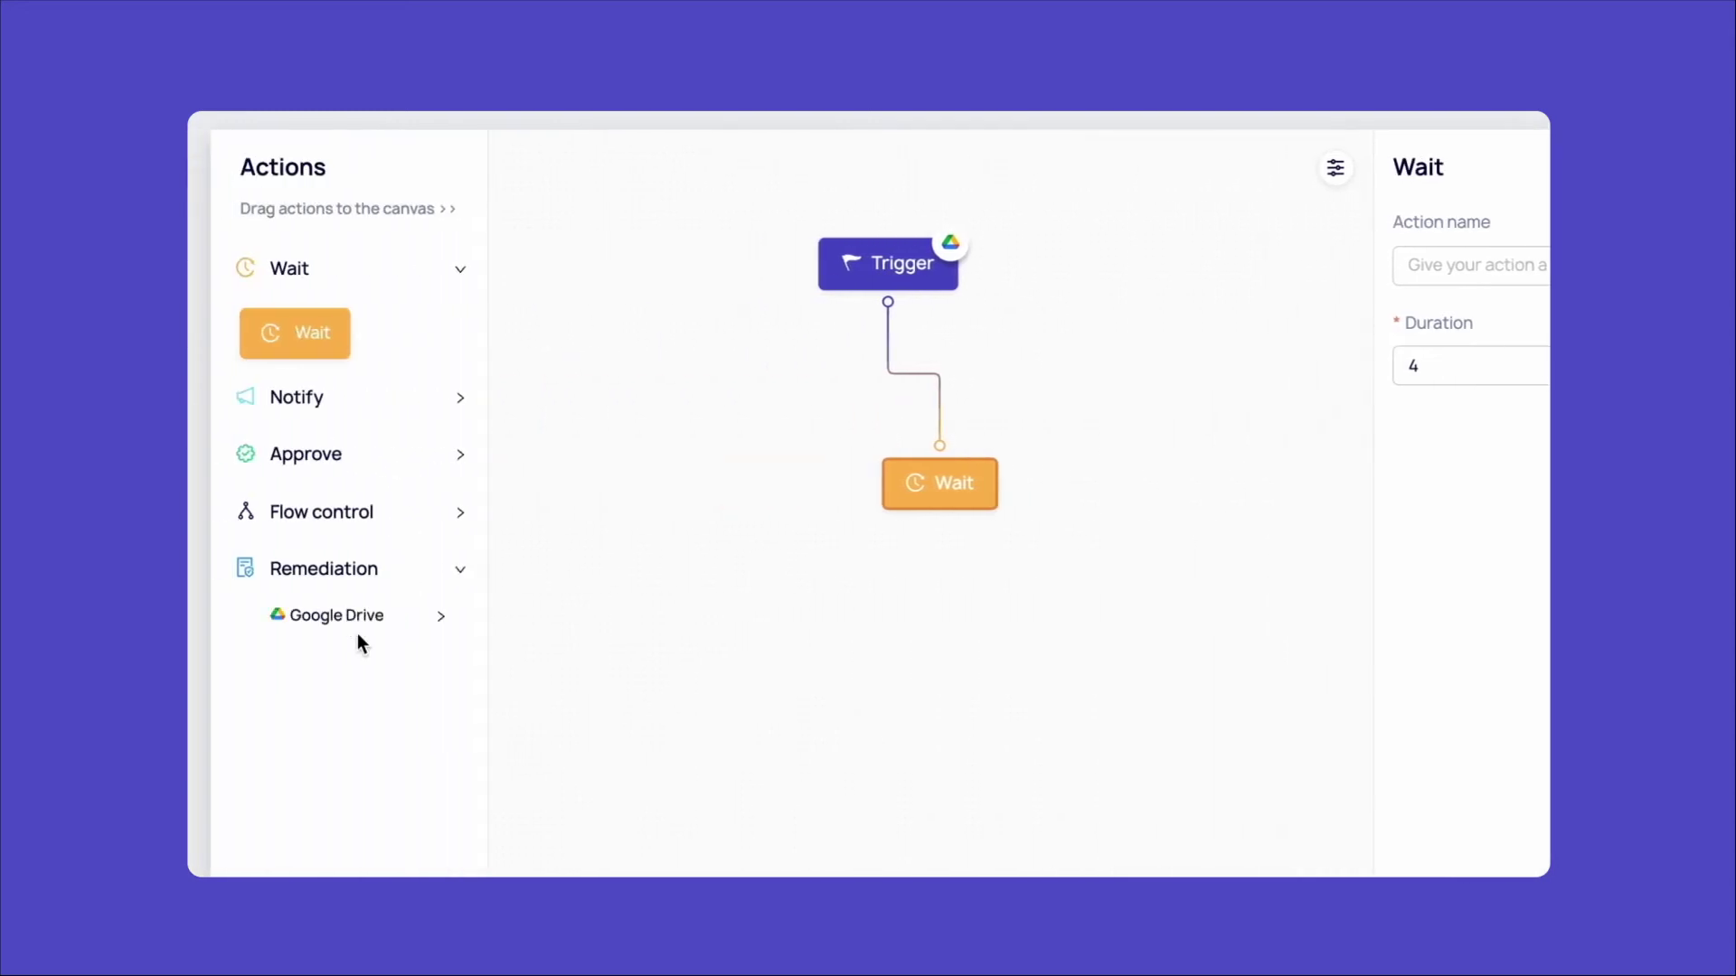
Chain a Google Drive Remove collaborator step after Wait, with an Email step below
click(339, 616)
drag(387, 733, 1042, 727)
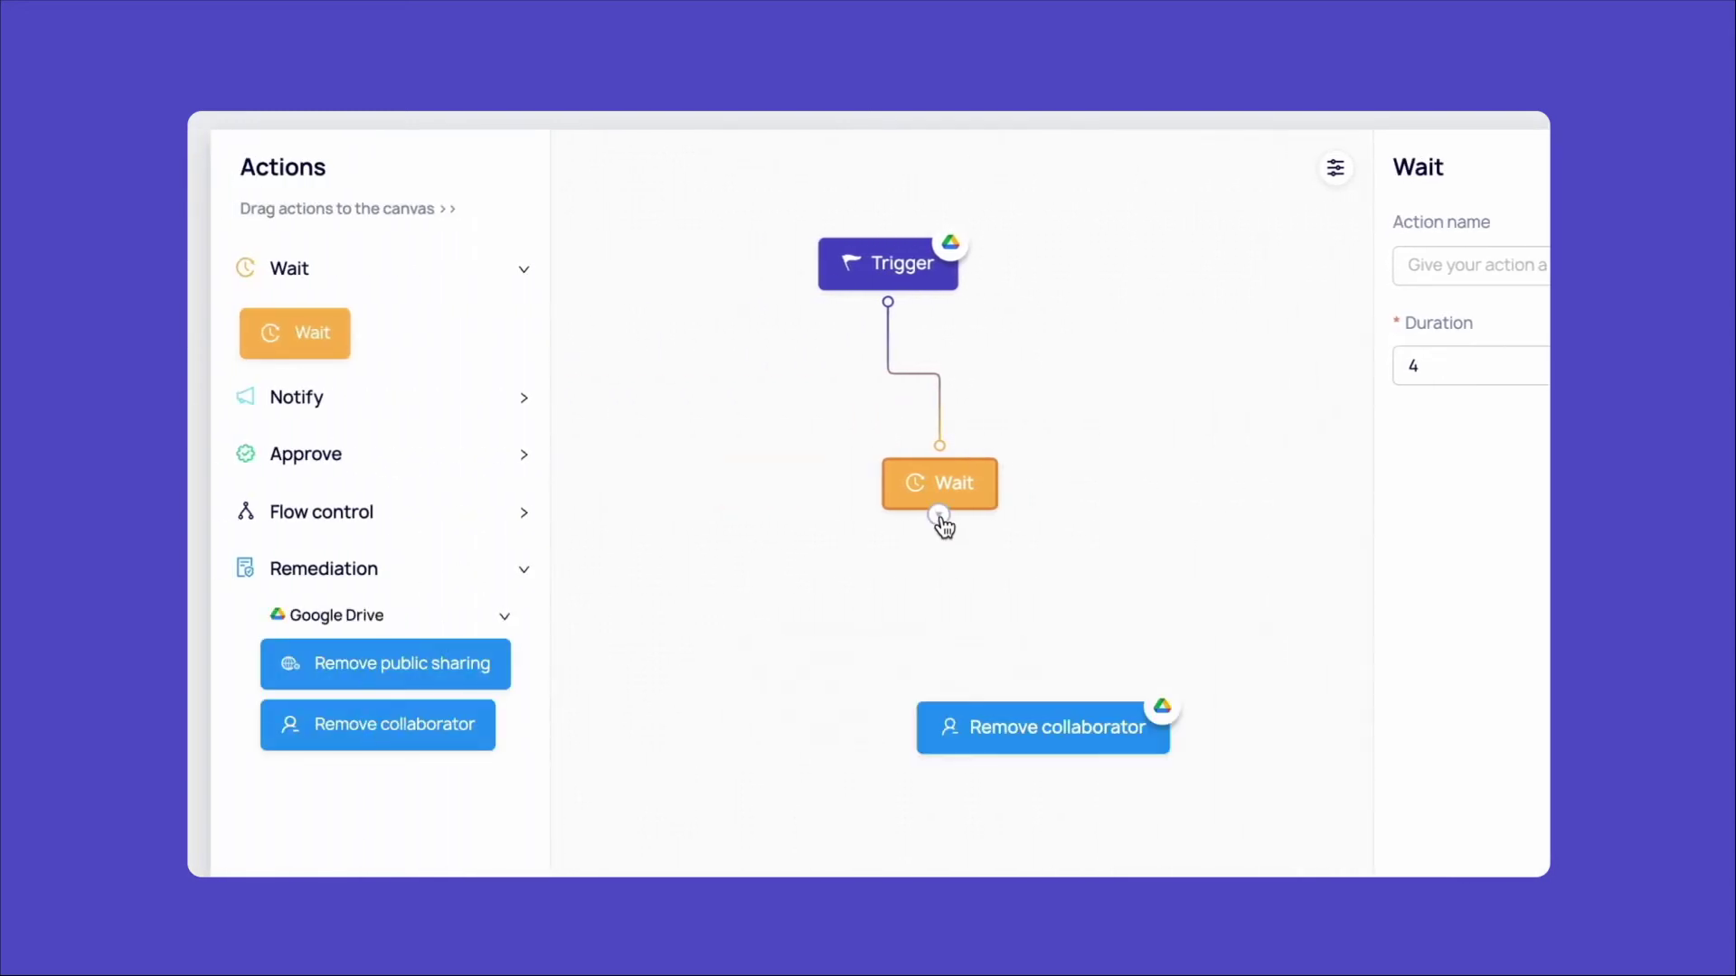
click(1043, 696)
click(1051, 727)
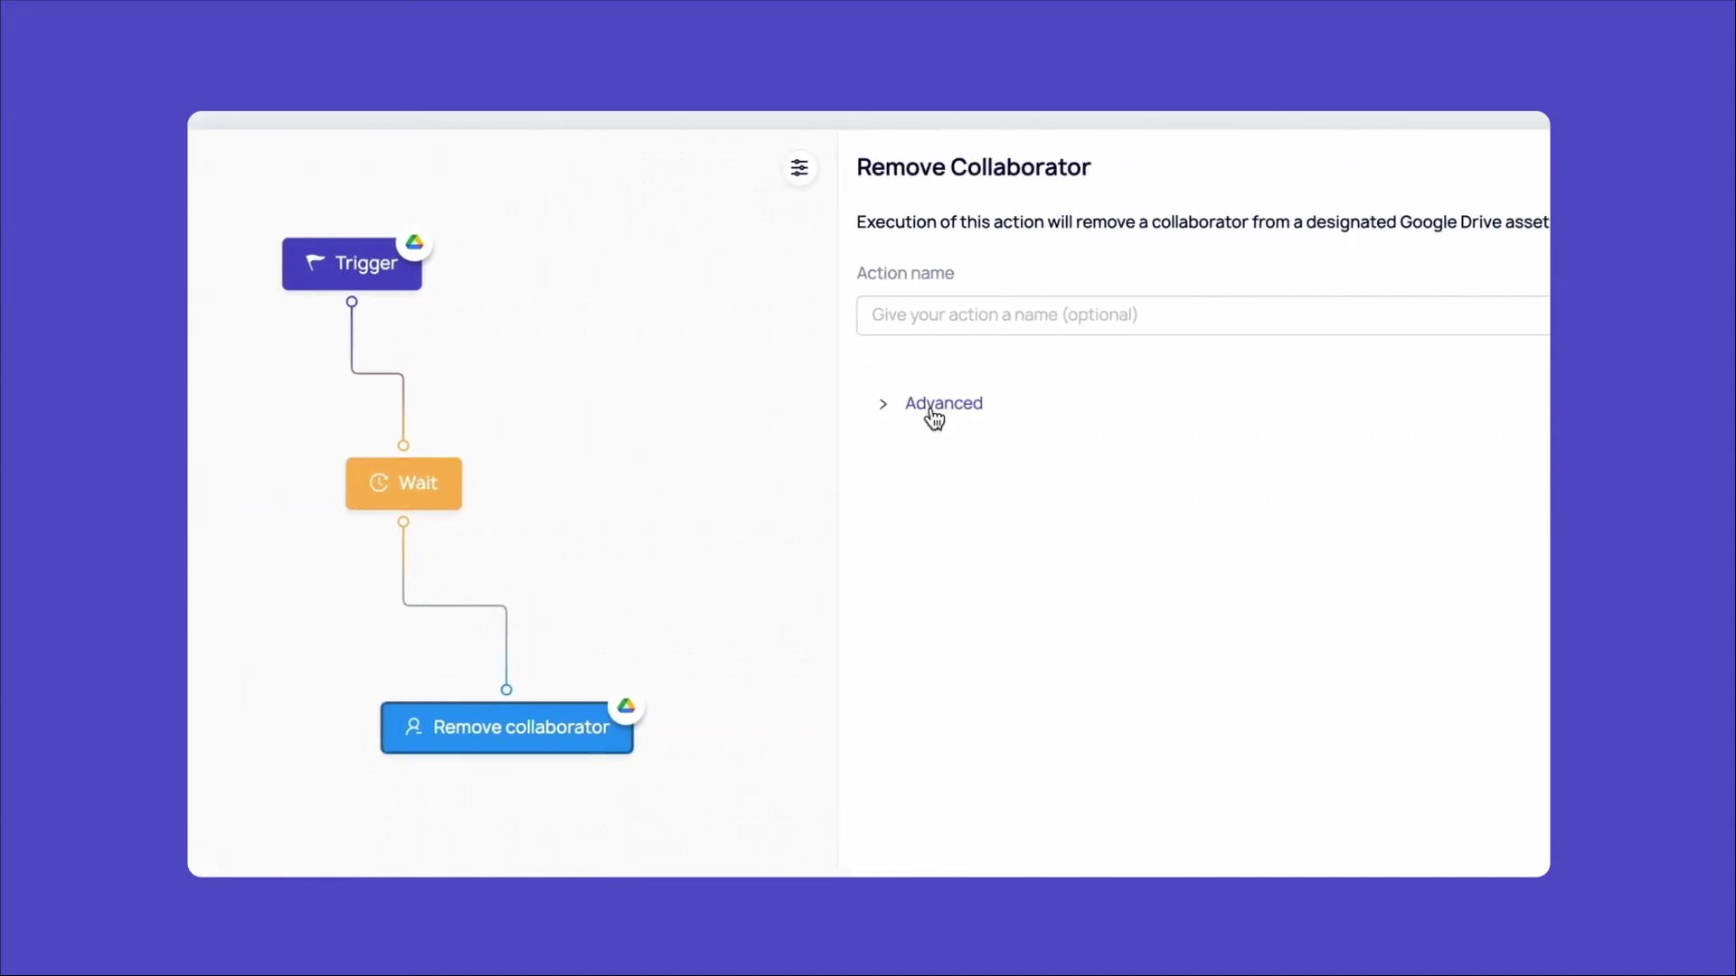
click(936, 402)
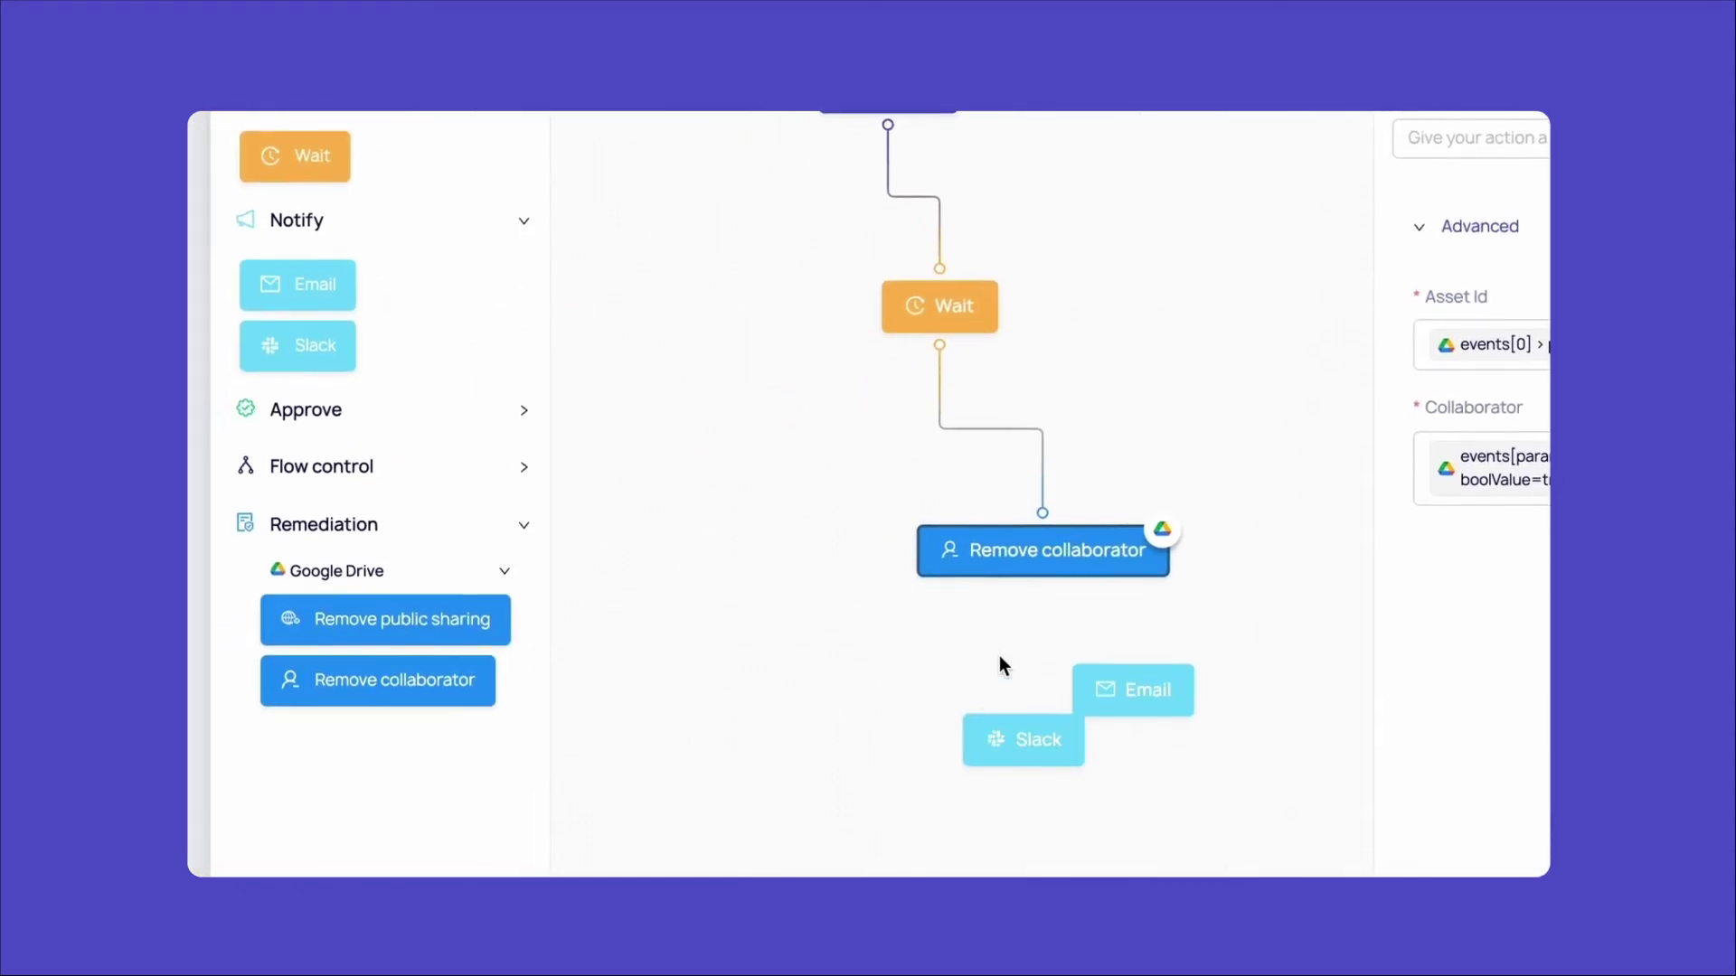
drag(1135, 671, 1045, 597)
Add a Slack node, subject 'Auto-expiring your external share', and greet the sharer's email
drag(1024, 737, 1031, 814)
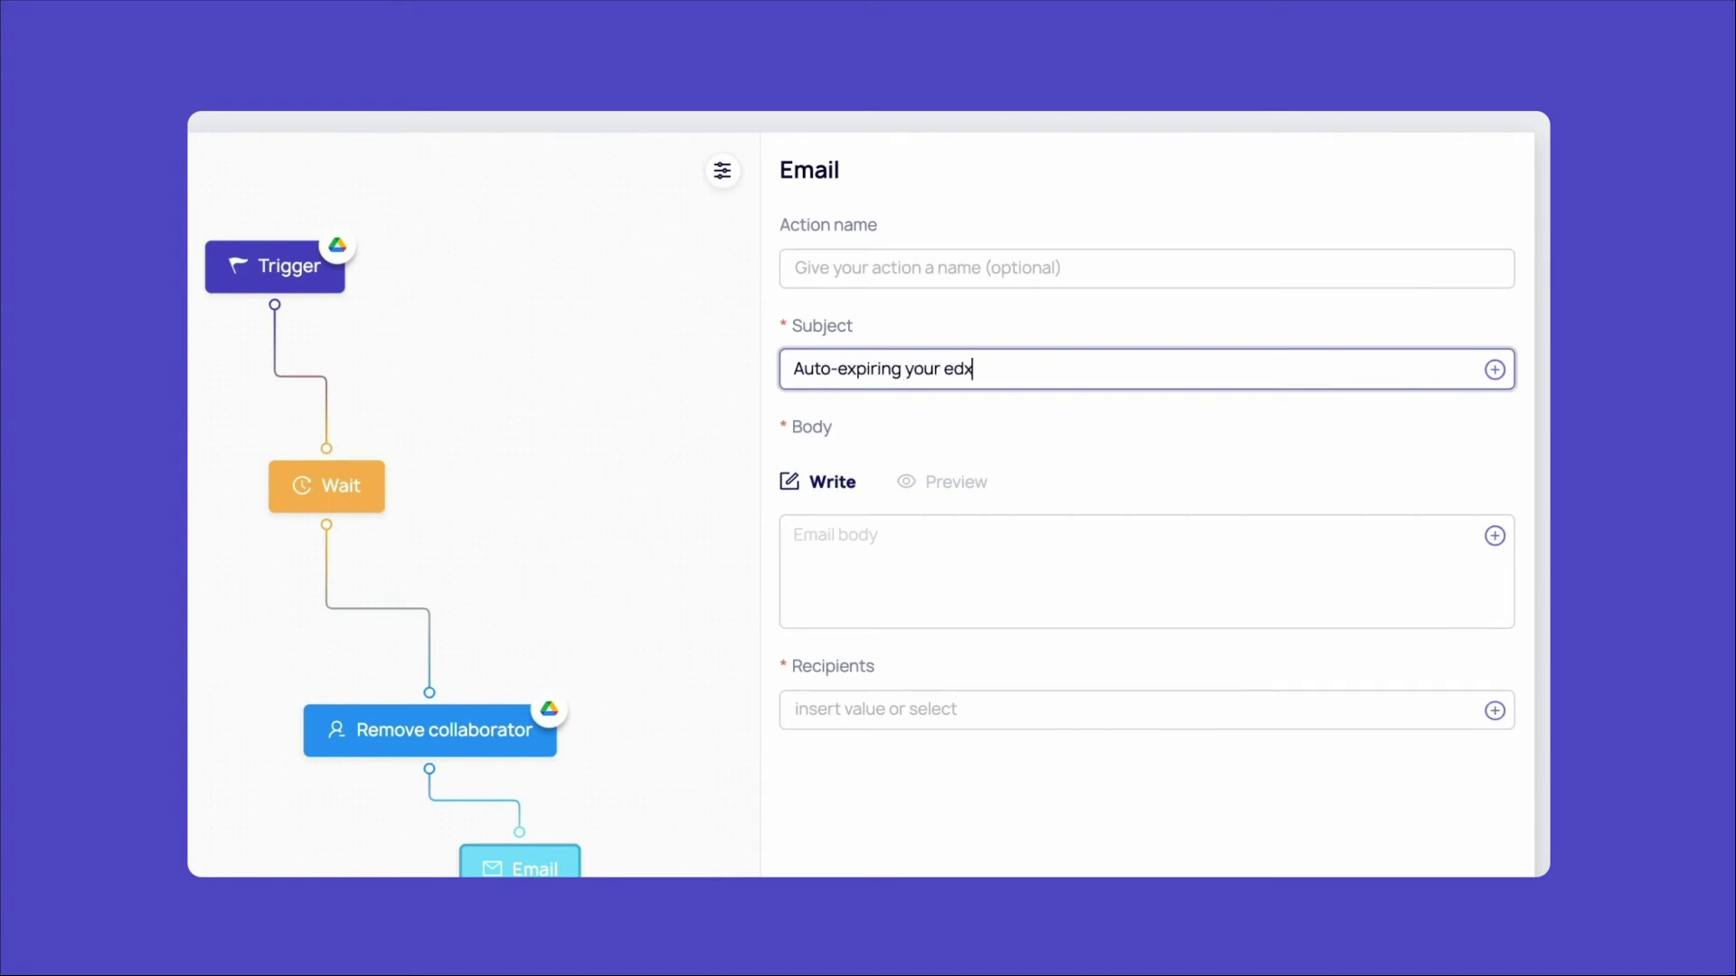
text(are)
key(Tab)
text(H)
click(1493, 542)
click(1092, 662)
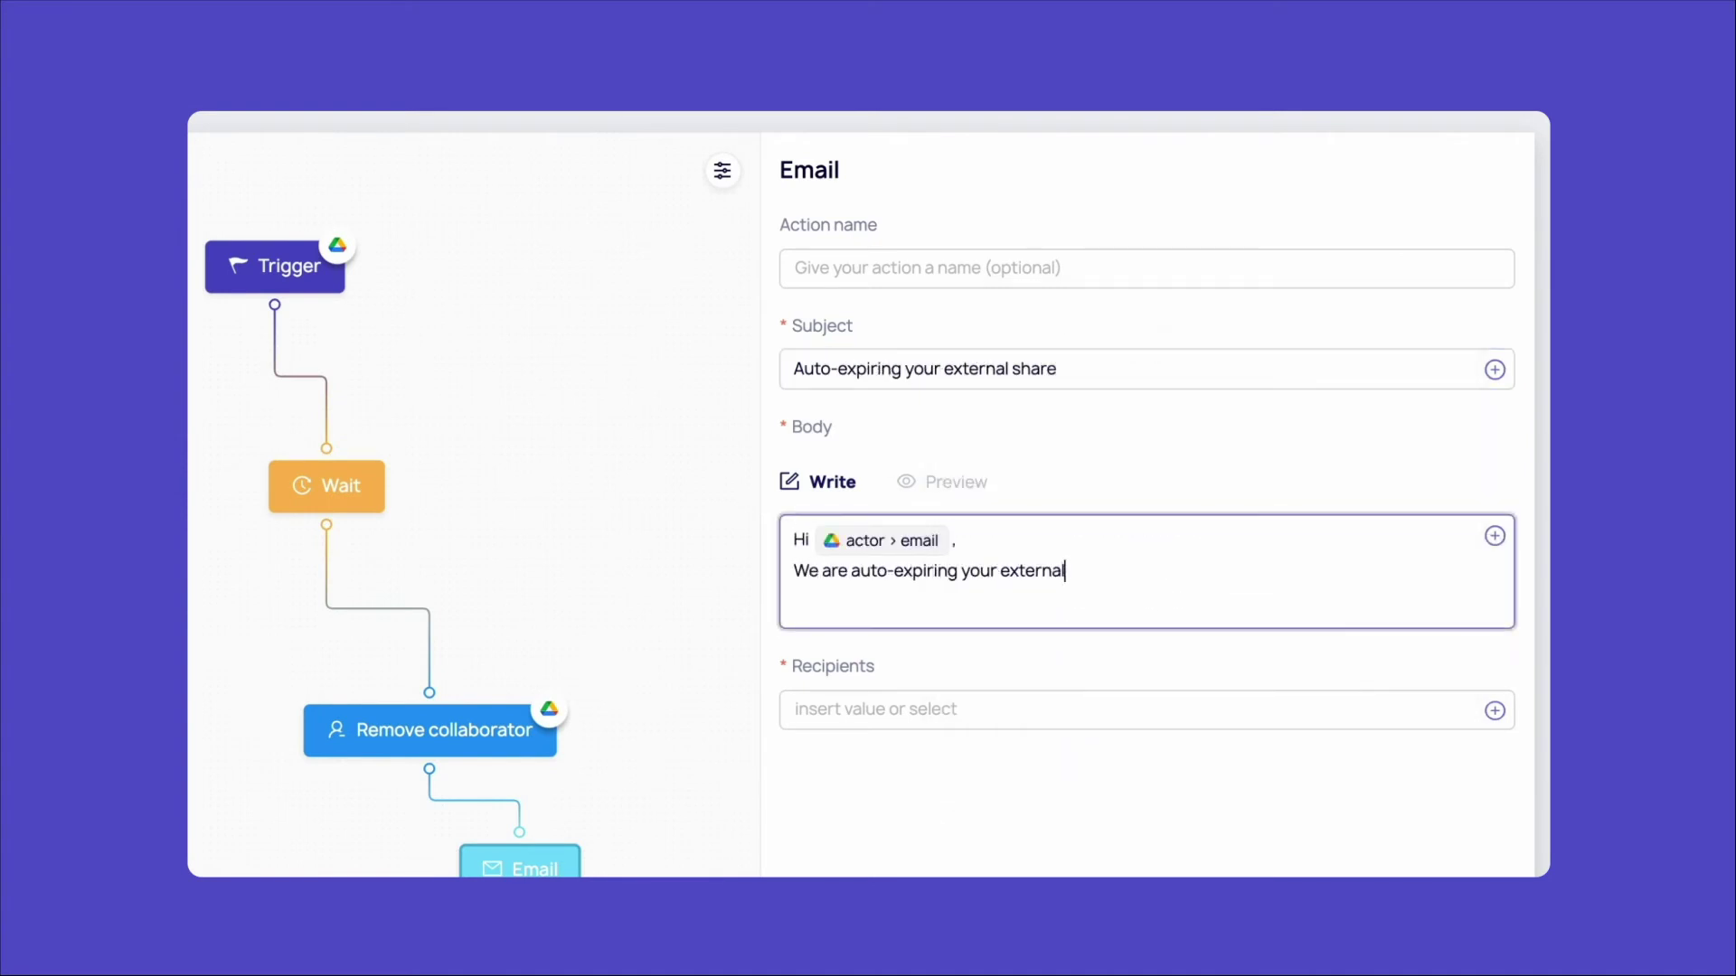
Insert the doc_id and target_user variables into the email body
click(1497, 543)
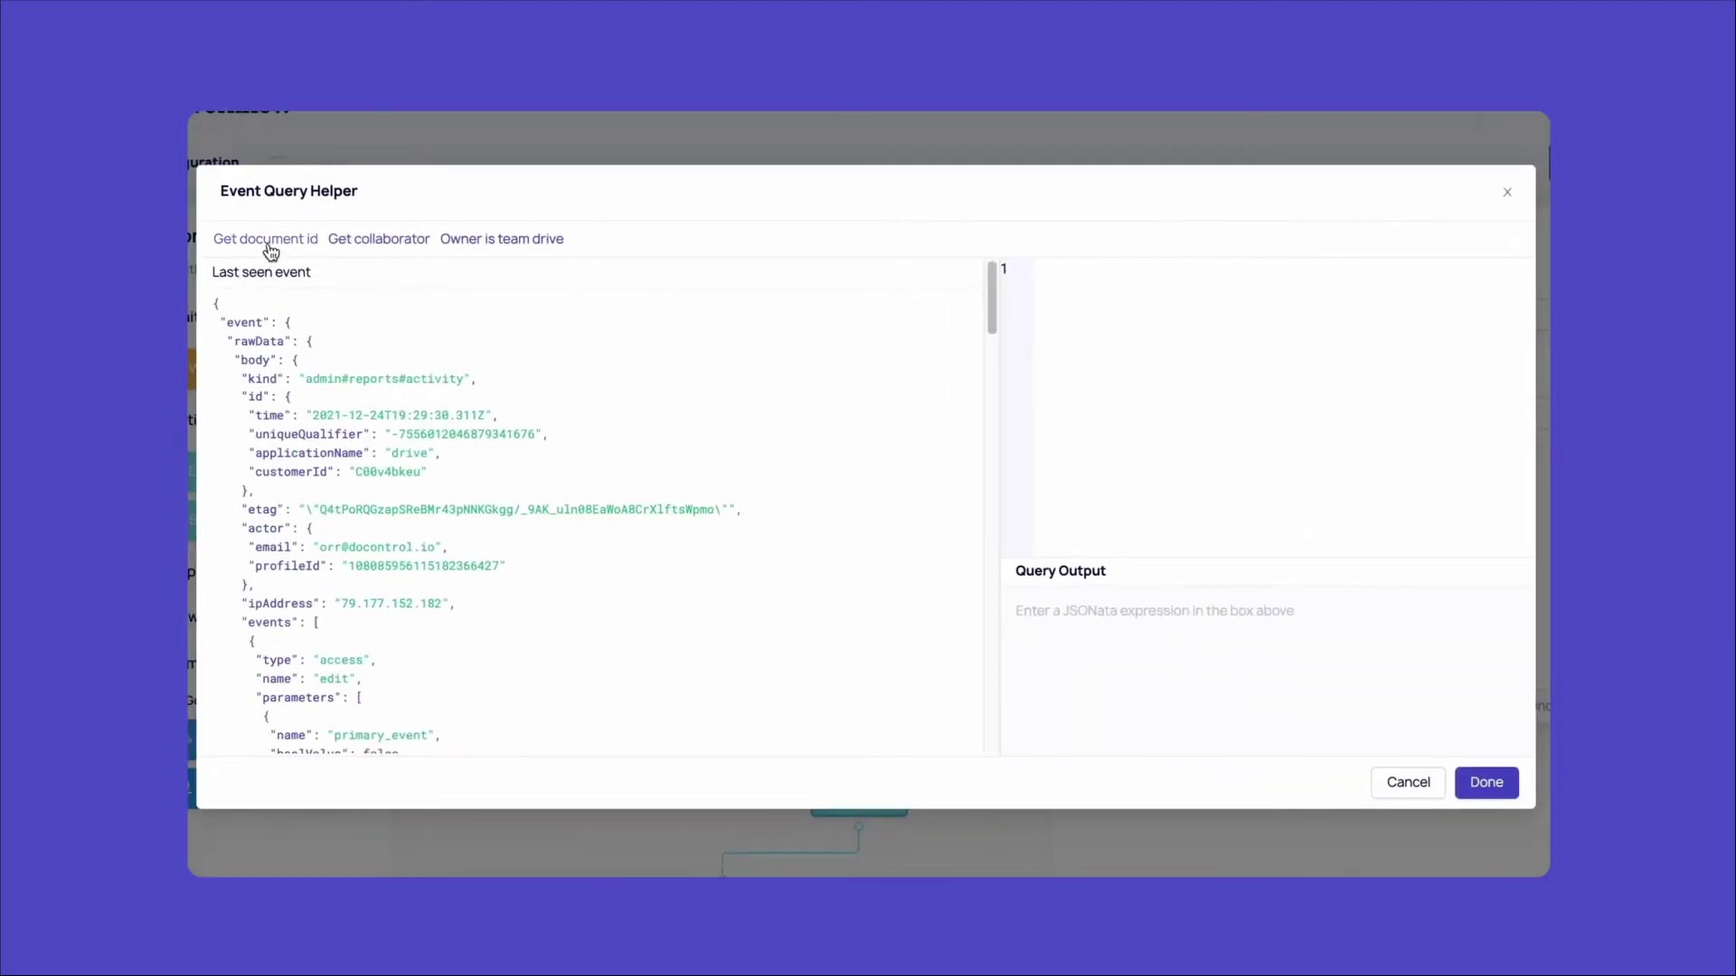
click(1485, 780)
click(1495, 537)
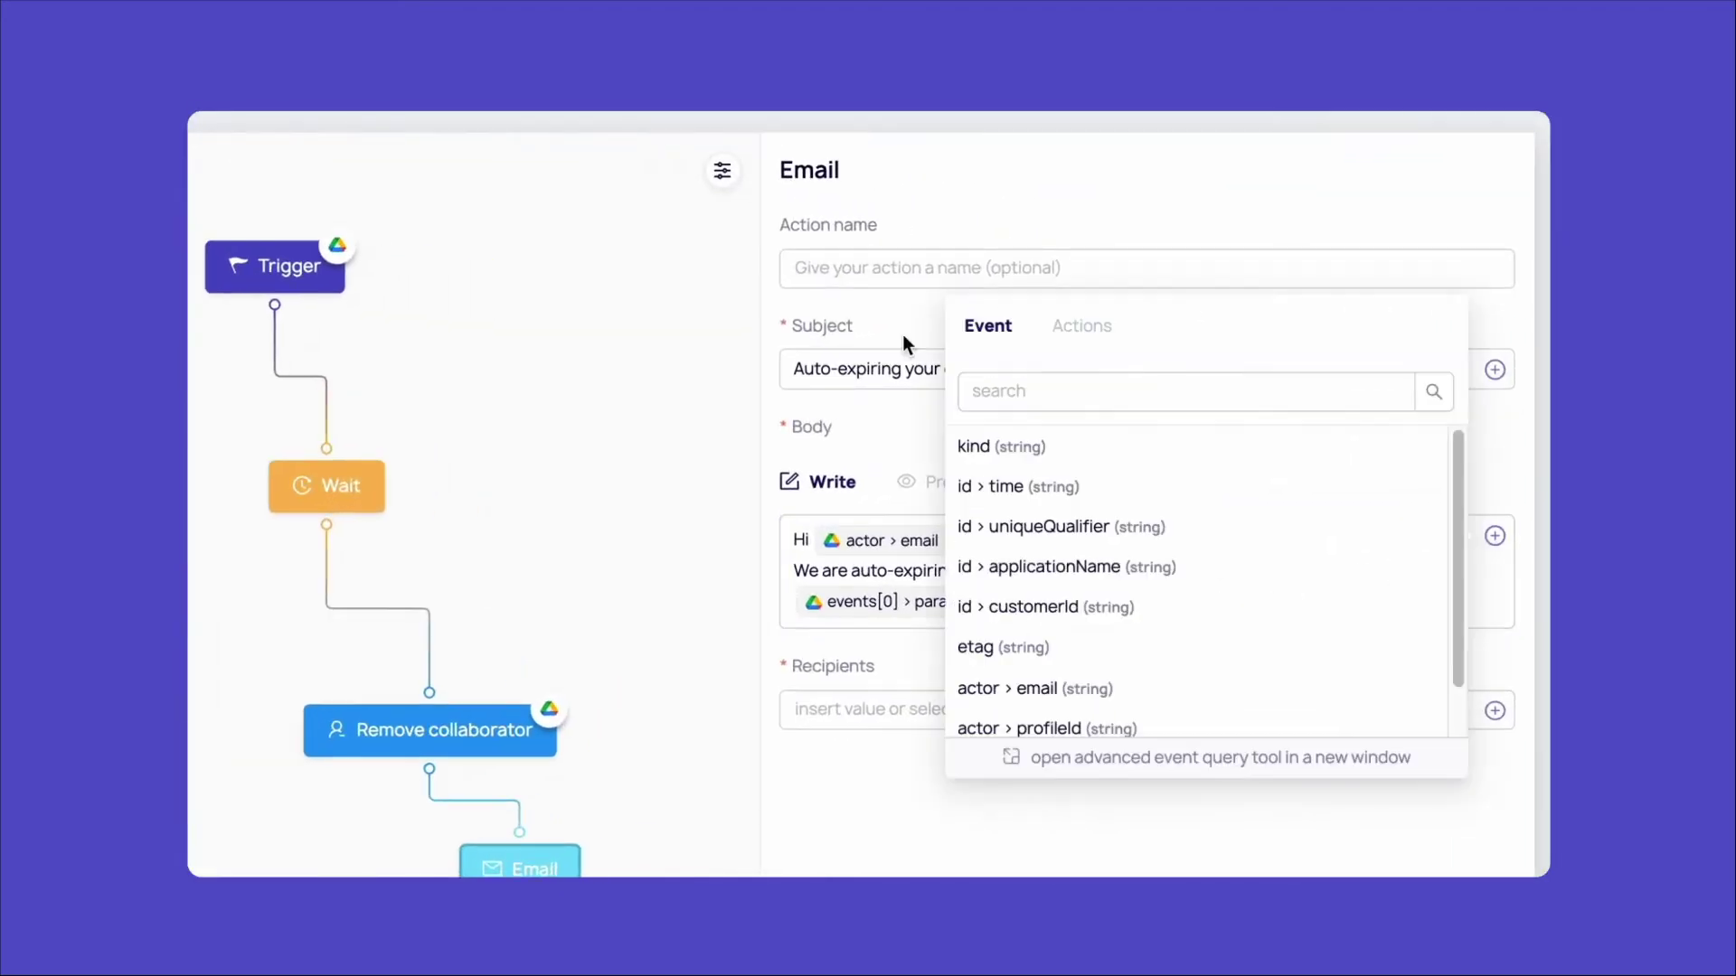
click(1140, 754)
click(1480, 779)
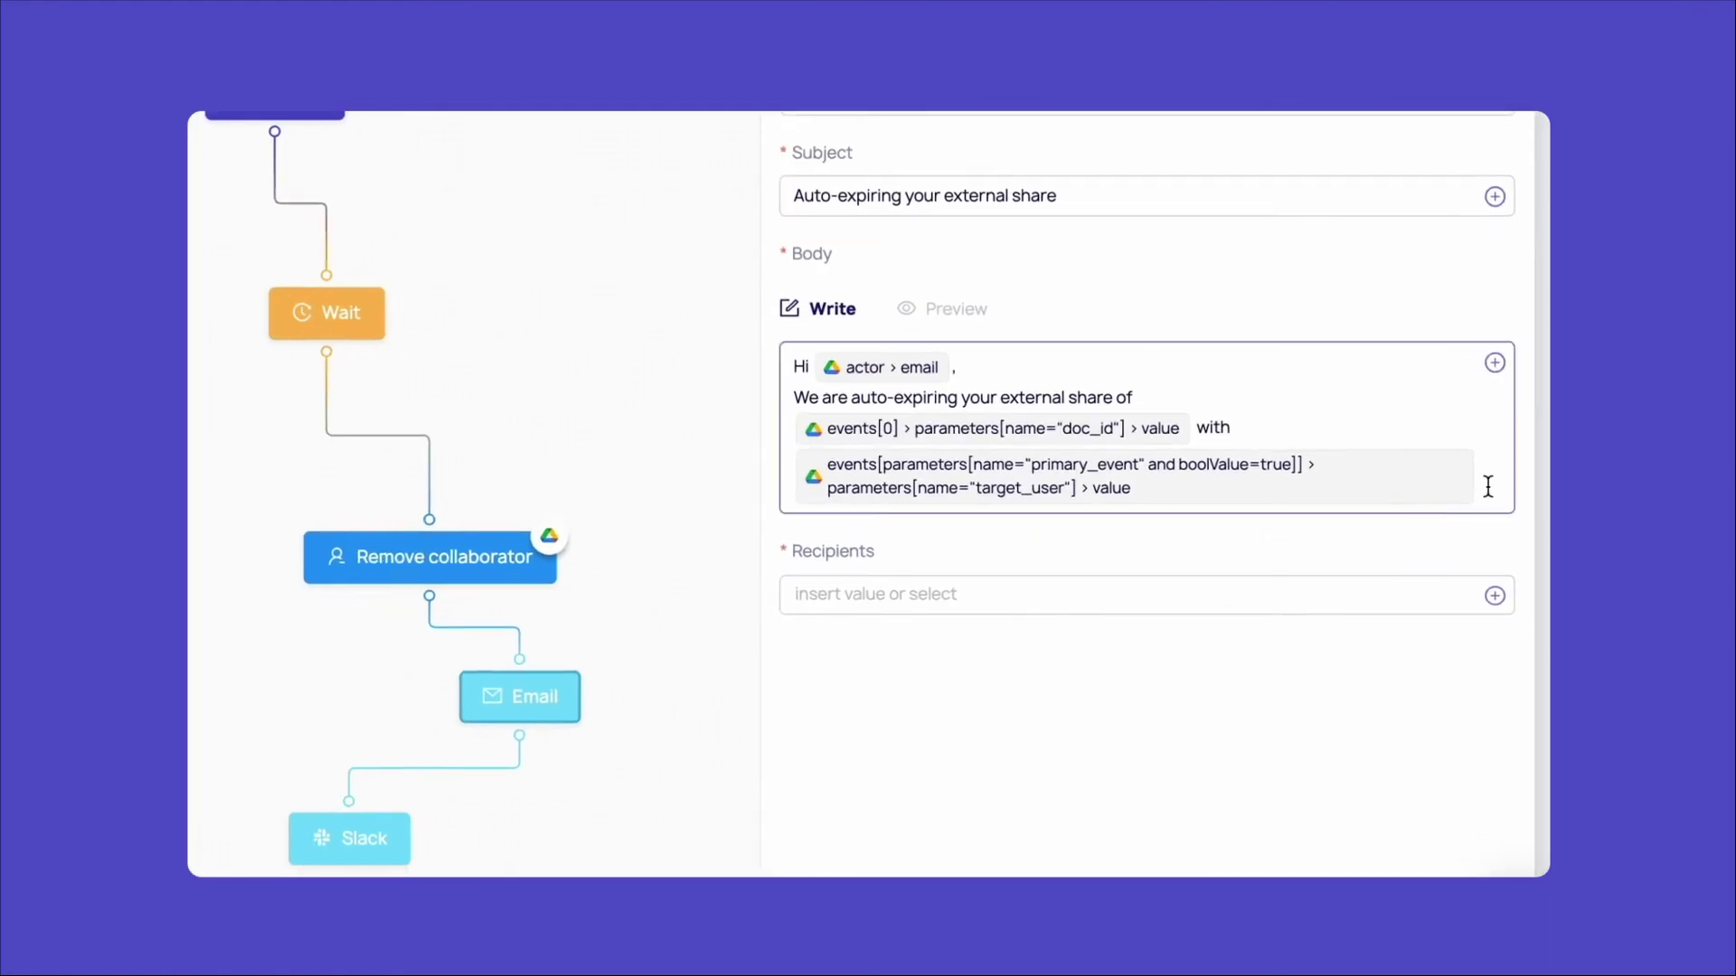
Set the email recipient to actor > email
click(1031, 594)
click(1495, 595)
click(1032, 747)
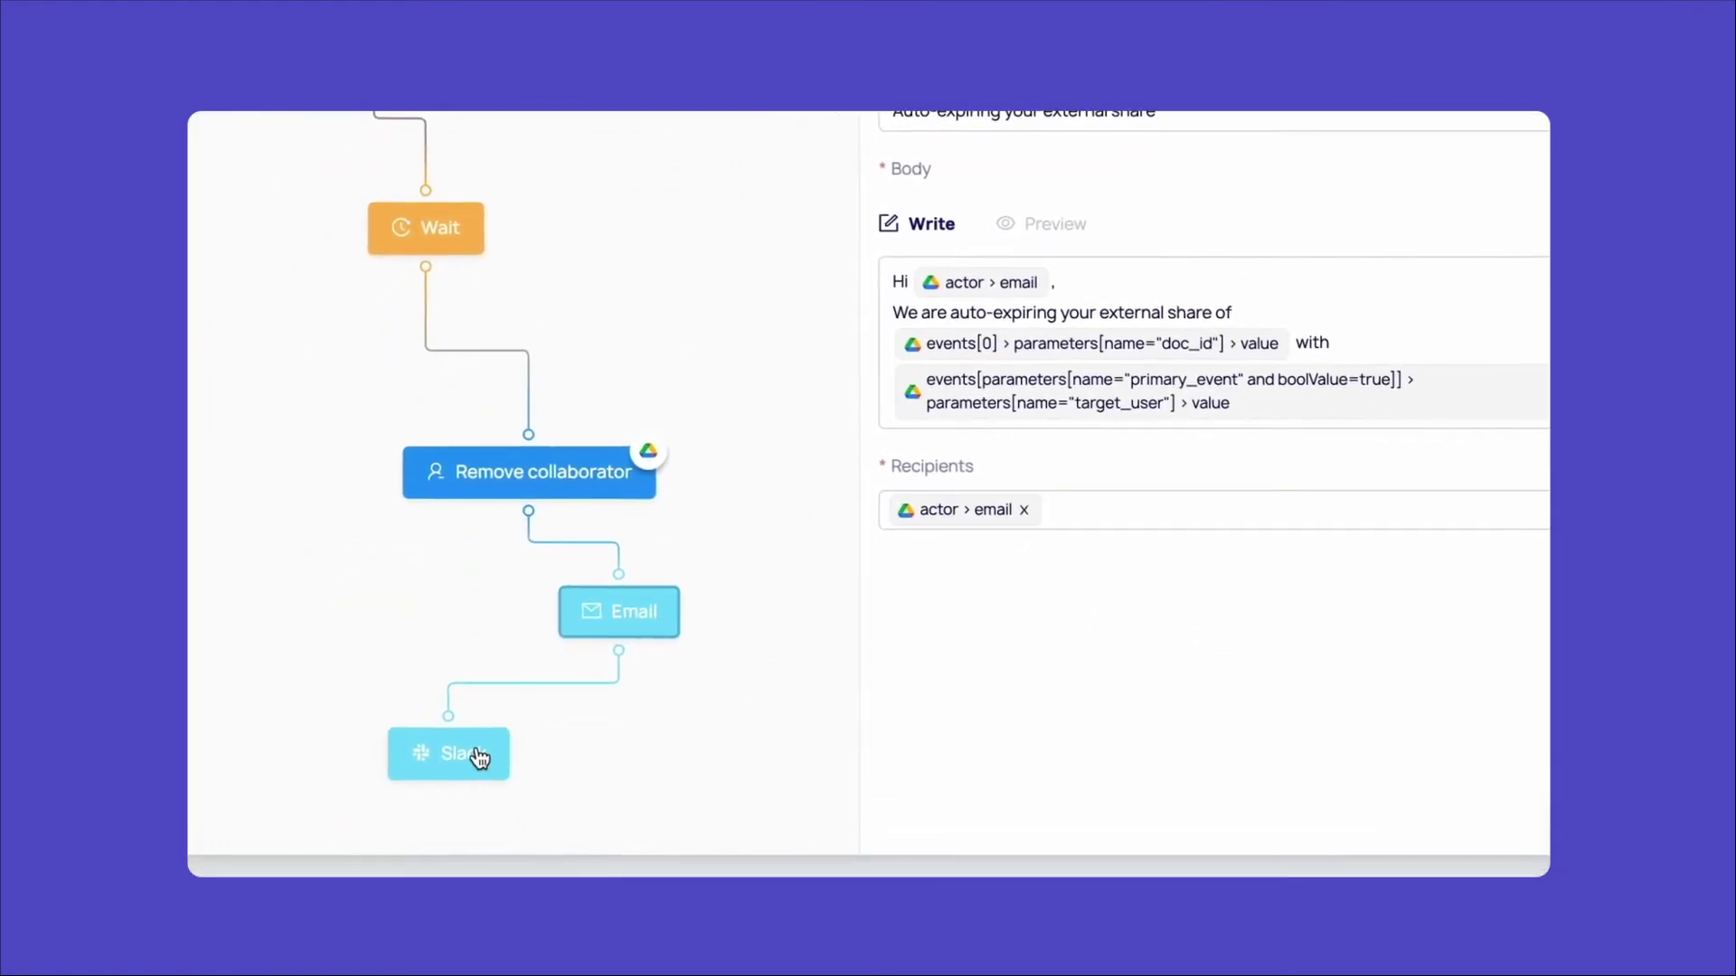
Post the Slack notification to the SaaS Security Incidents channel
click(448, 767)
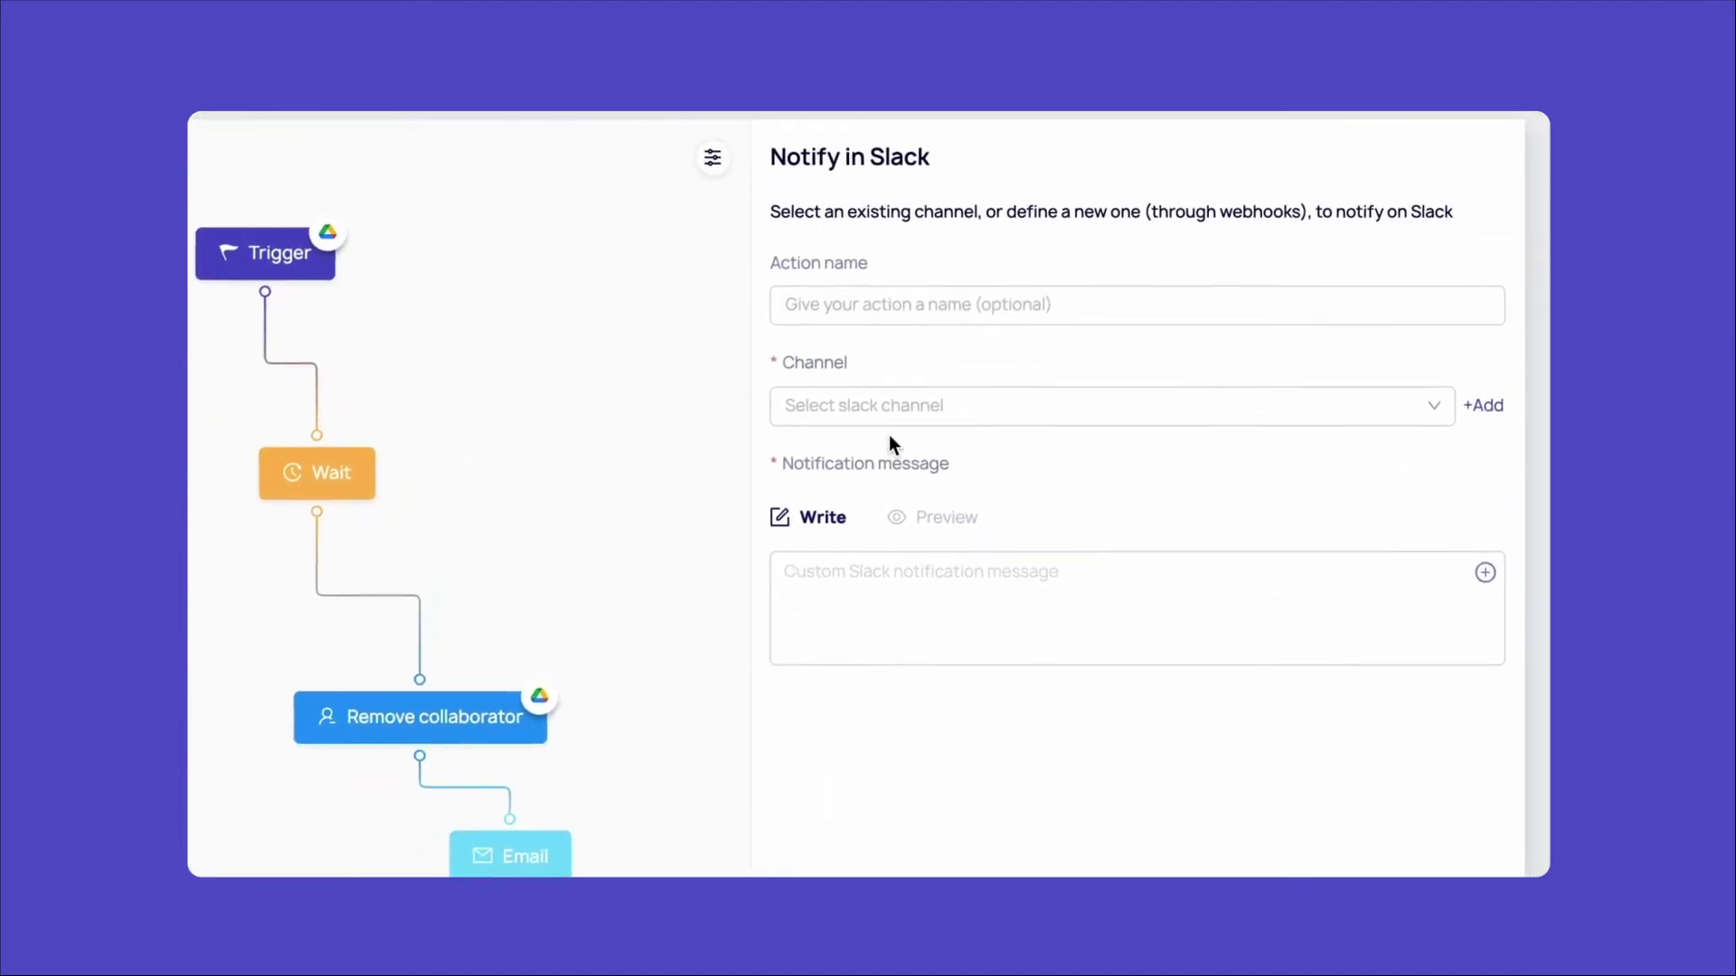
click(896, 420)
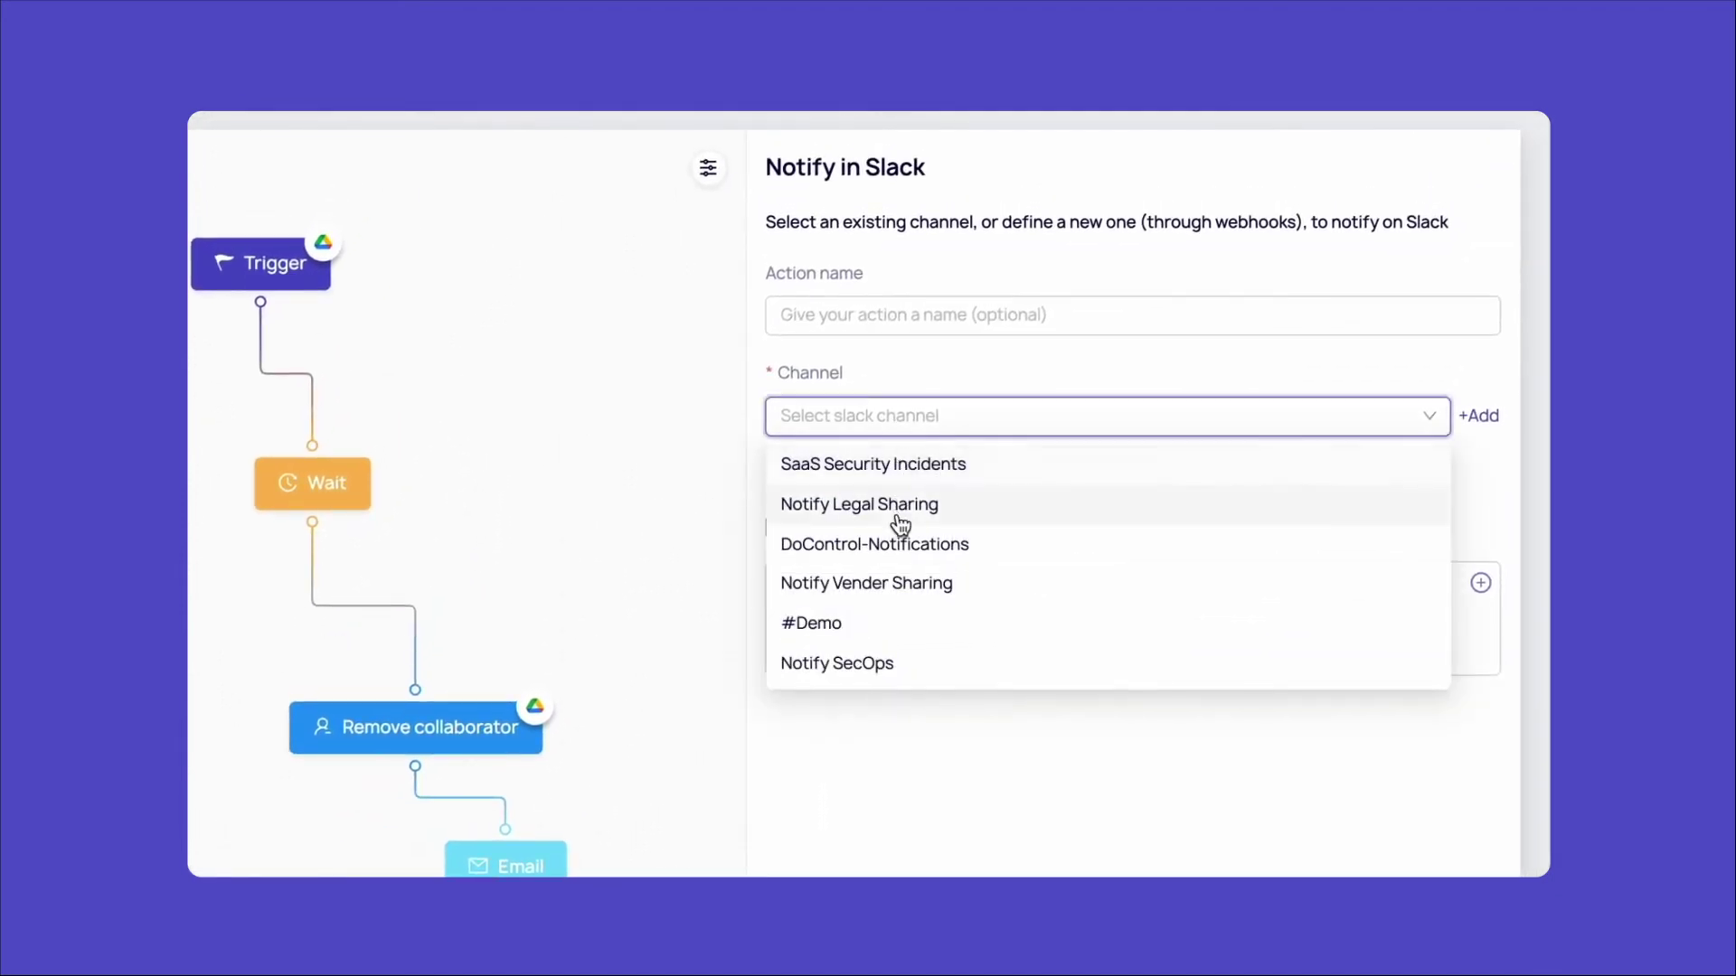
click(900, 467)
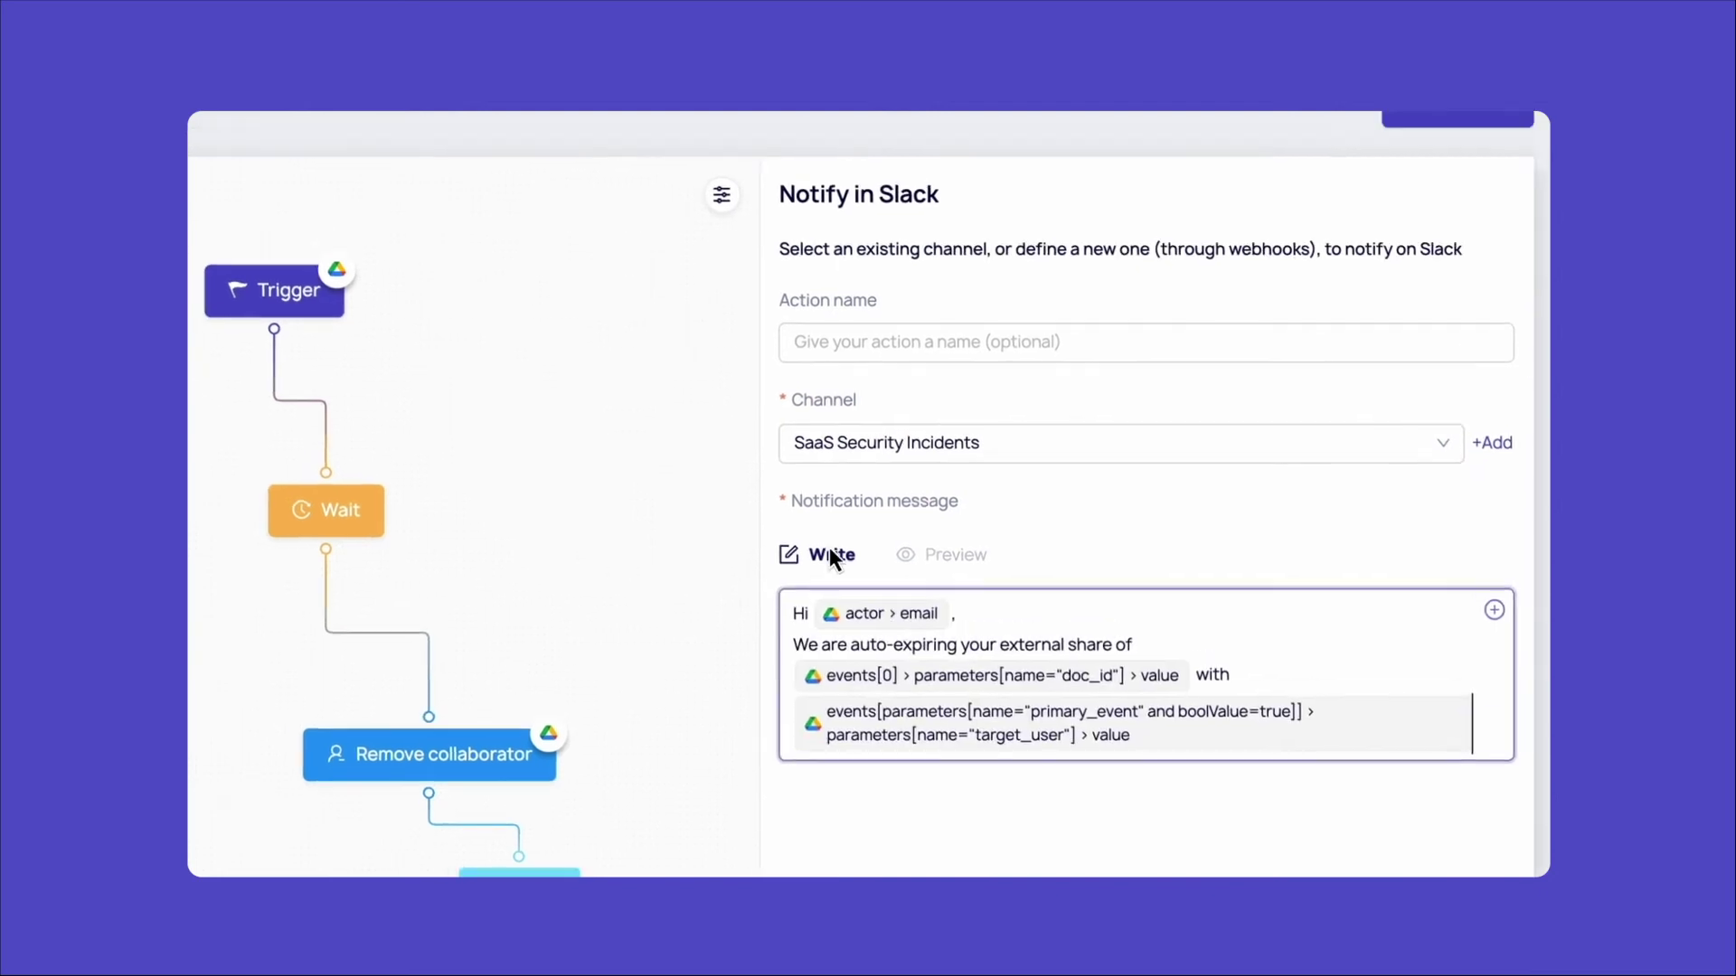
Set the workflow to Active and save it
click(783, 320)
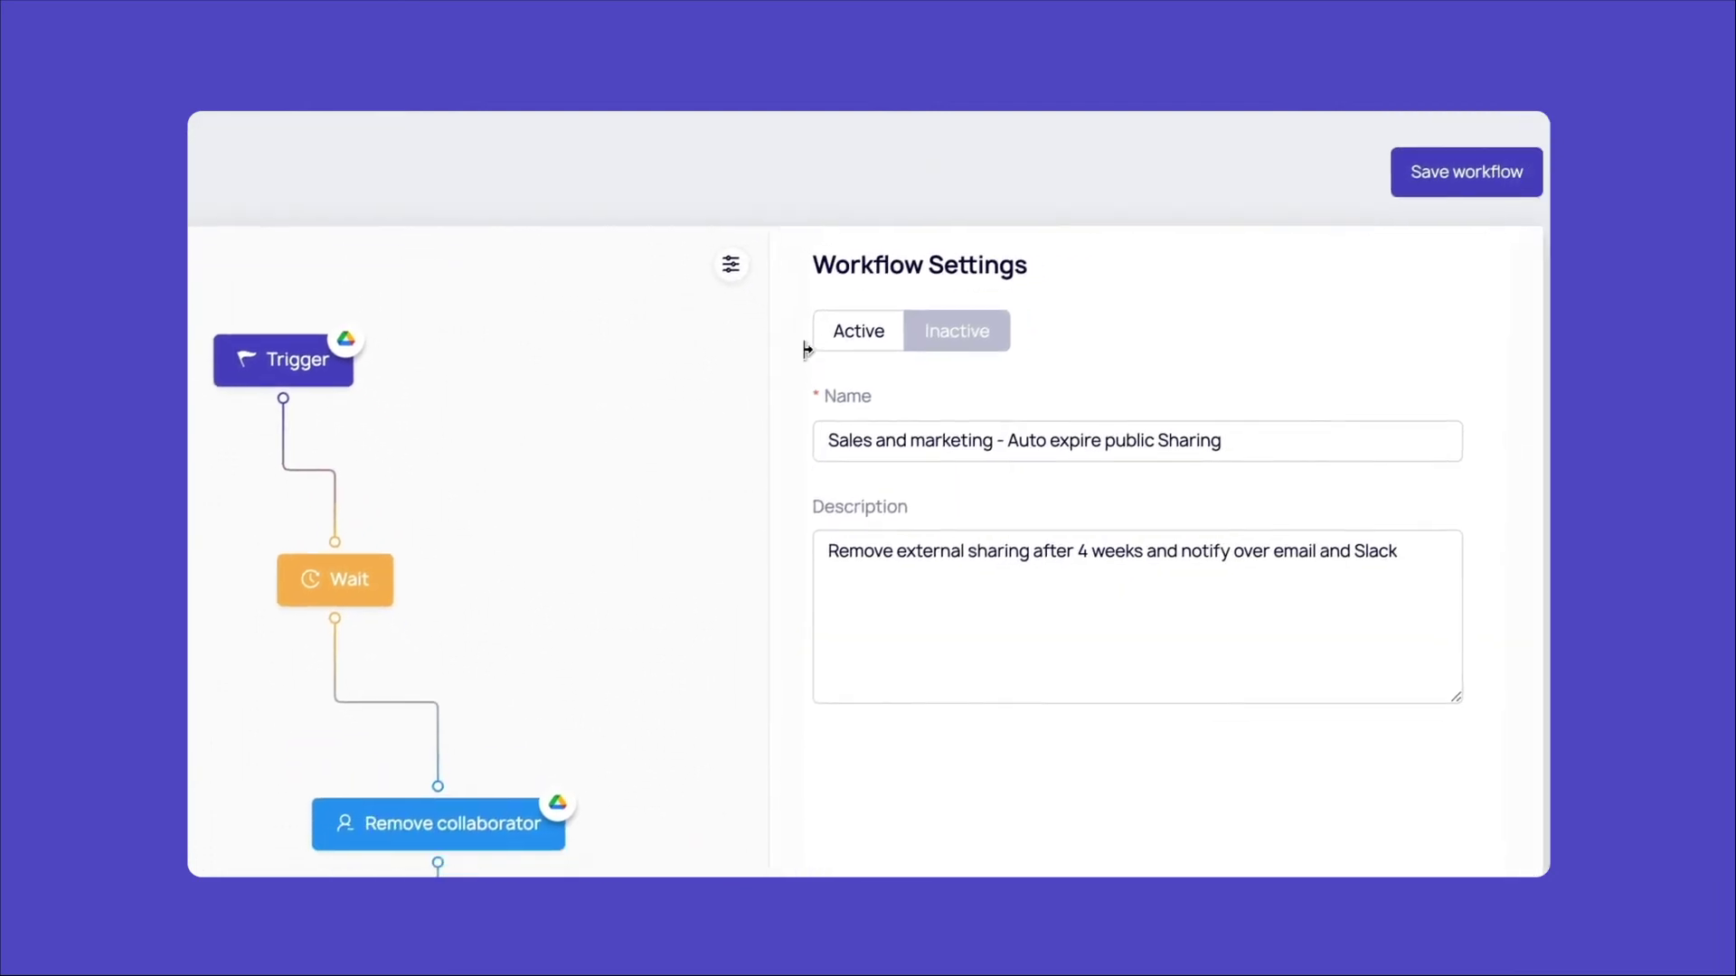
click(859, 330)
click(1474, 183)
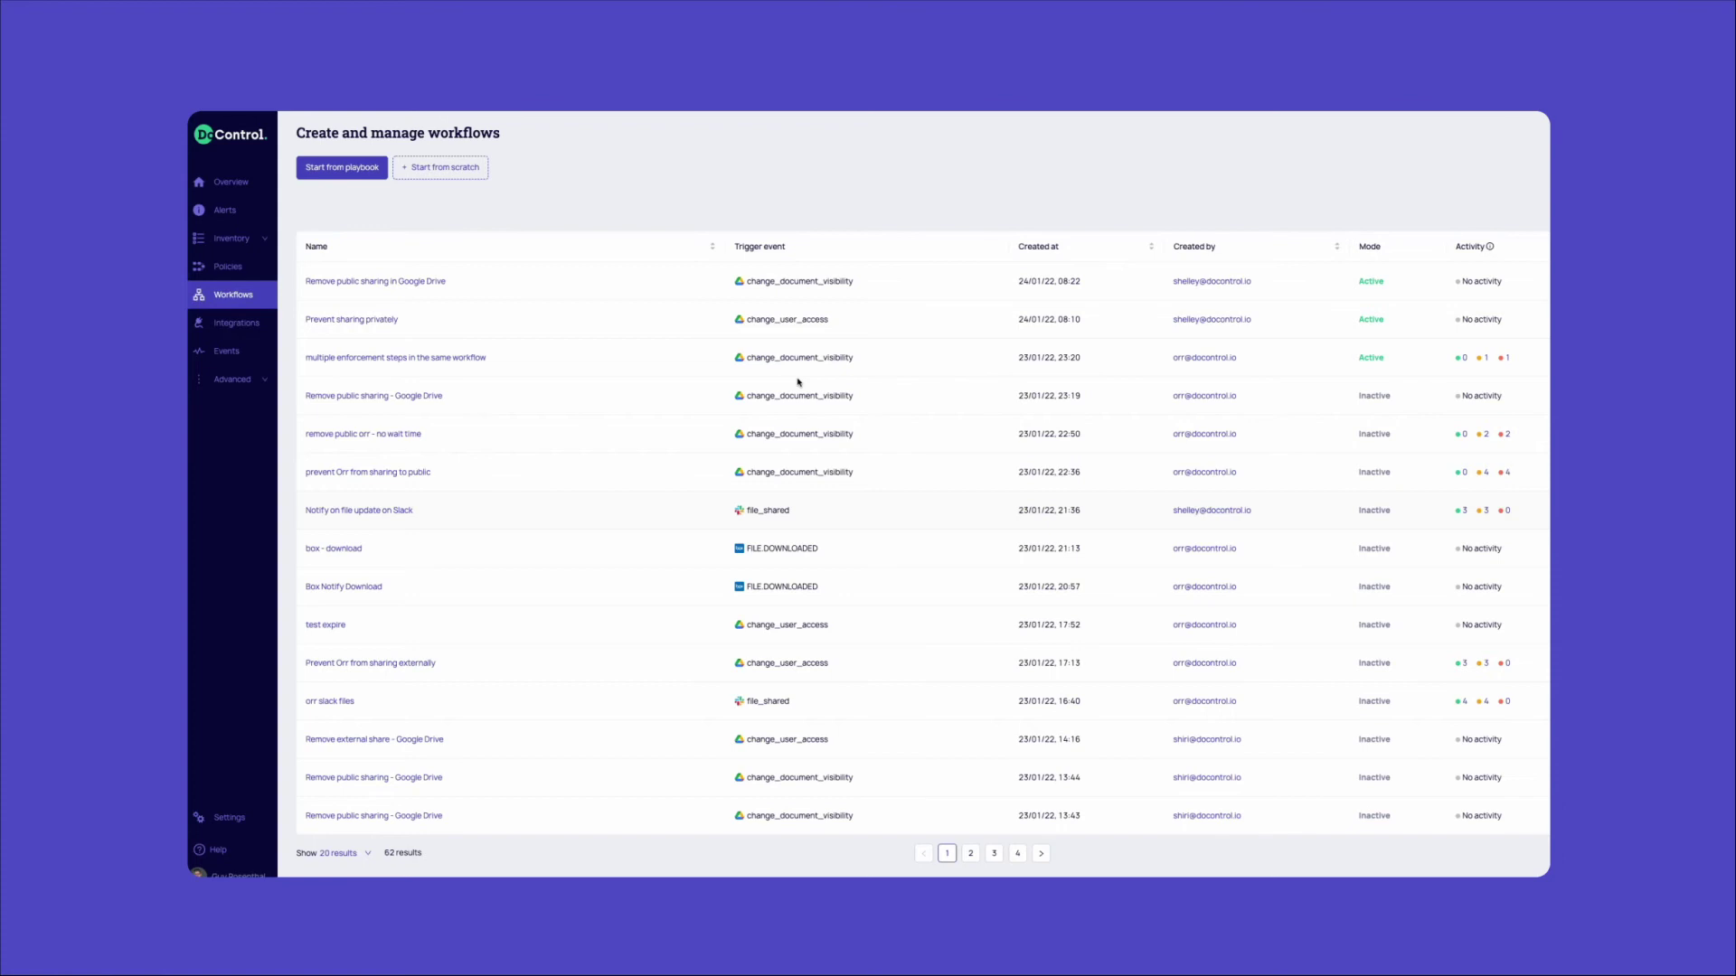
Create a Slack File shared trigger matching file names containing .pem, .p7b or .csr
click(443, 166)
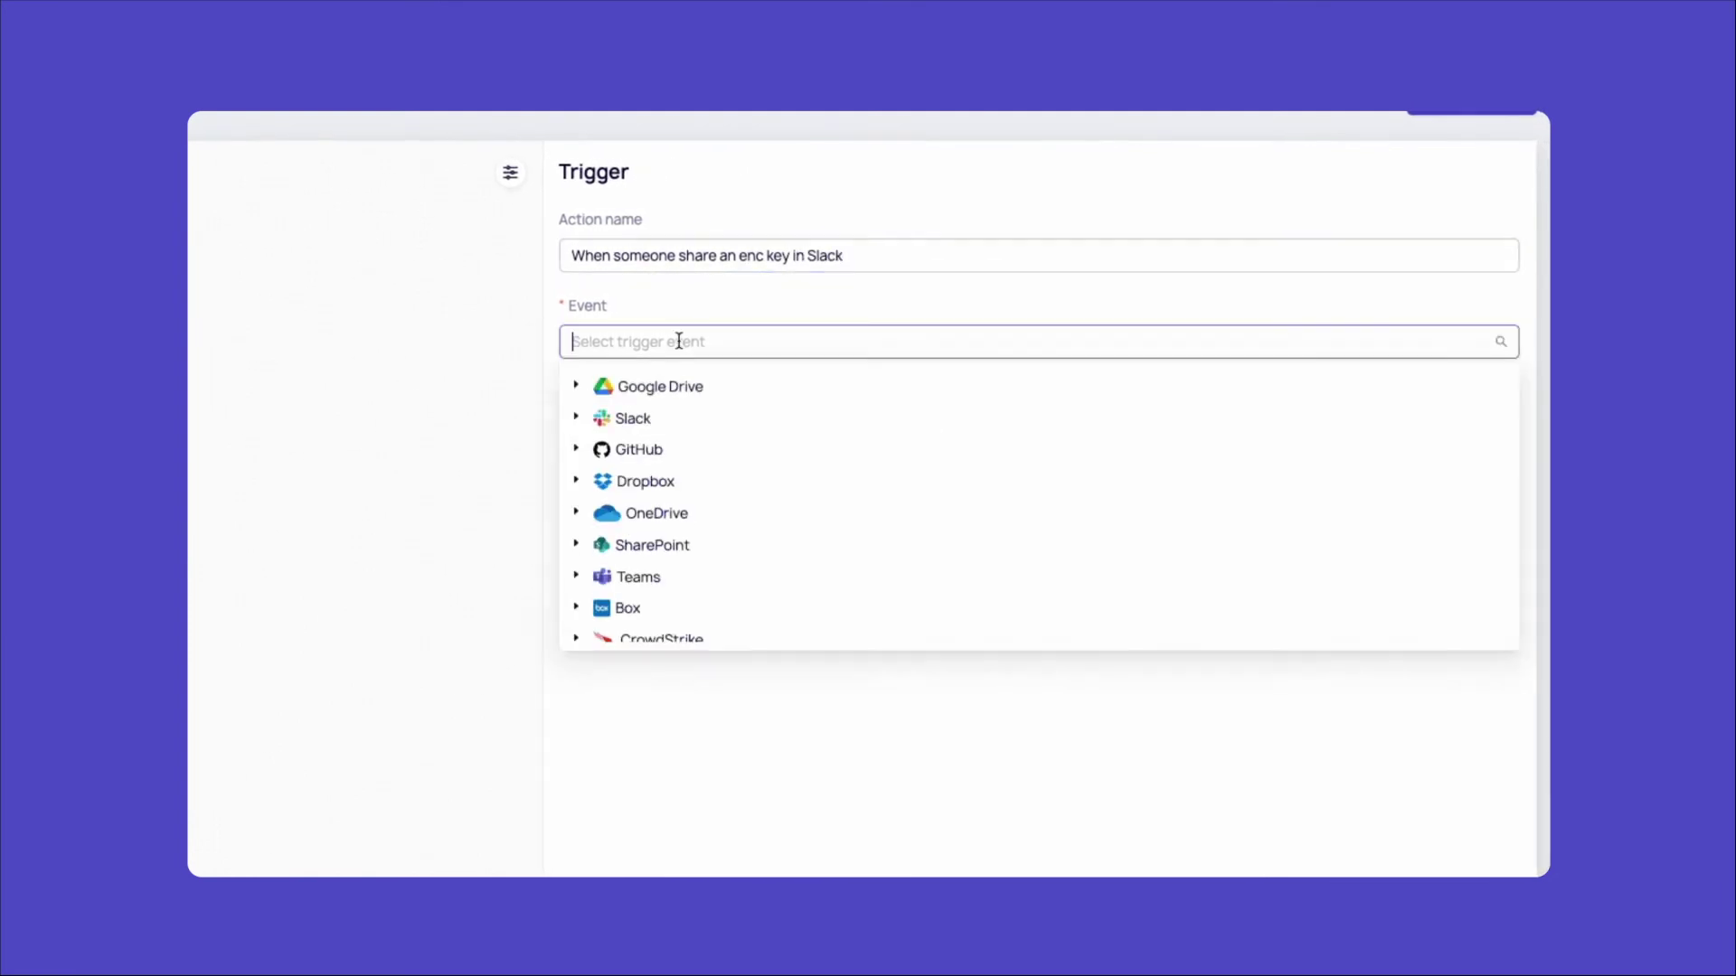
click(576, 415)
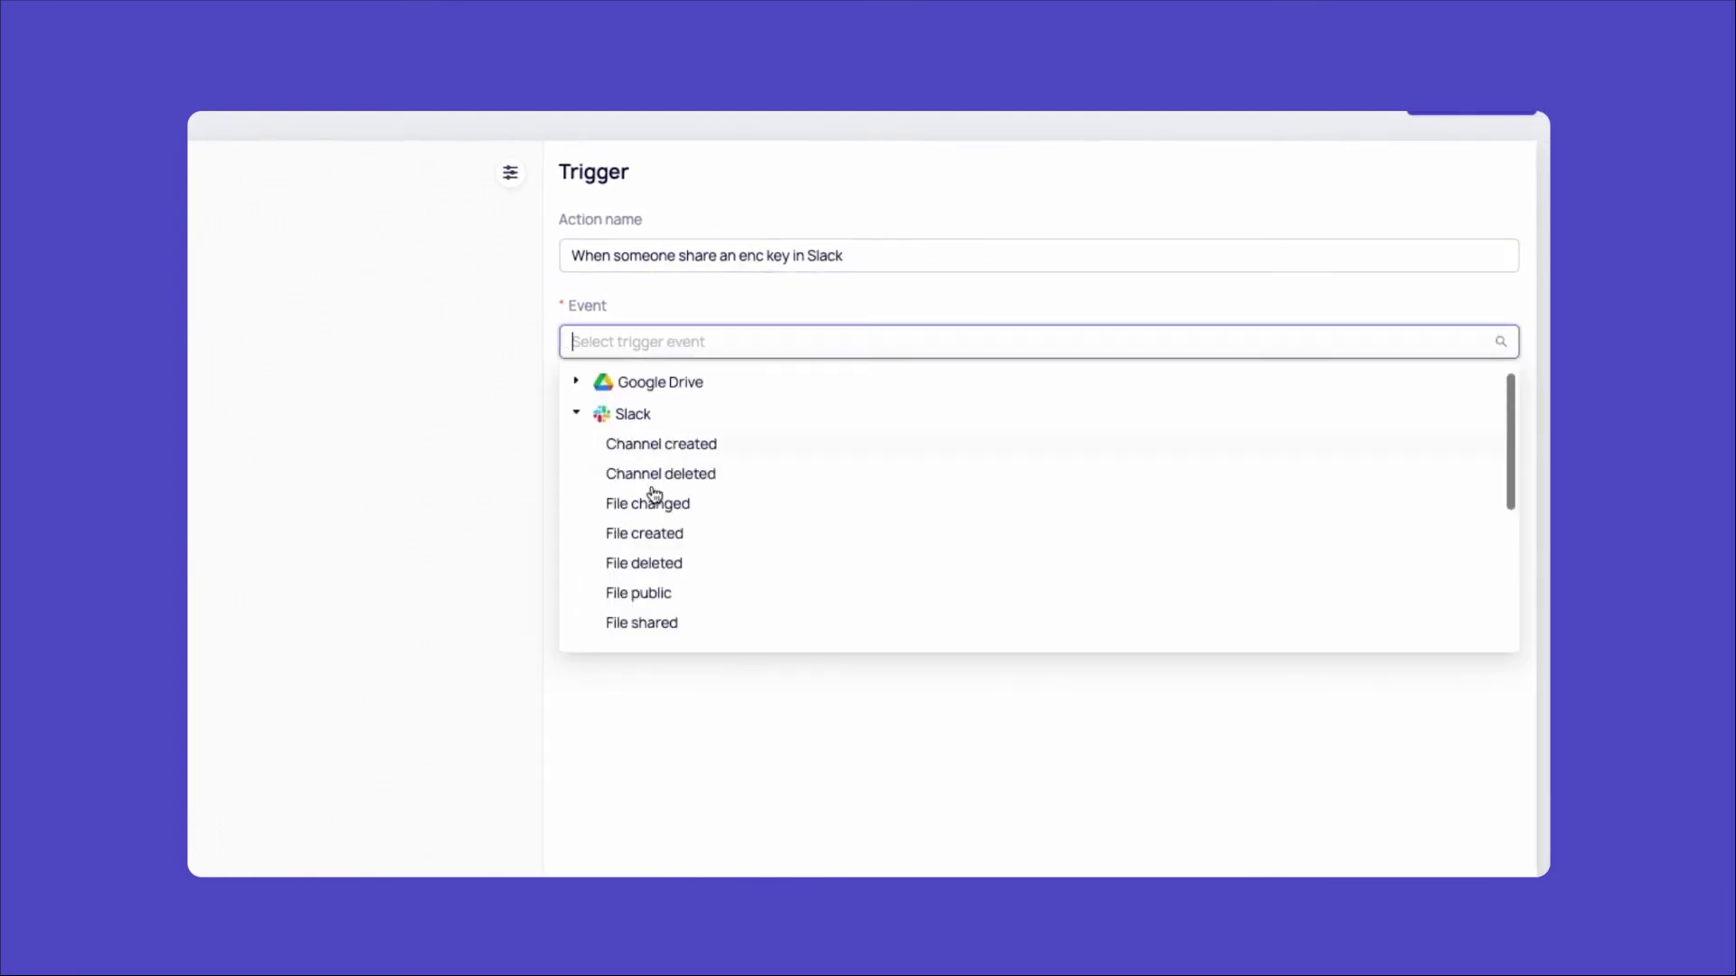
click(655, 621)
click(746, 448)
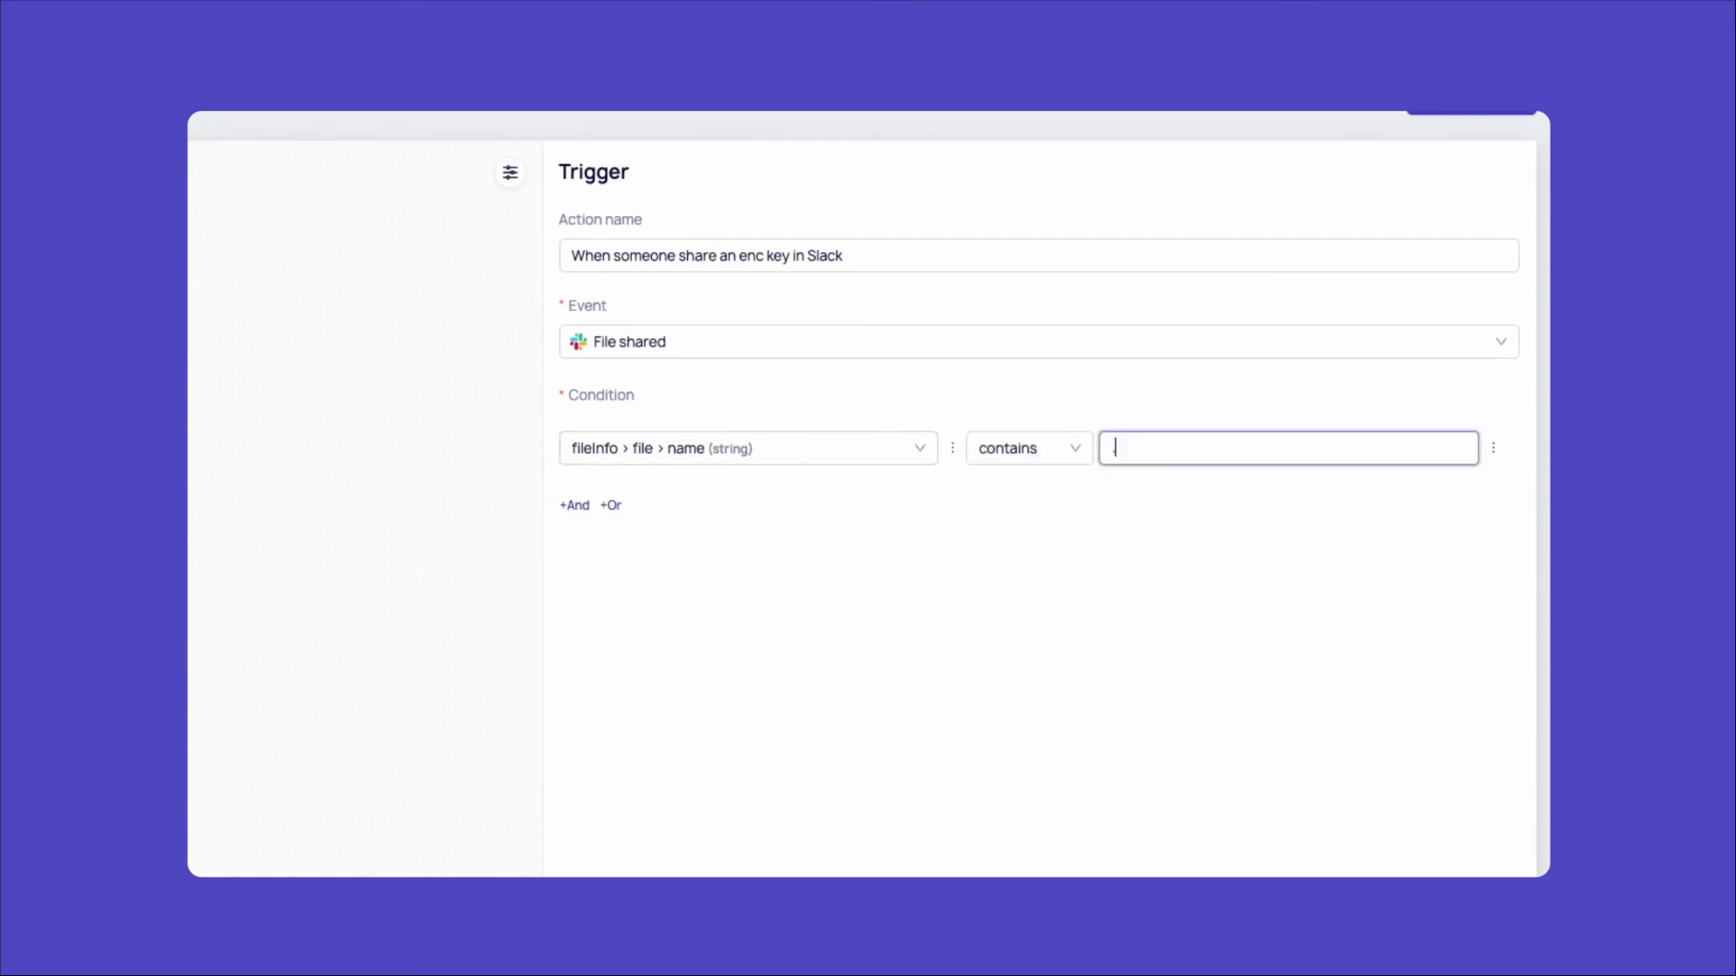
text(.pem)
click(610, 505)
text(.p7b)
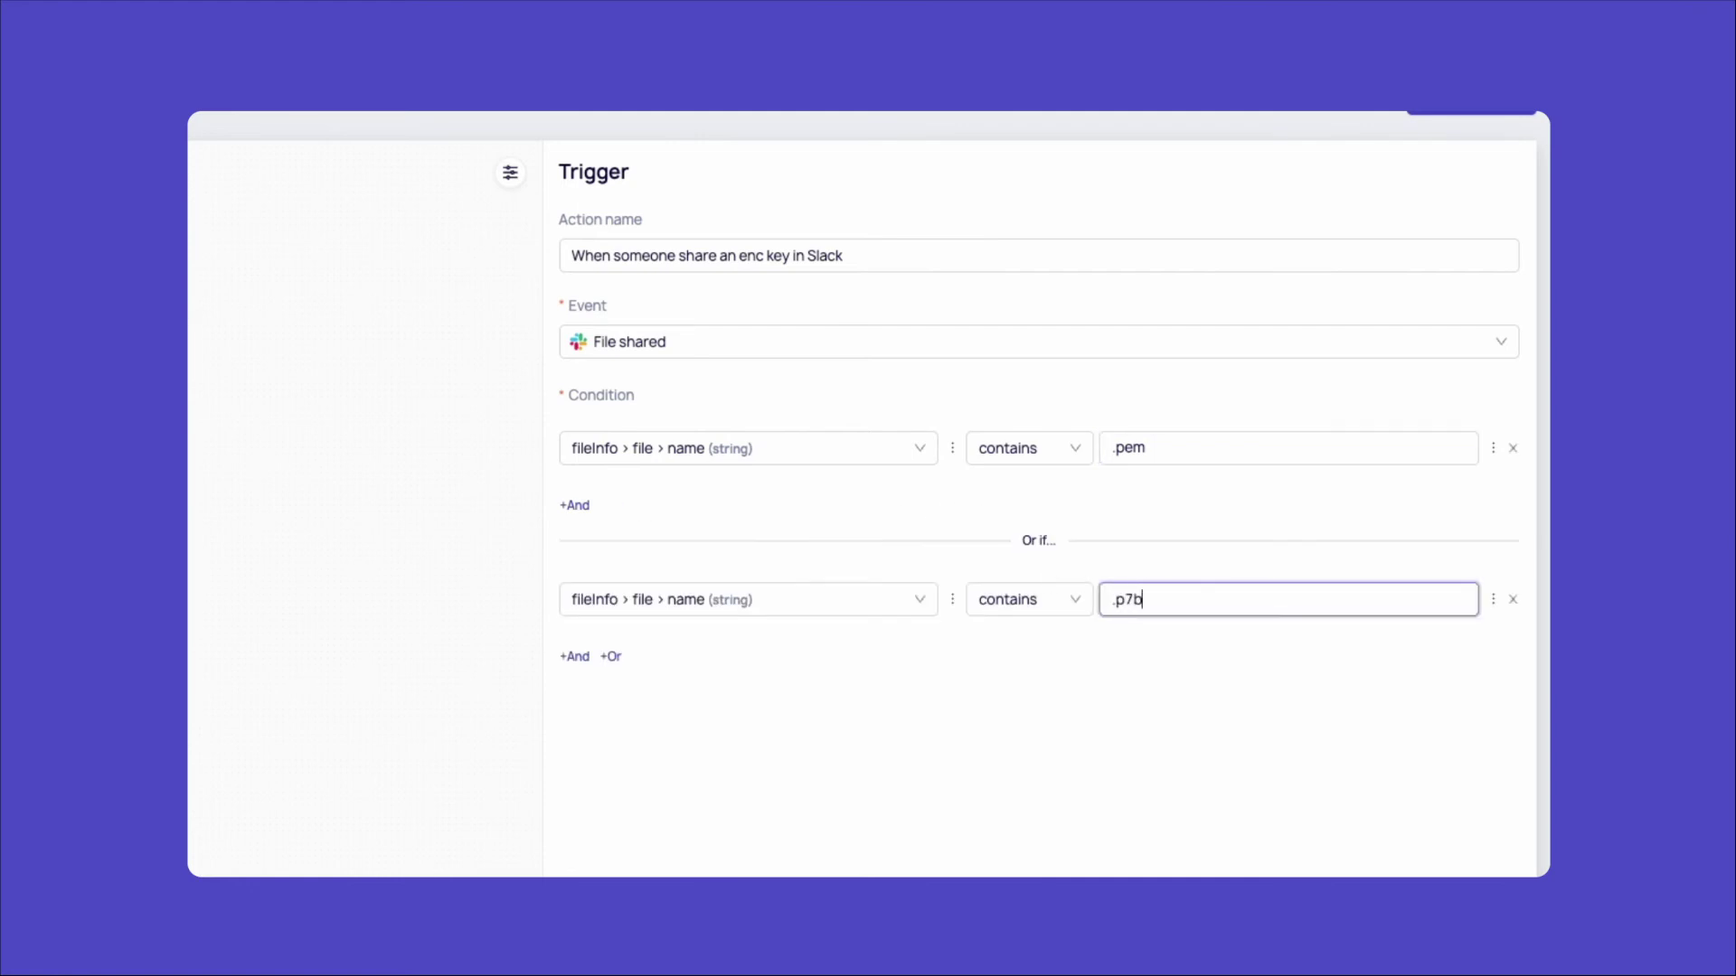
click(610, 658)
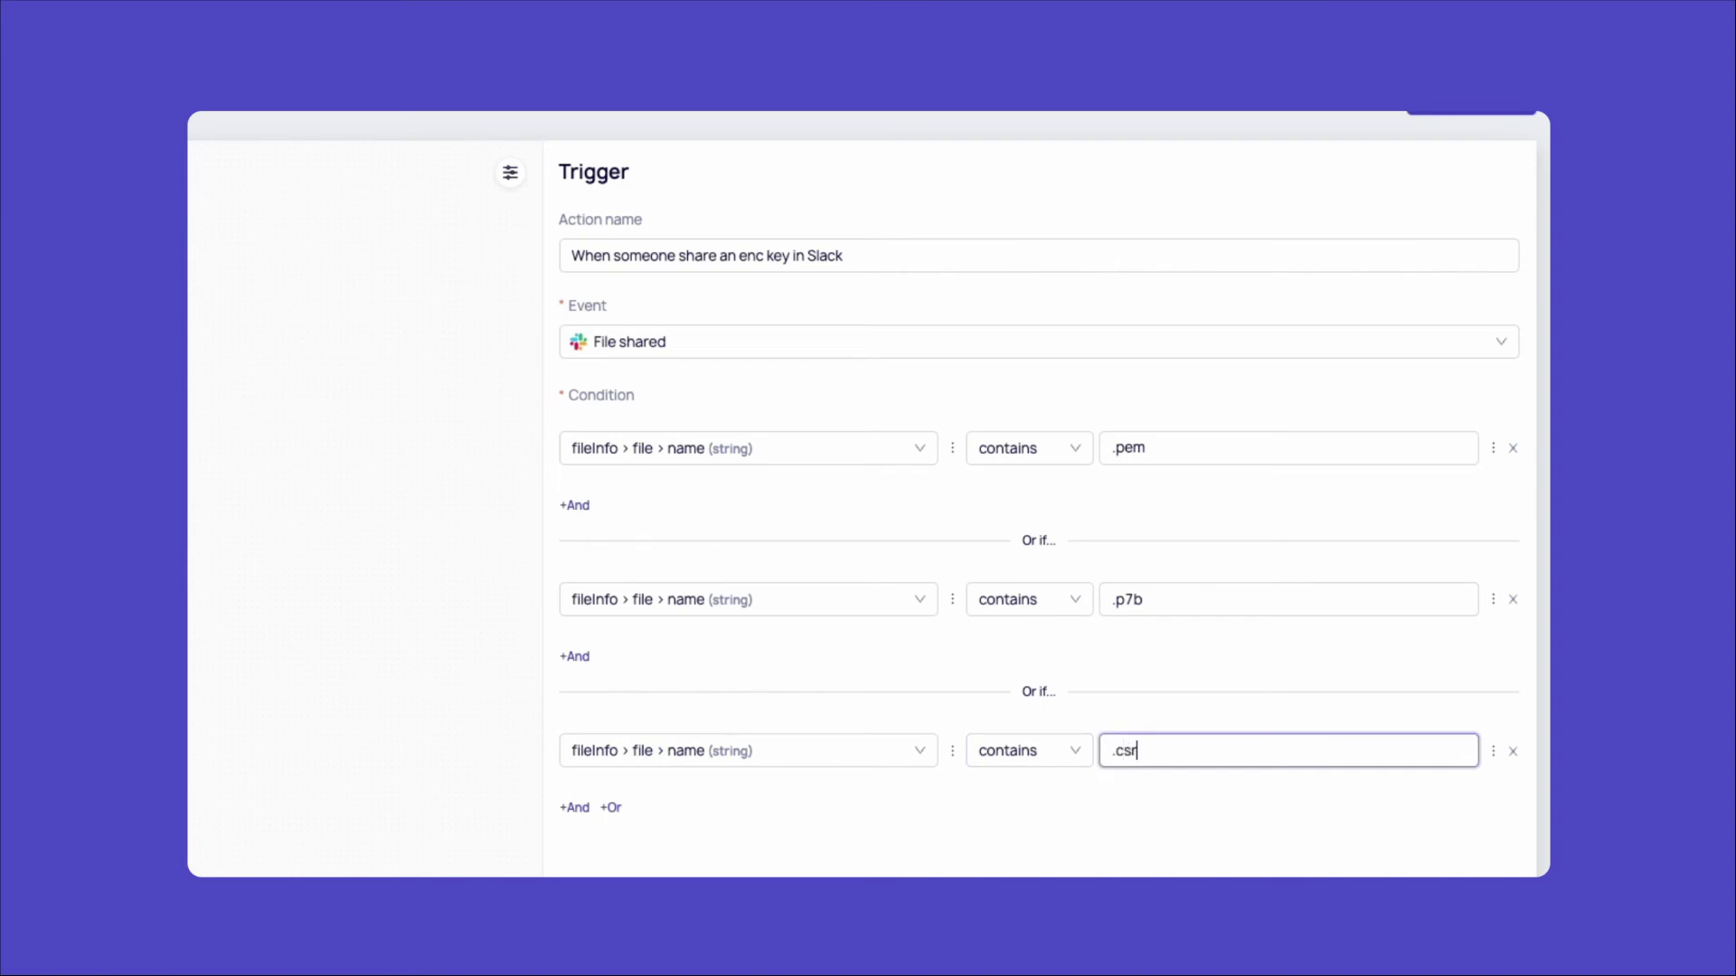
Add a Slack notification step under the trigger, leaving the new-channel form unused
drag(271, 363, 884, 376)
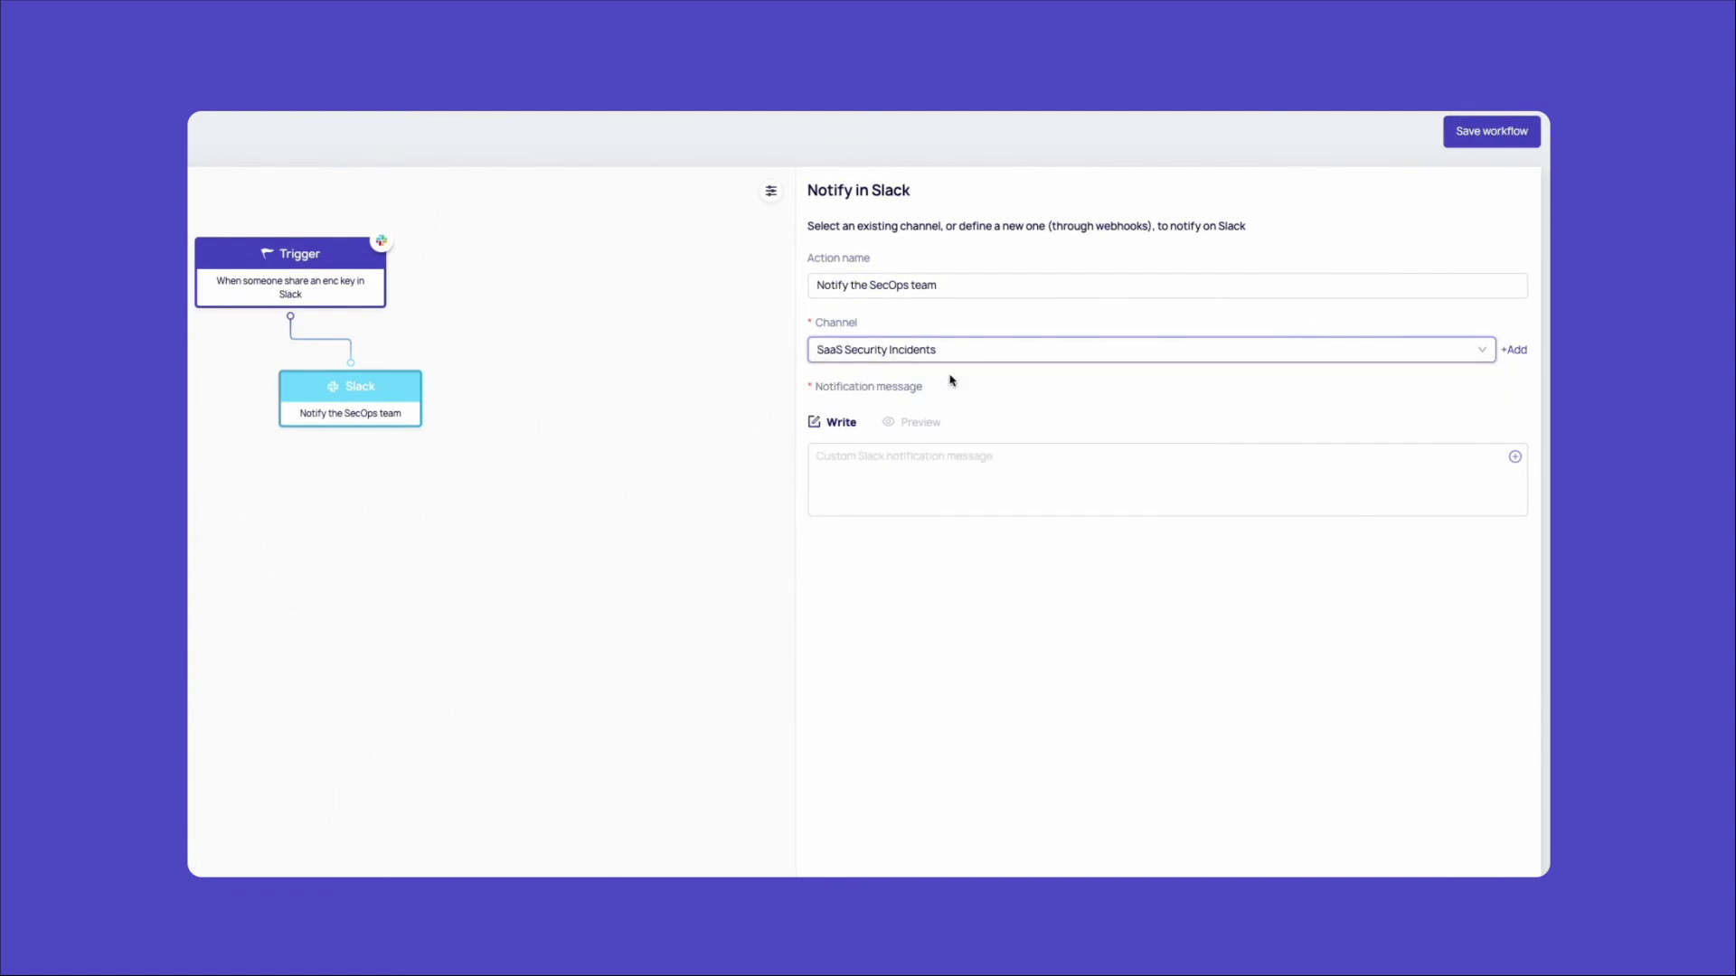
click(1517, 350)
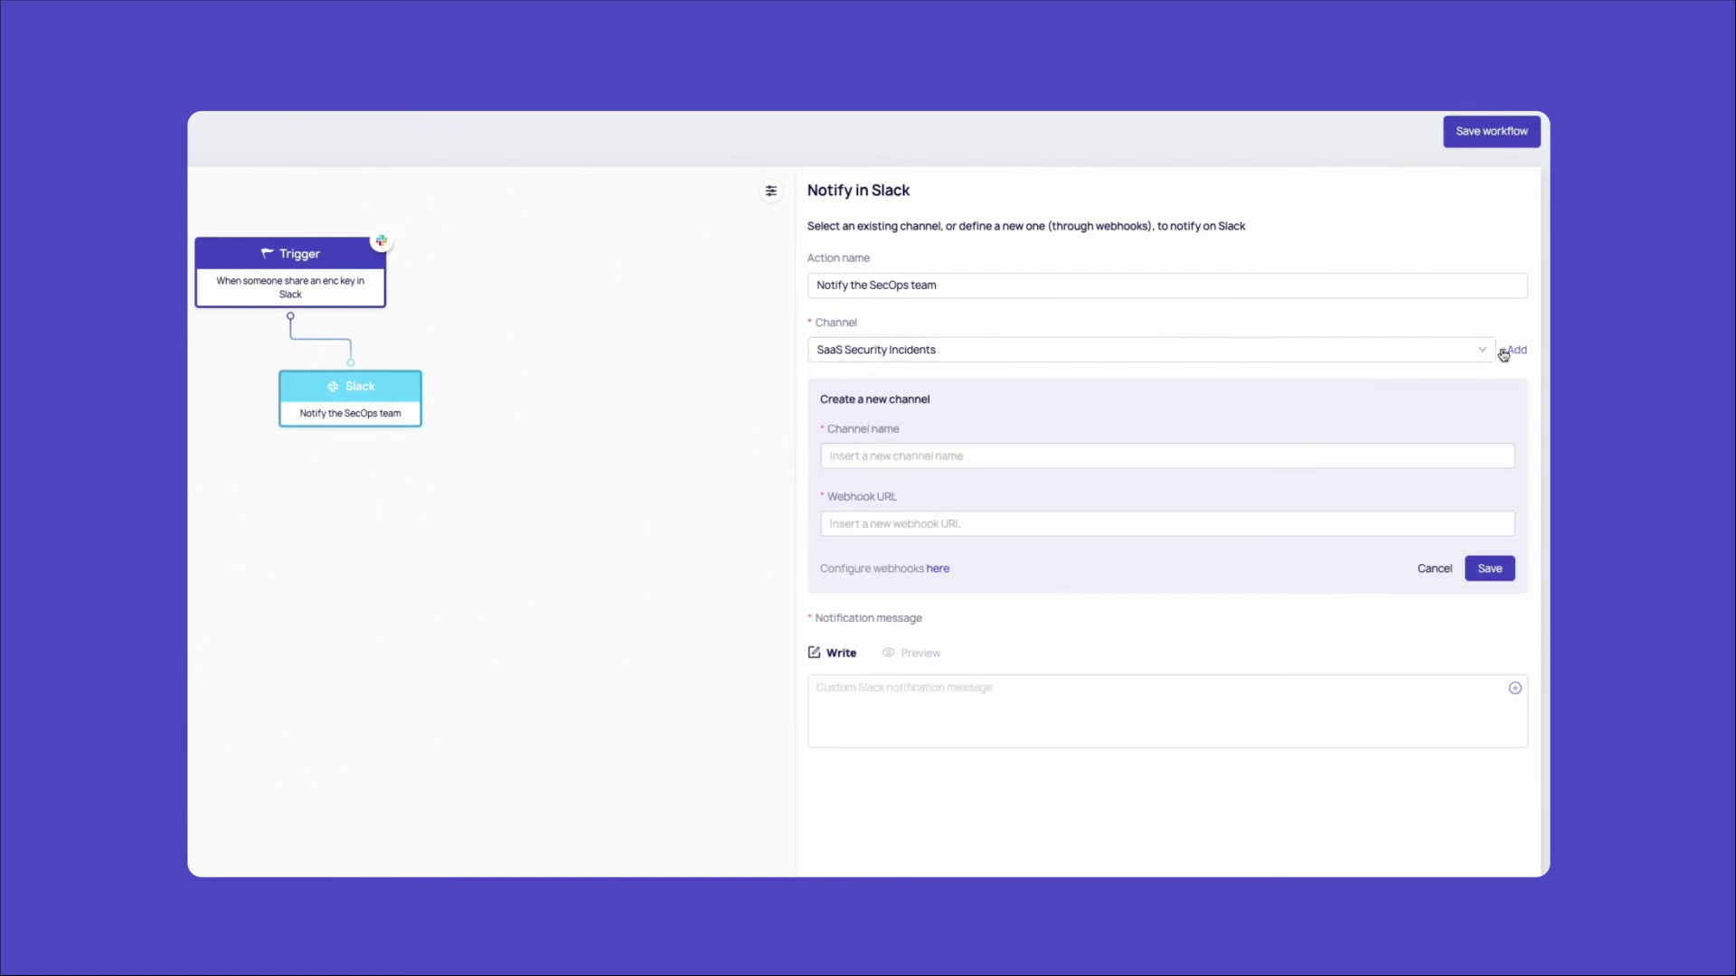
click(1435, 569)
Insert the sharer's real name and file name into the message, preview, and save
click(1515, 456)
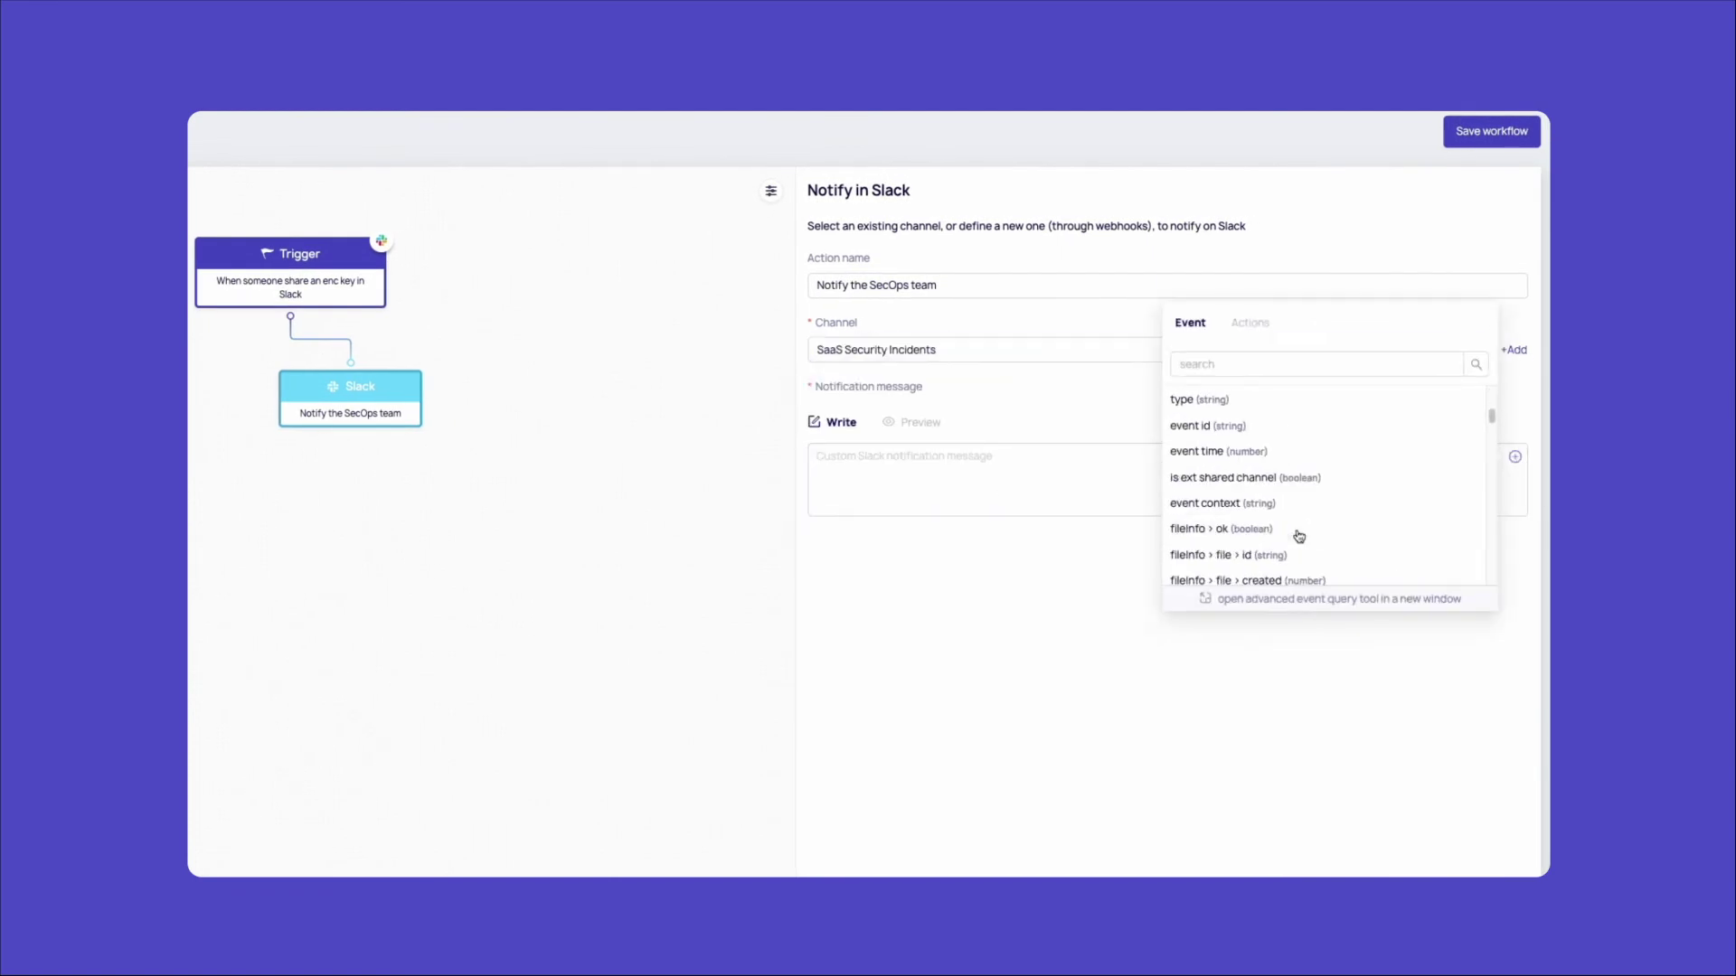
scroll(1283, 512, down, 5)
scroll(1283, 513, down, 5)
scroll(1284, 513, down, 3)
click(1283, 513)
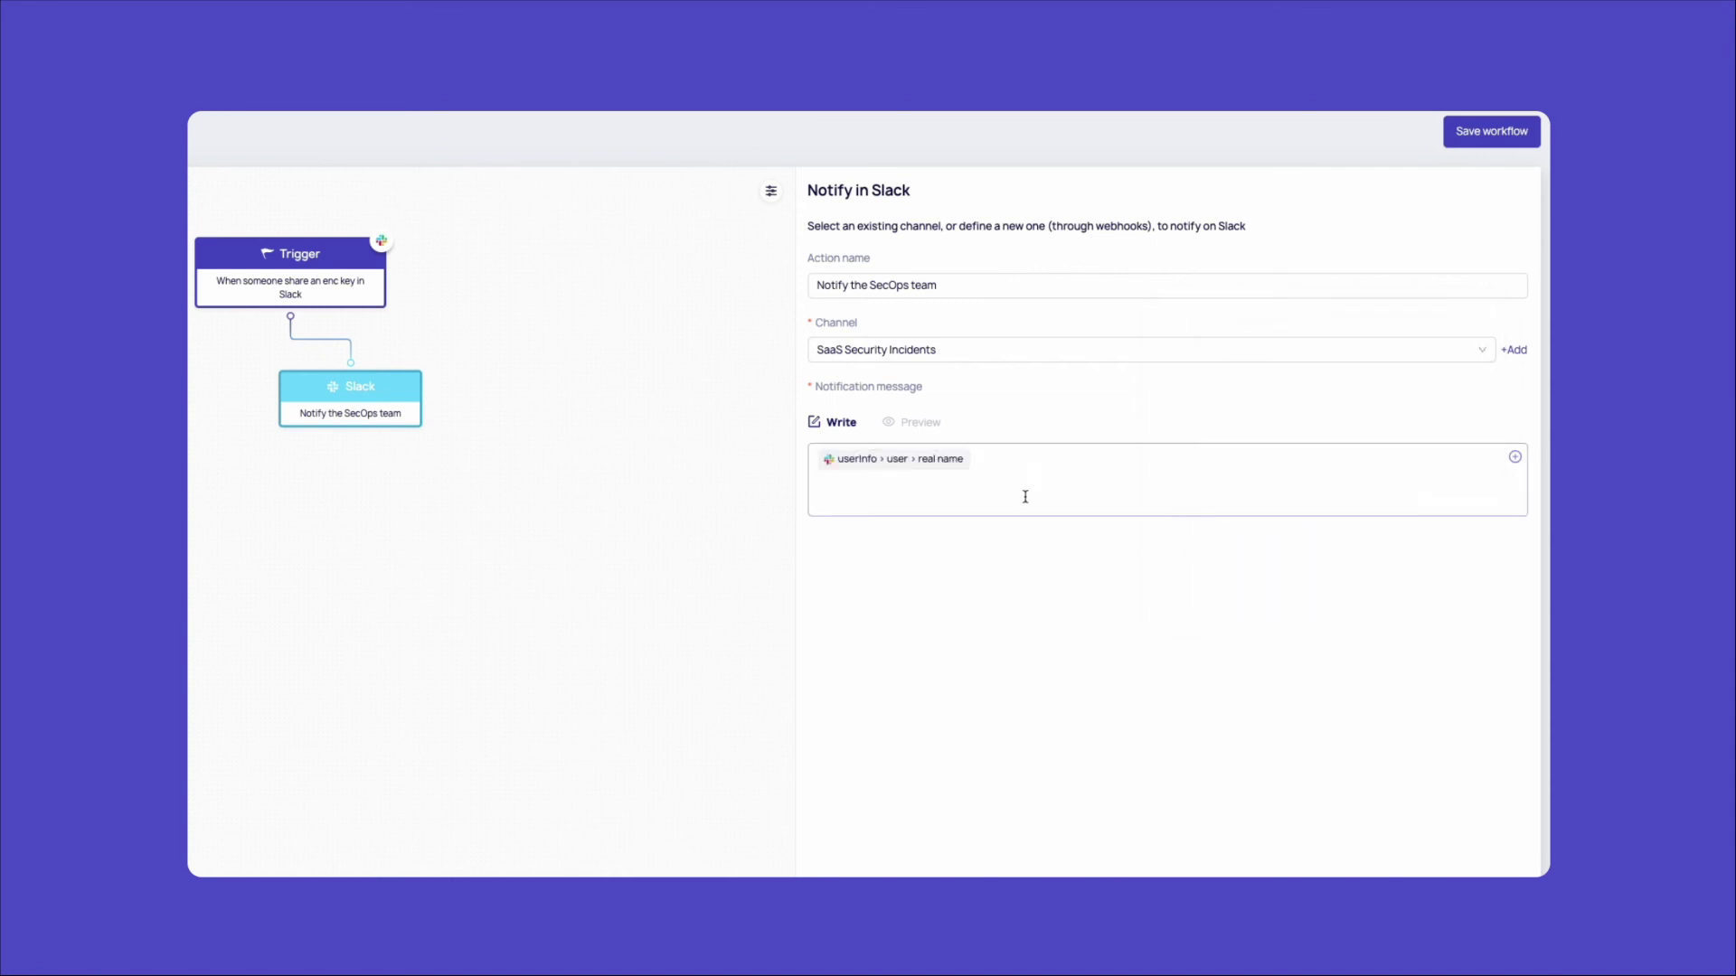
click(1515, 457)
scroll(1284, 514, down, 5)
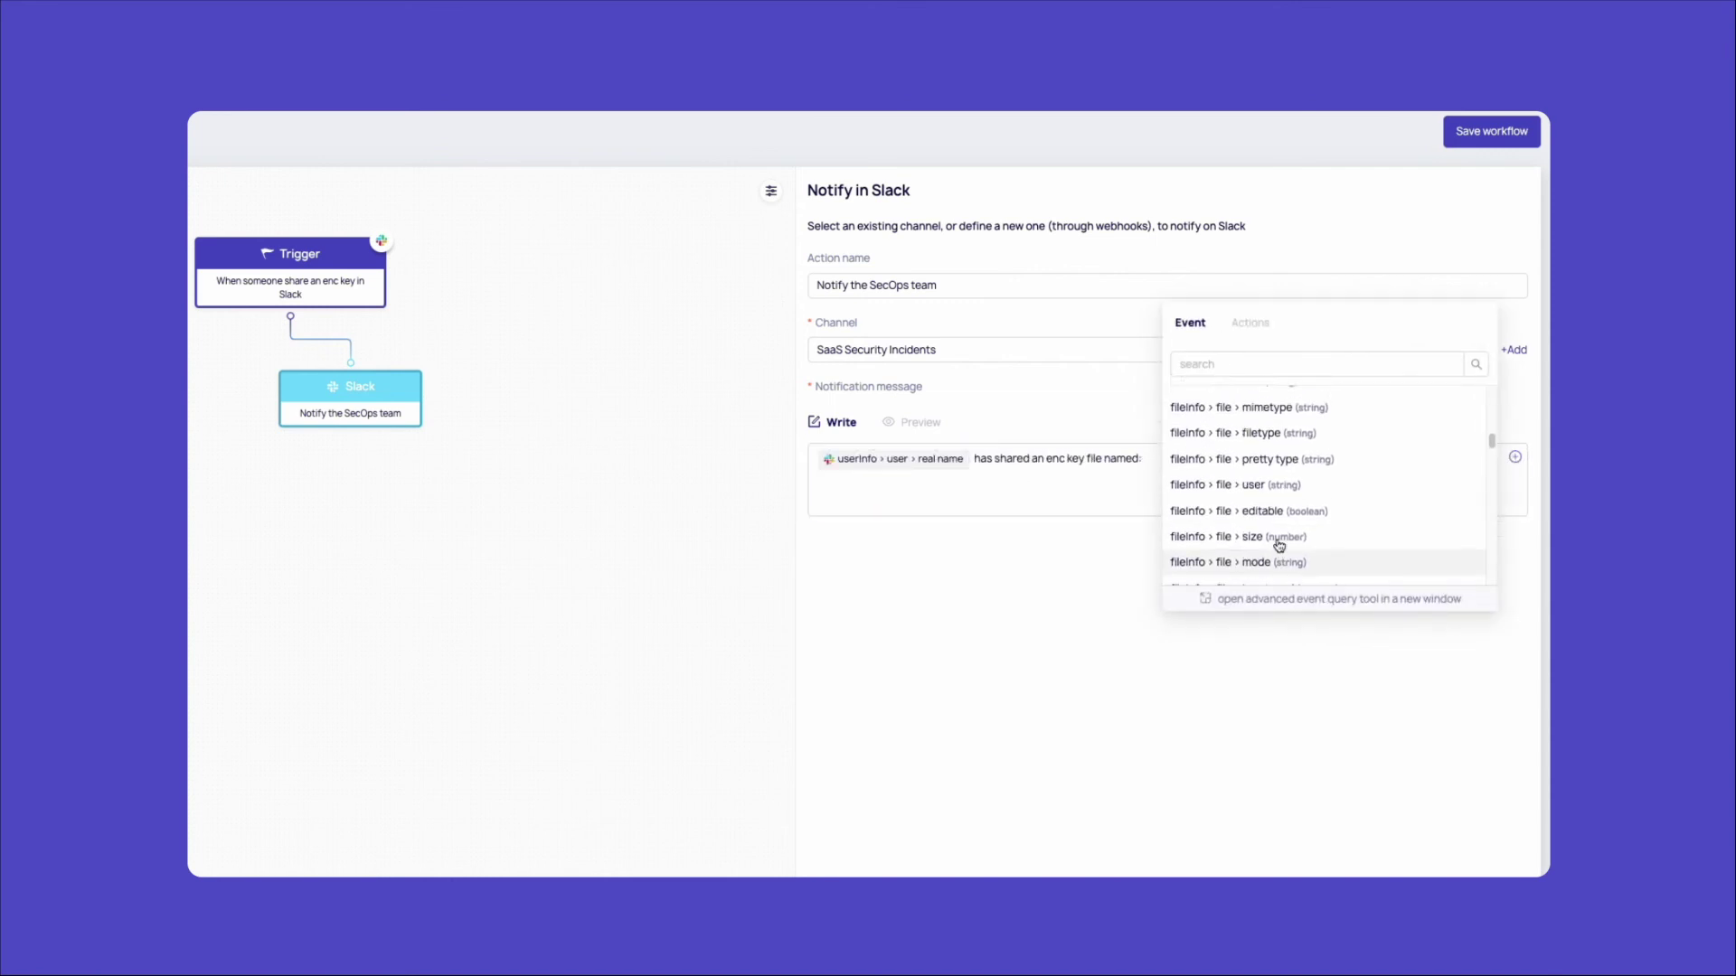
scroll(1283, 512, up, 3)
click(1261, 407)
click(920, 423)
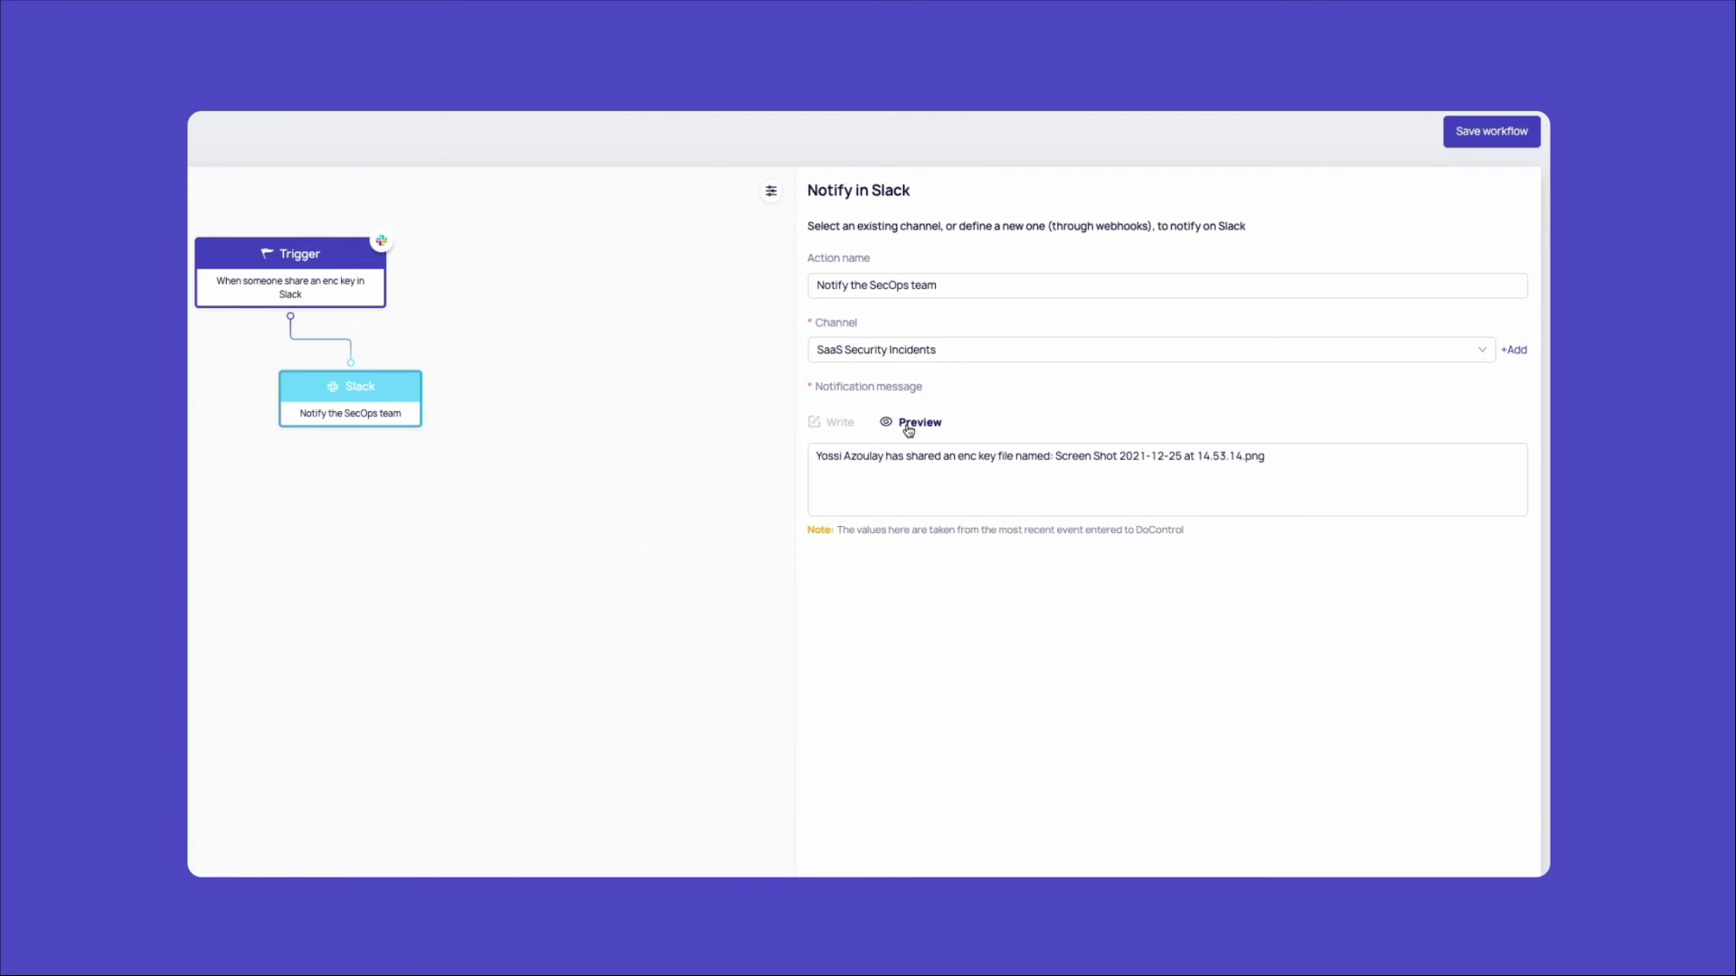
click(841, 421)
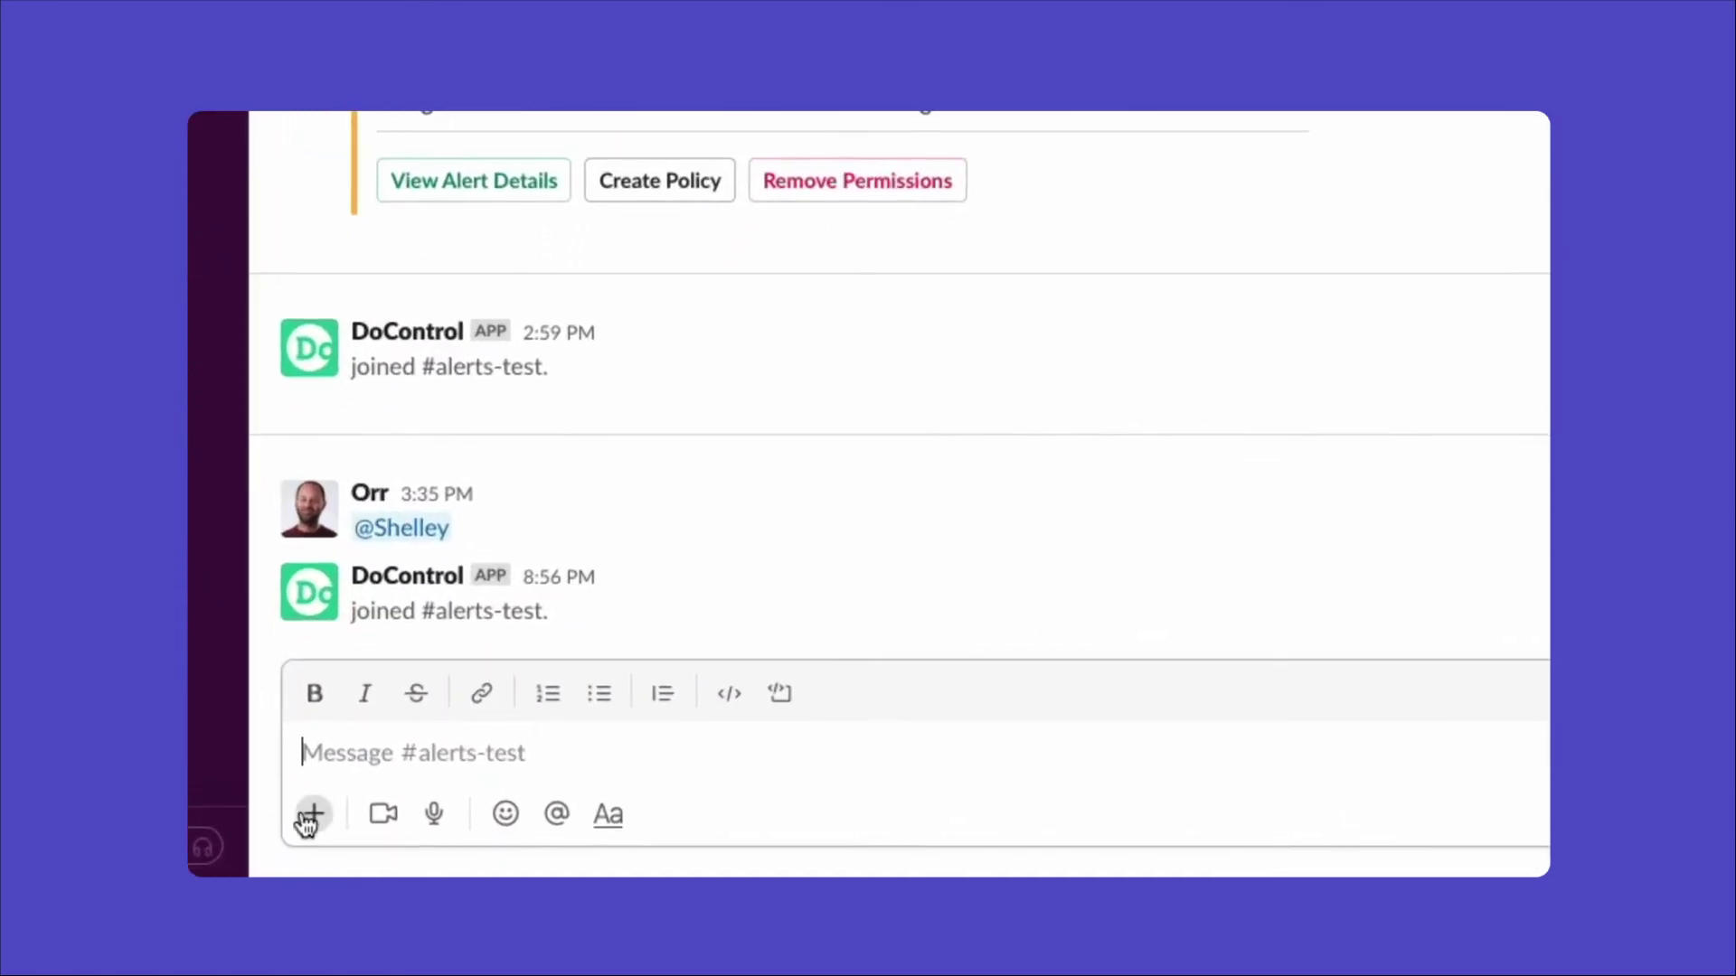
Attach key file.pem from the Downloads folder to a new alerts-test message
click(316, 817)
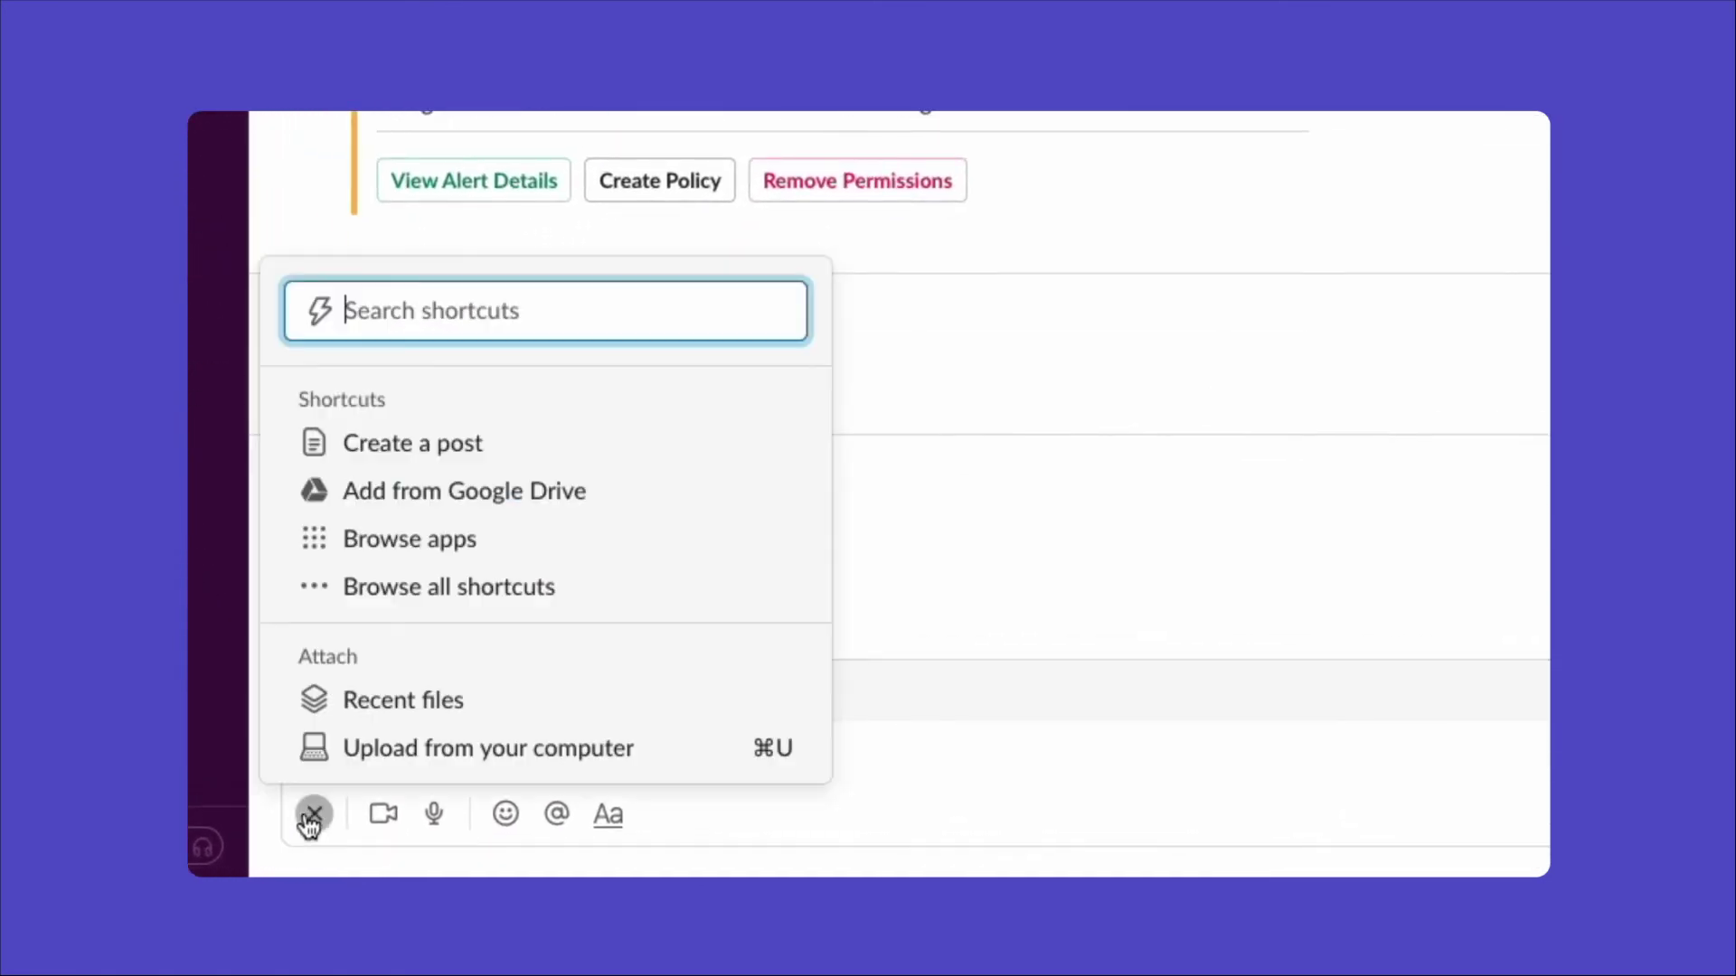
click(436, 750)
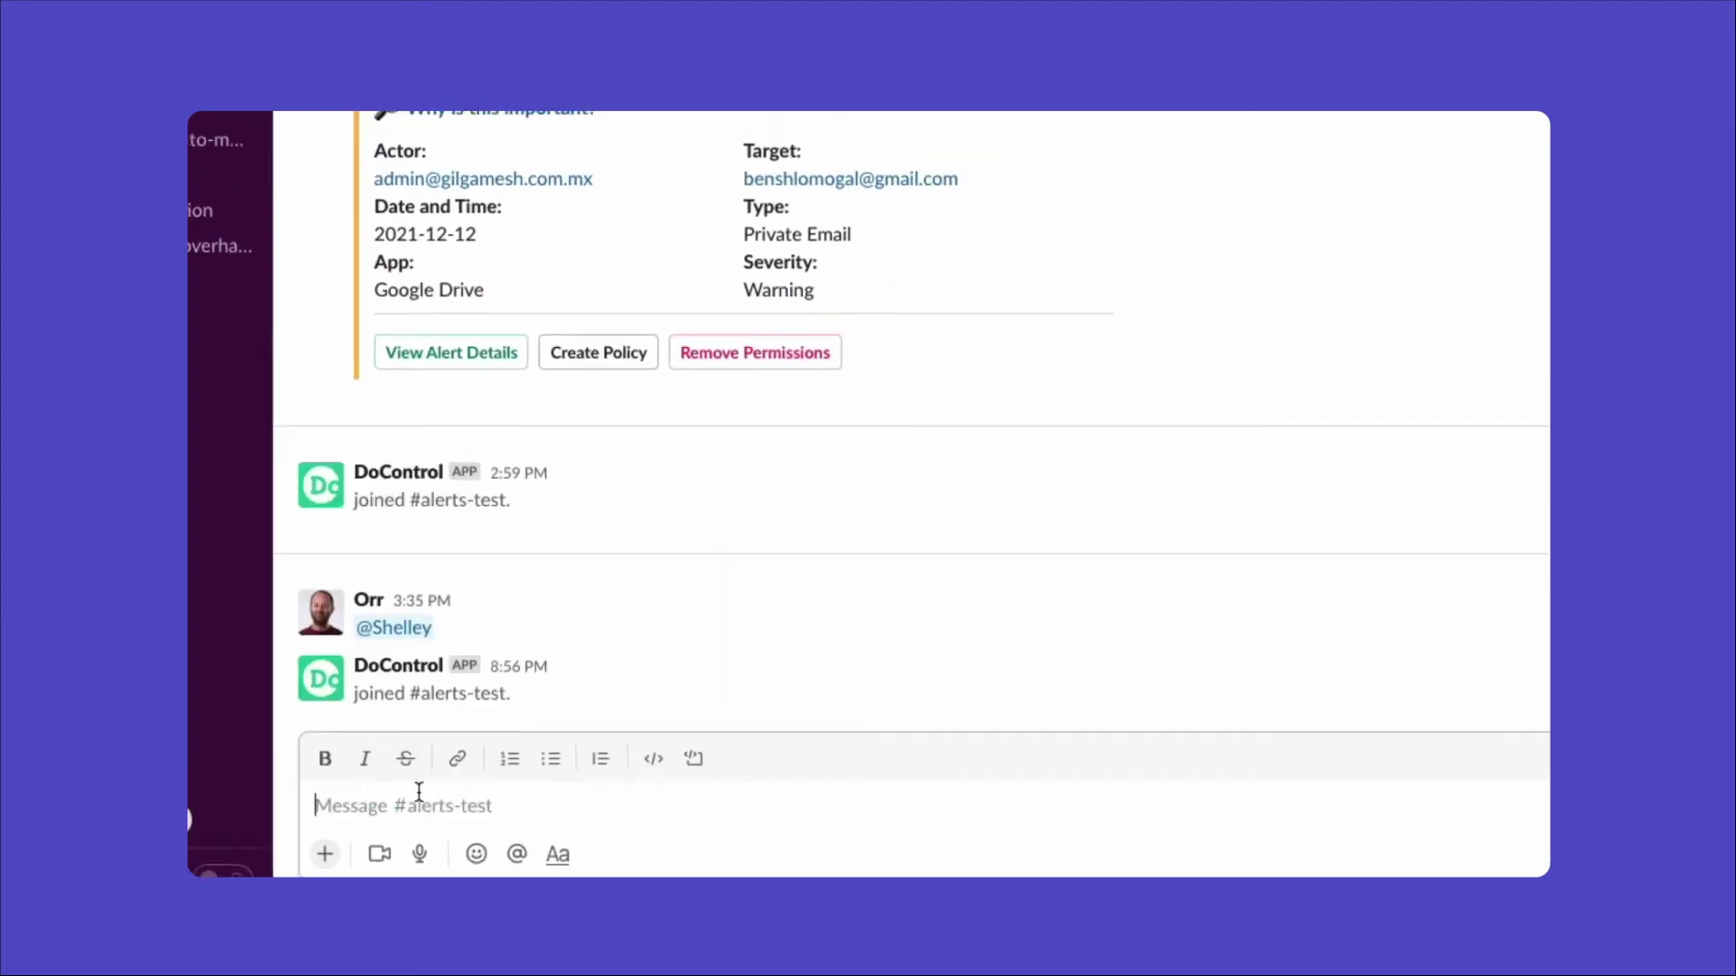
click(507, 405)
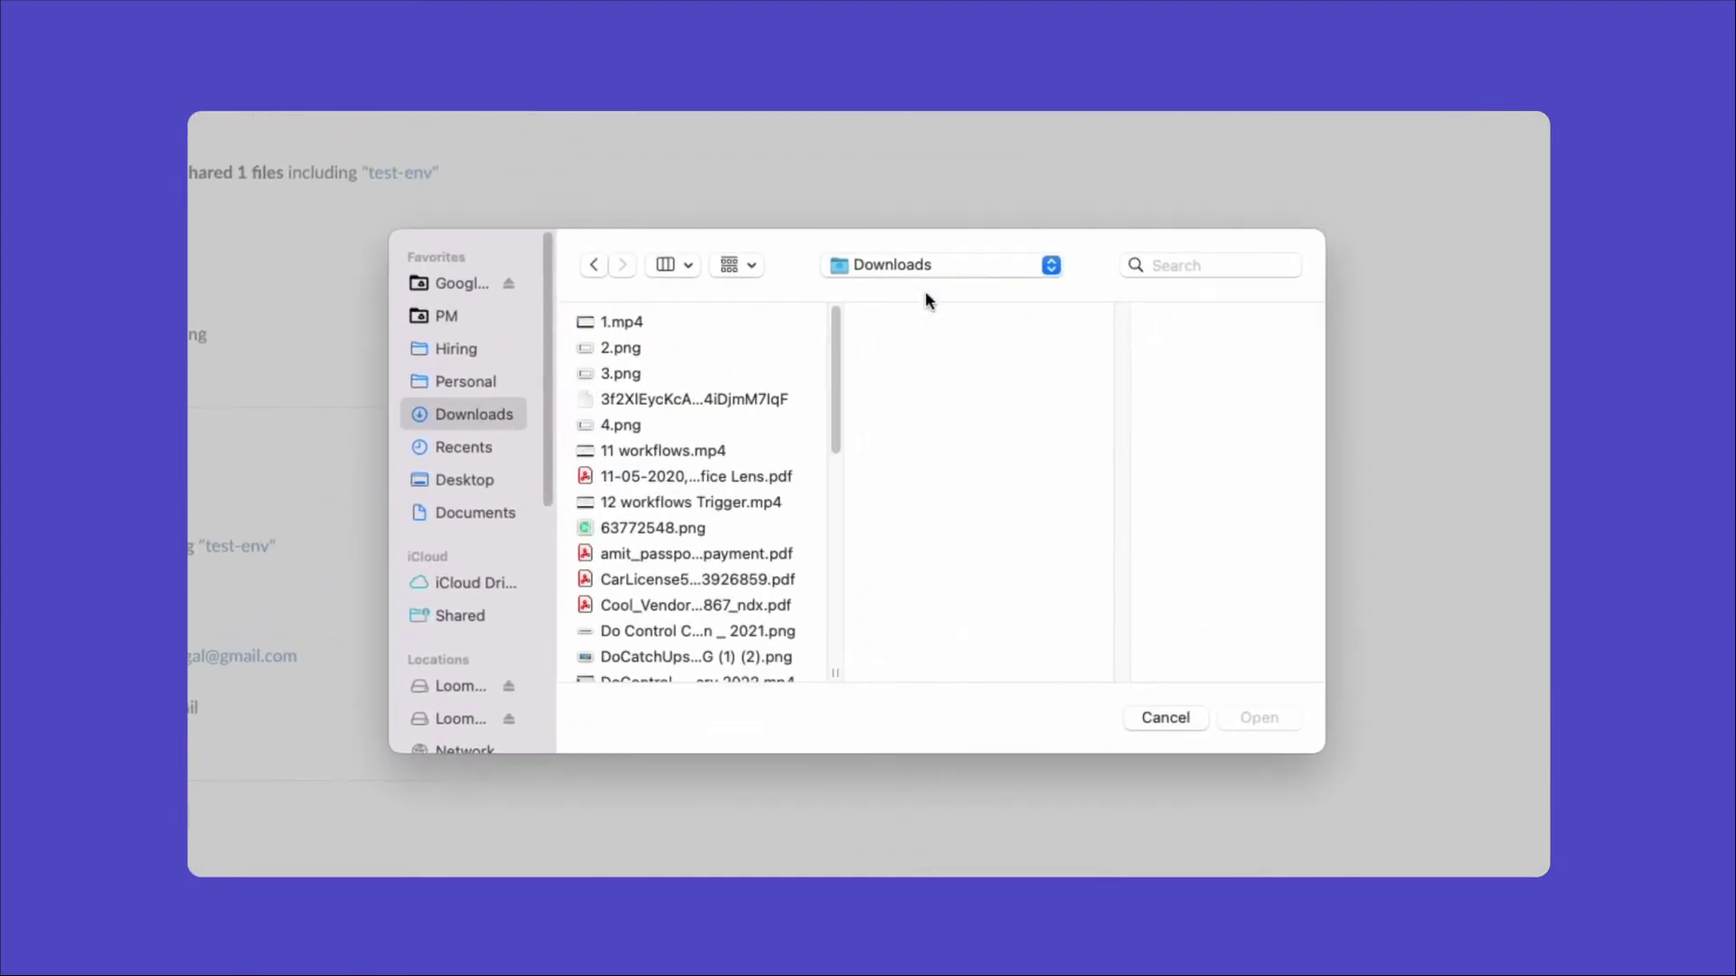
text(pem)
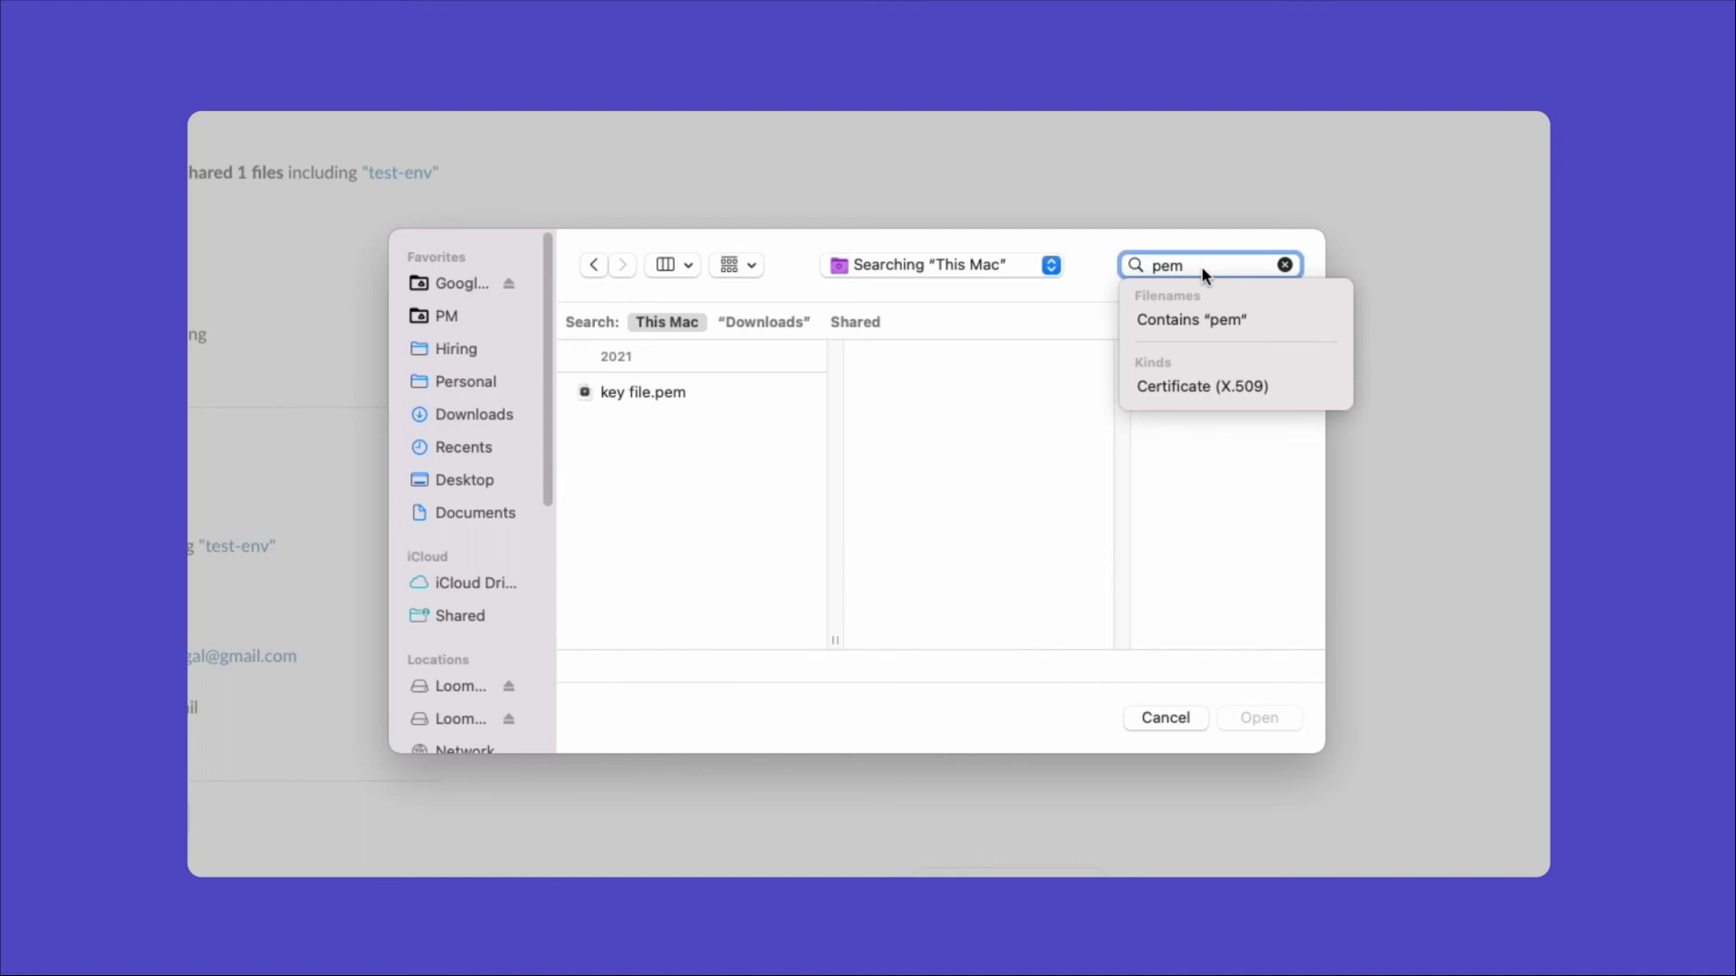
click(678, 394)
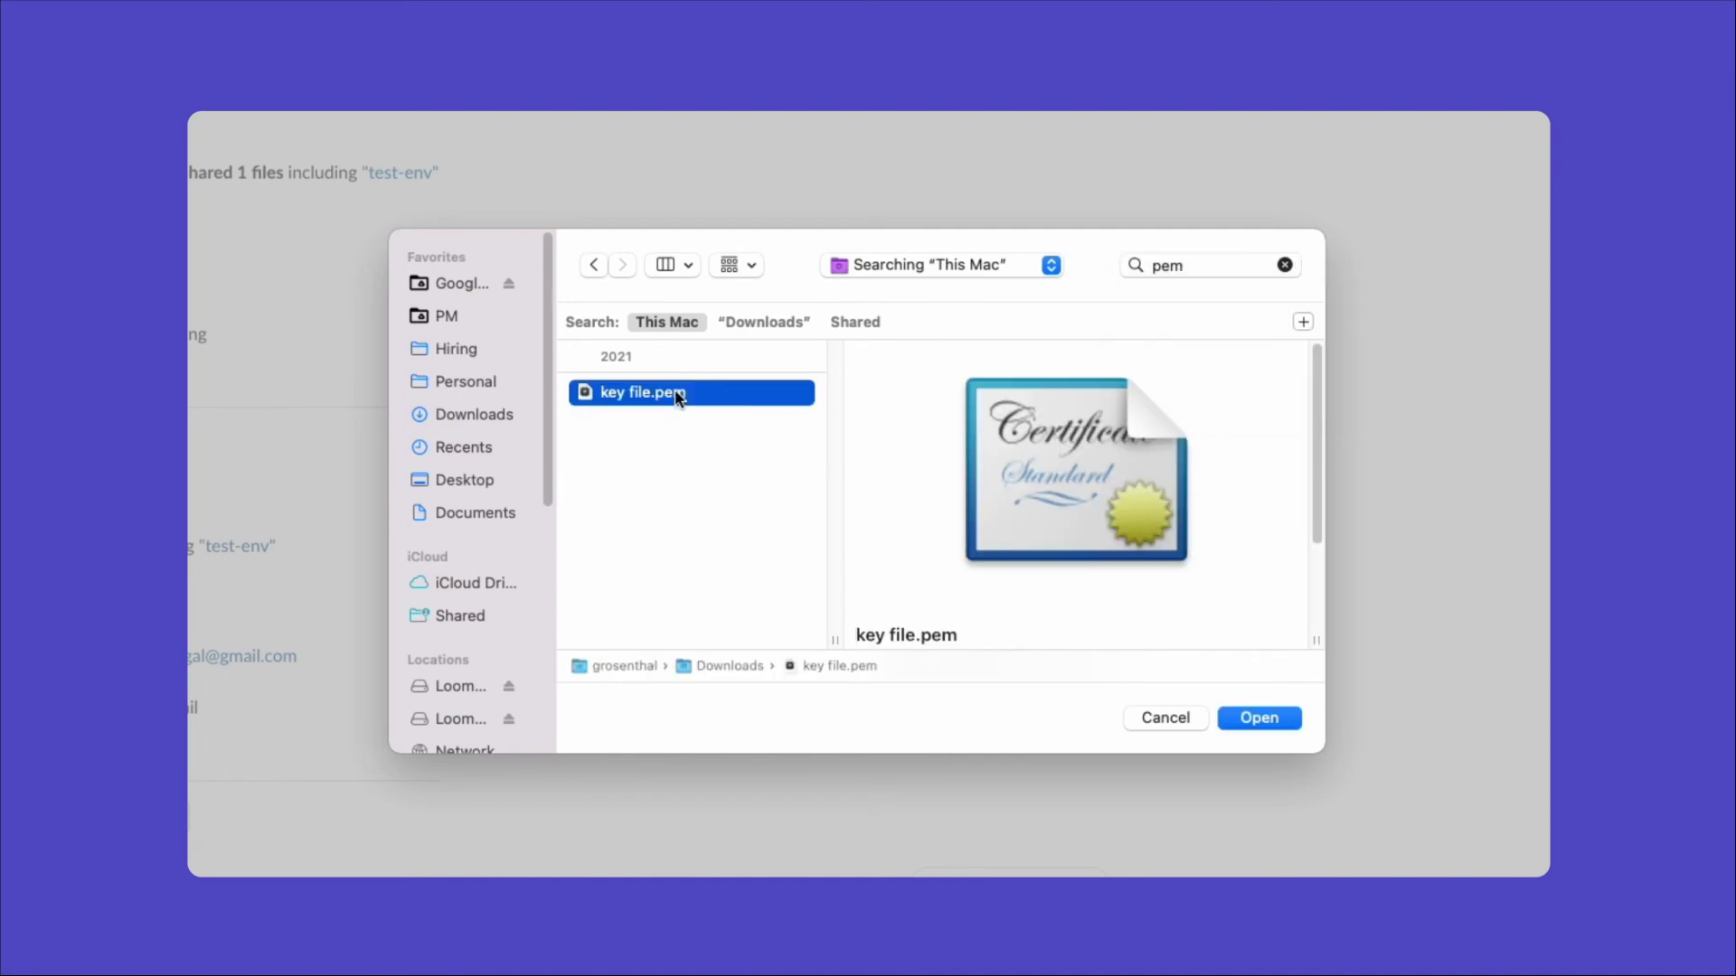
click(1259, 717)
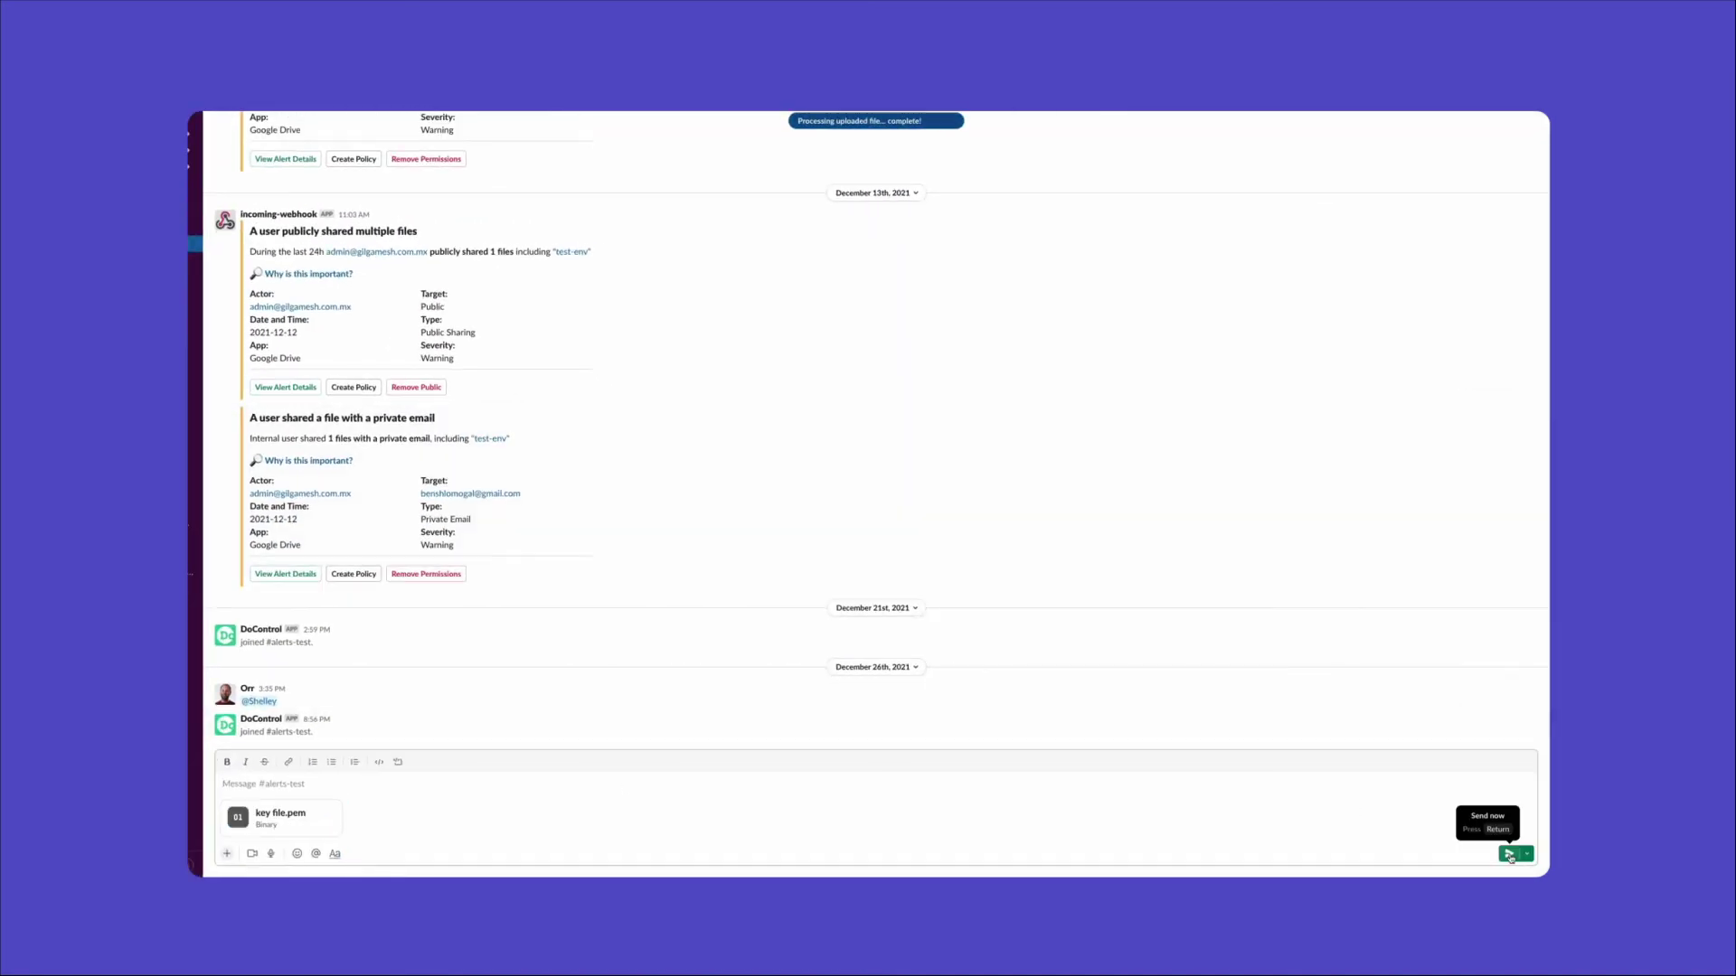
Post key file.pem to alerts-test and view the enc key file alert in #saas-security-incidents
click(1508, 854)
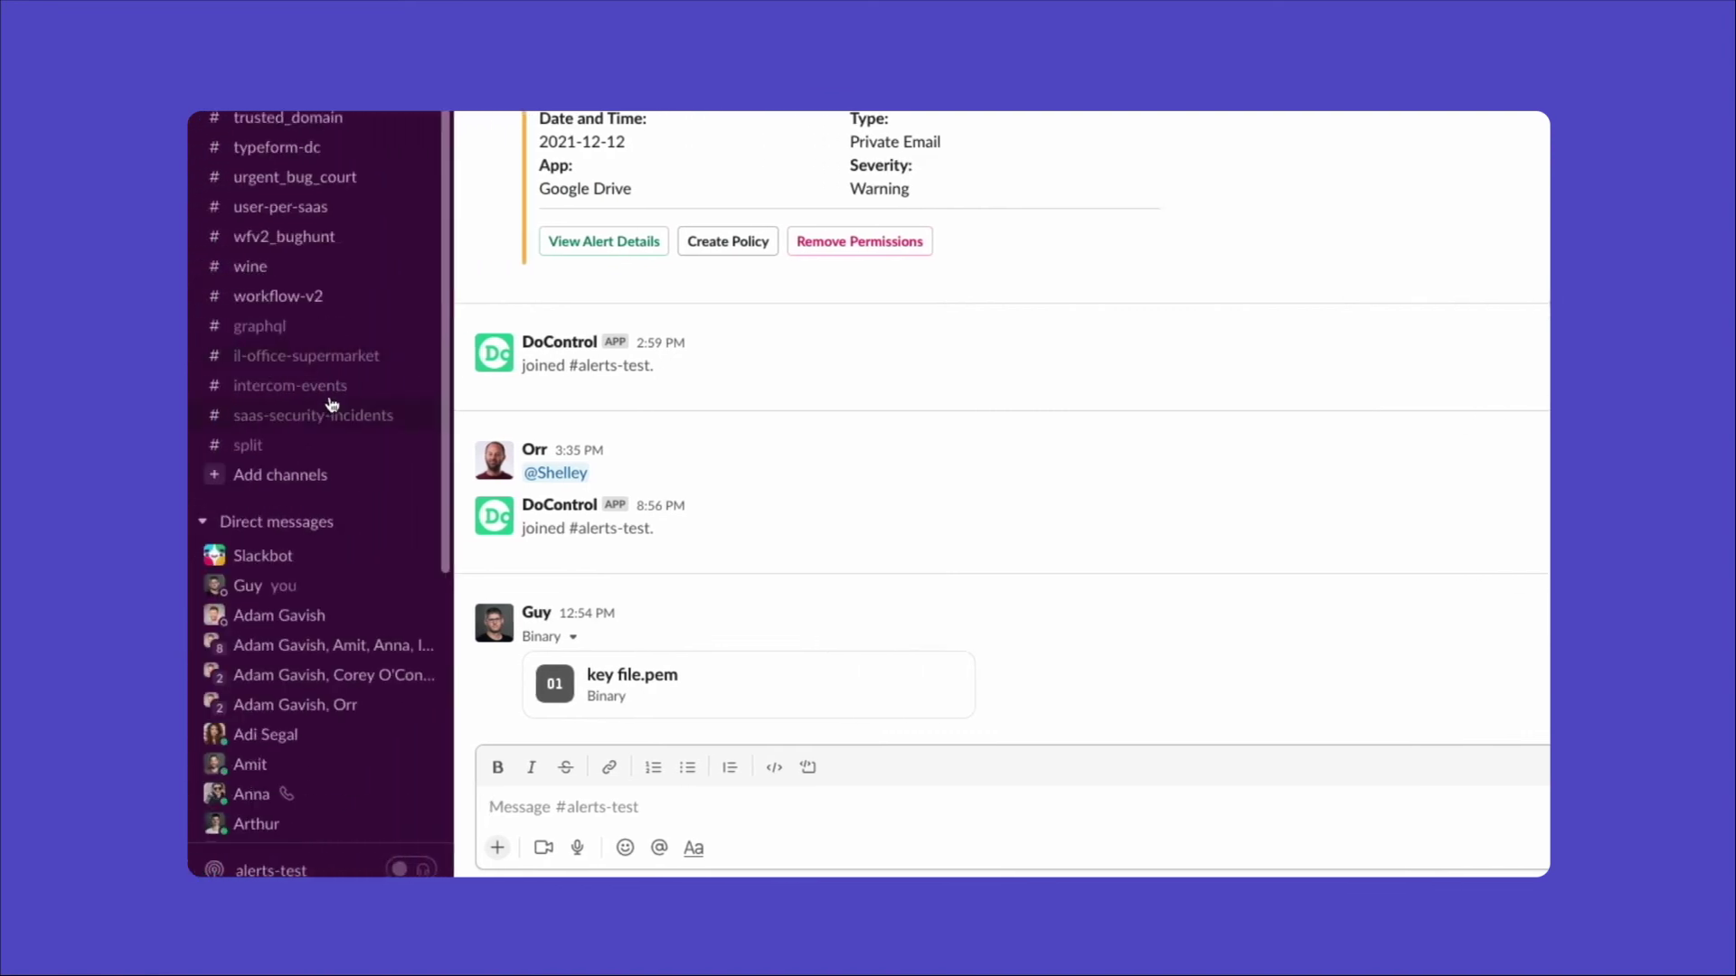
click(327, 417)
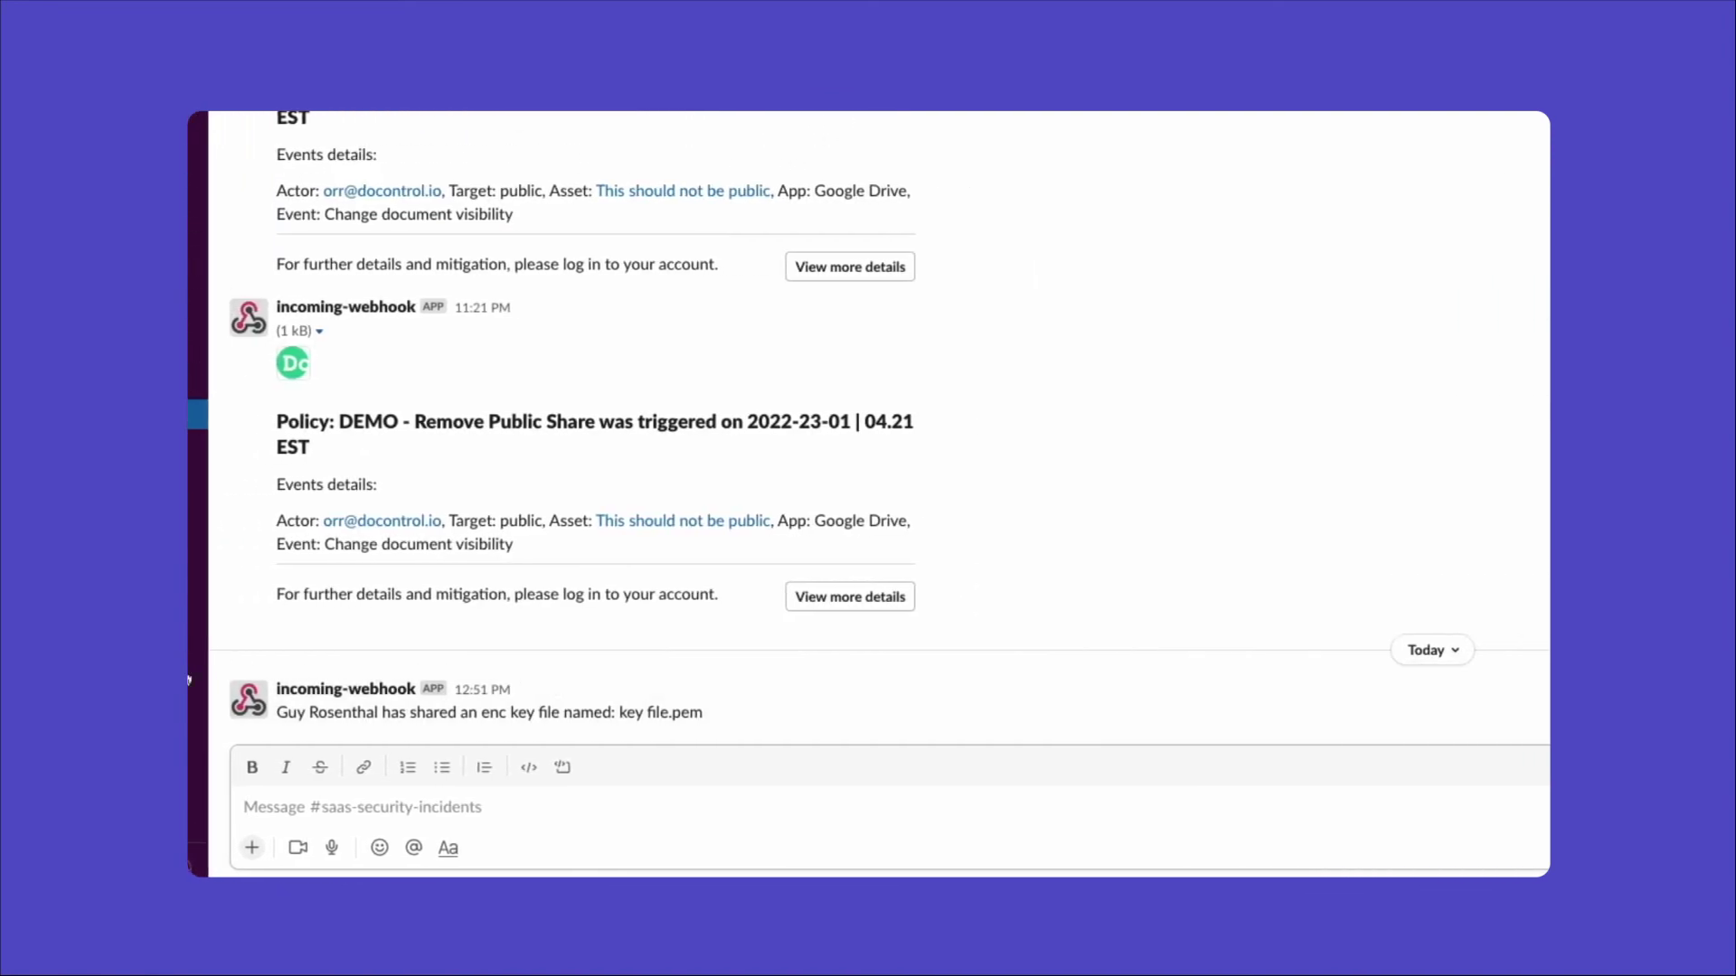